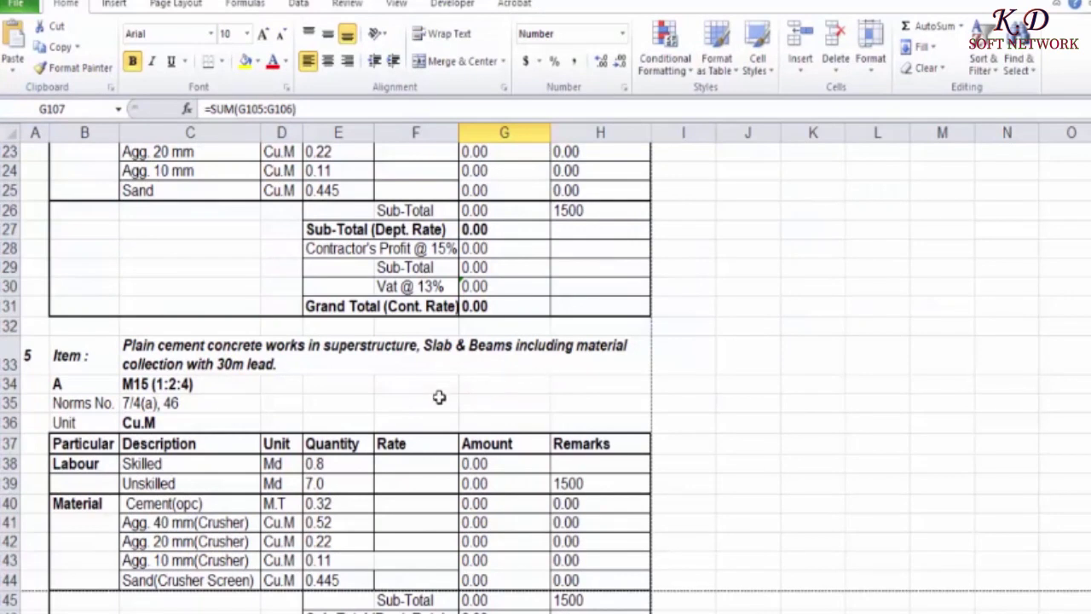
- Scroll up and back down to show item 4's foundation concrete table with its zero amounts
{"action": "scroll", "coordinate": [439, 392], "scroll_direction": "up", "scroll_amount": 2}
{"action": "scroll", "coordinate": [439, 392], "scroll_direction": "up", "scroll_amount": 2}
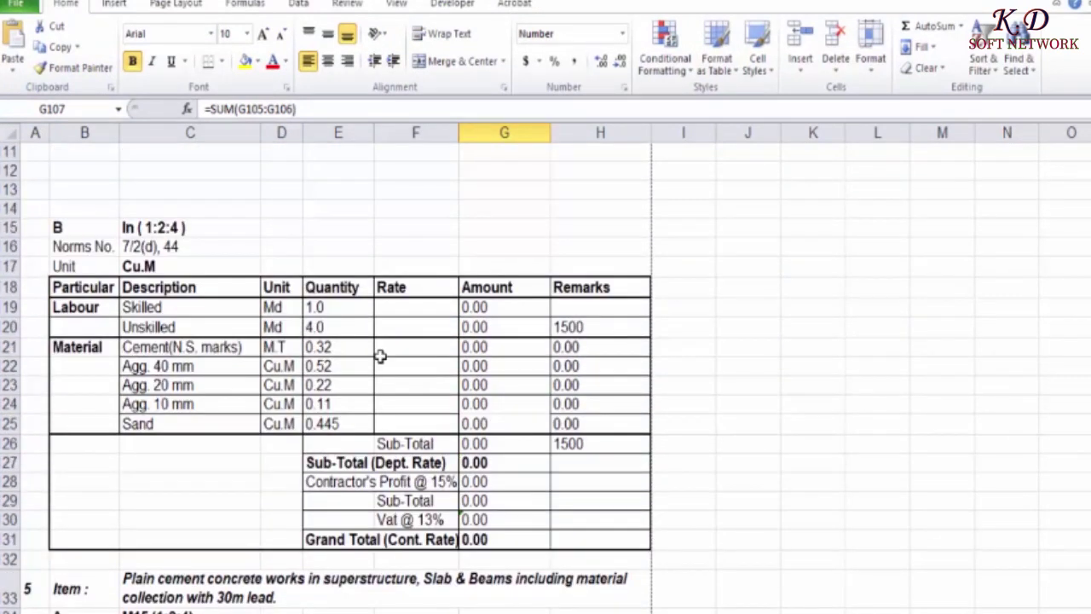
{"action": "scroll", "coordinate": [231, 305], "scroll_direction": "up", "scroll_amount": 4}
{"action": "scroll", "coordinate": [231, 305], "scroll_direction": "up", "scroll_amount": 3}
{"action": "scroll", "coordinate": [273, 329], "scroll_direction": "up", "scroll_amount": 1}
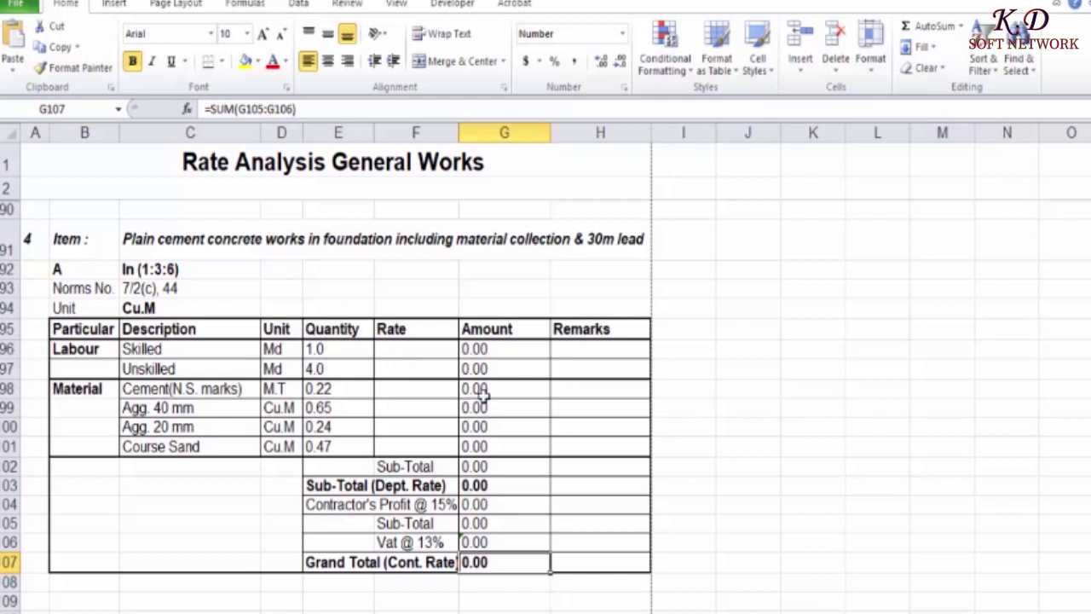
{"action": "scroll", "coordinate": [514, 515], "scroll_direction": "down", "scroll_amount": 1}
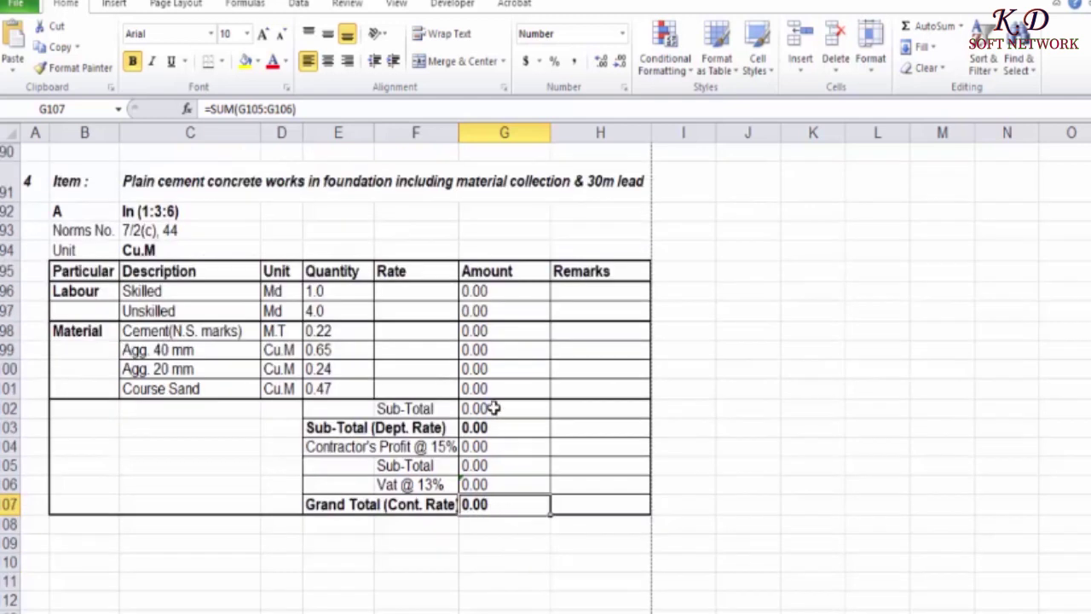
{"action": "left_click", "coordinate": [348, 292]}
{"action": "left_click_drag", "start_coordinate": [348, 292], "coordinate": [348, 388]}
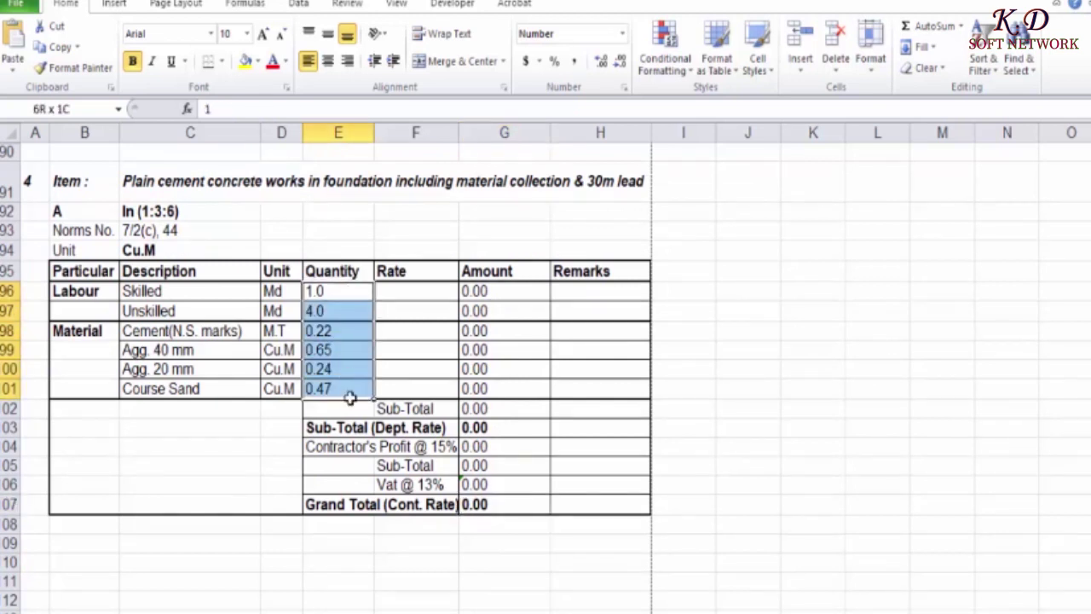
{"action": "left_click", "coordinate": [410, 388]}
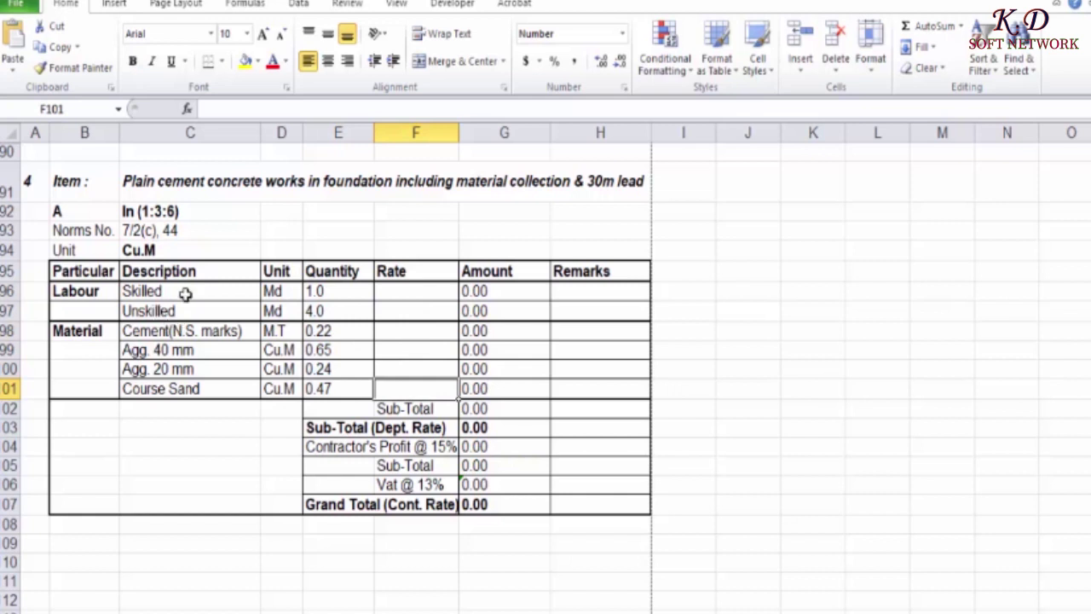
{"action": "left_click", "coordinate": [349, 317]}
{"action": "left_click", "coordinate": [350, 336]}
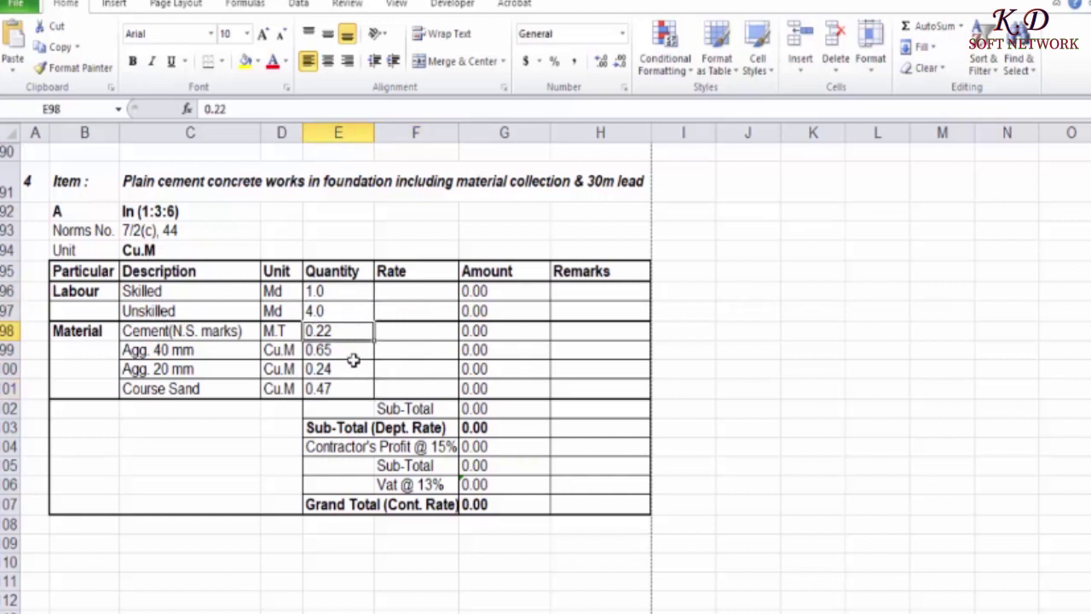
{"action": "left_click", "coordinate": [356, 350]}
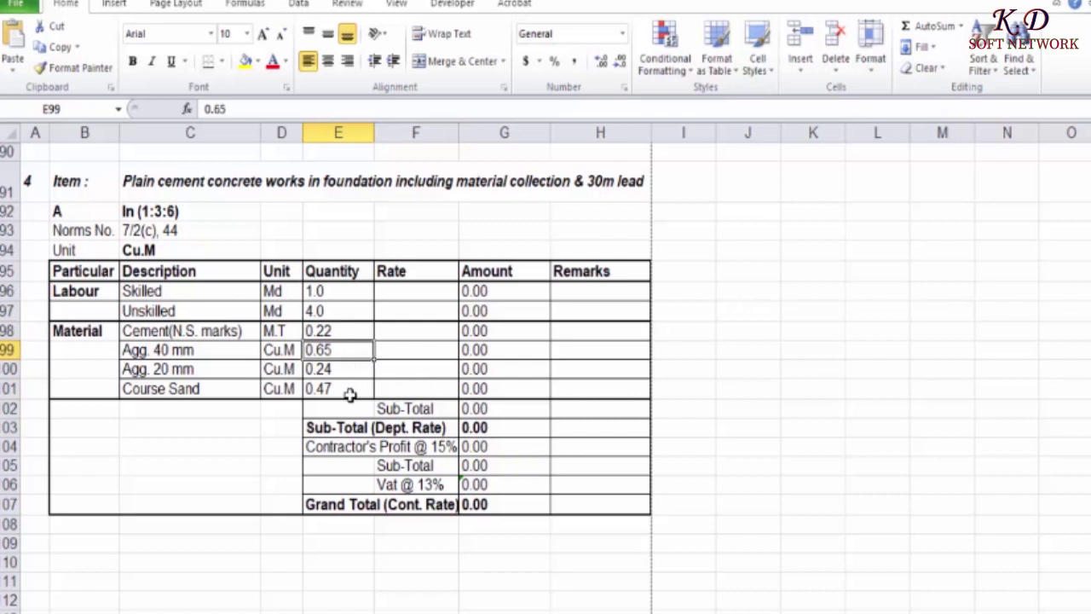
{"action": "left_click", "coordinate": [350, 391]}
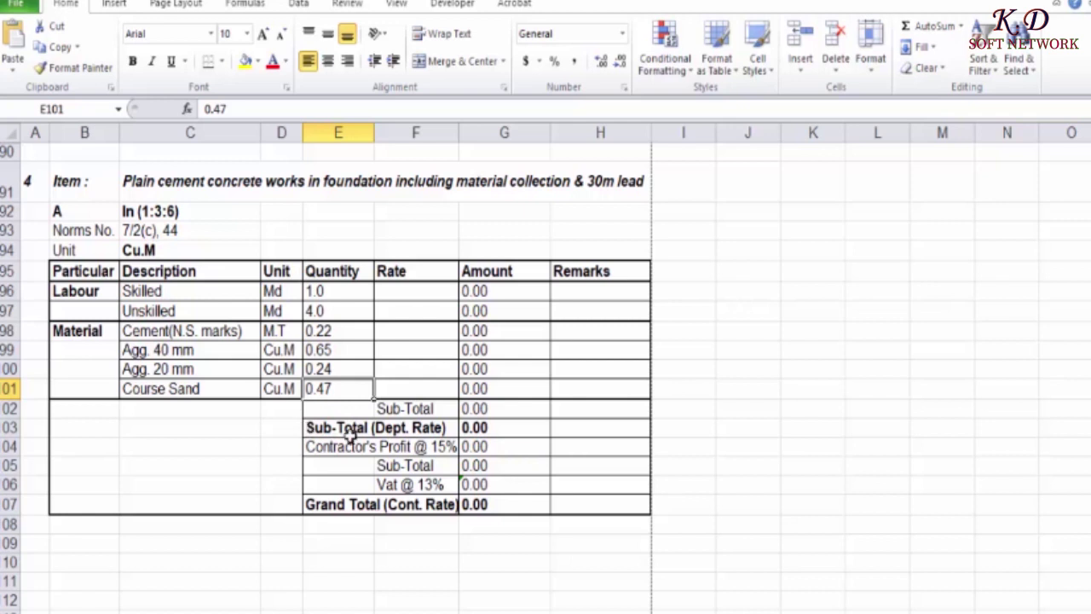
{"action": "left_click", "coordinate": [402, 388]}
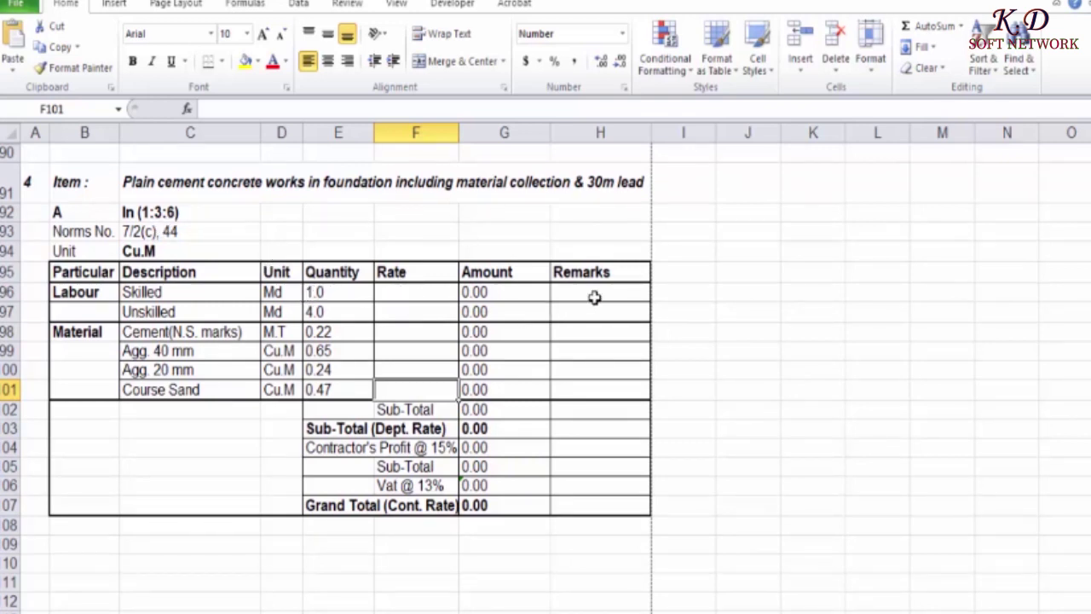
{"action": "left_click", "coordinate": [345, 293]}
{"action": "left_click", "coordinate": [345, 314]}
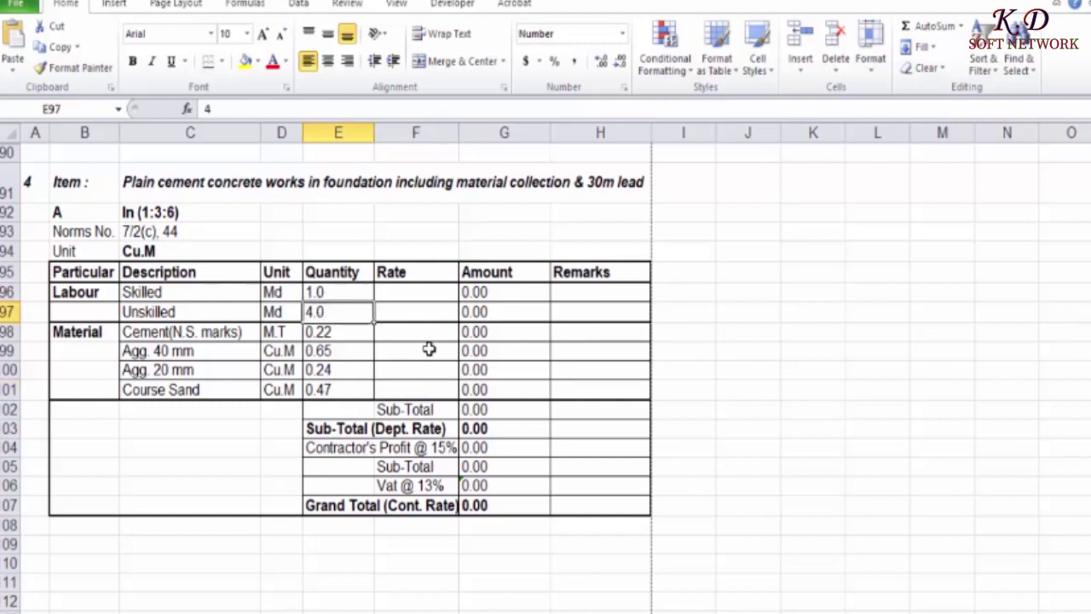
{"action": "left_click", "coordinate": [362, 339]}
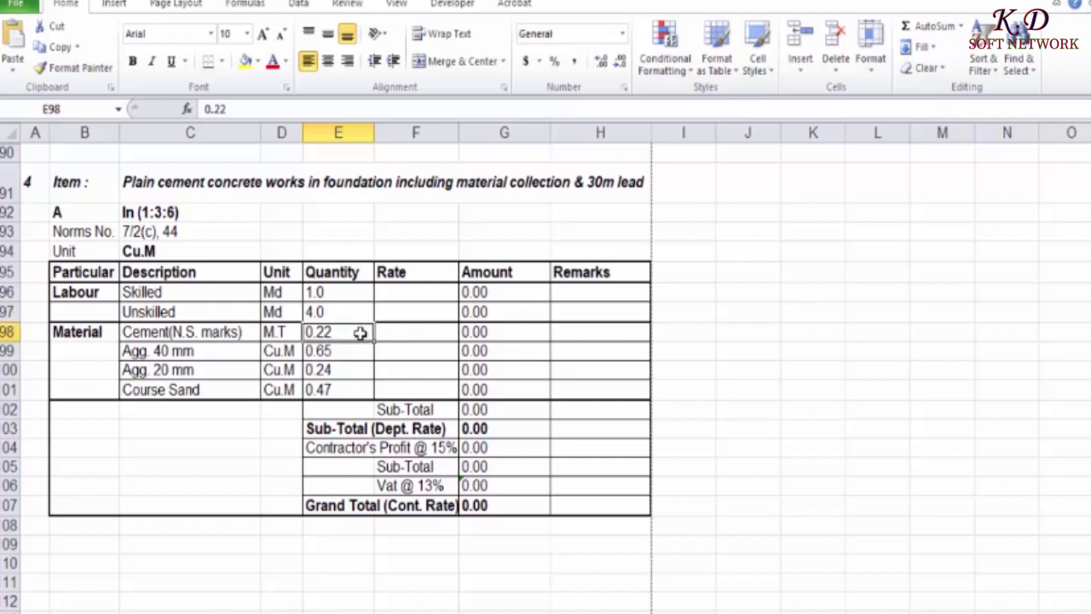
{"action": "left_click", "coordinate": [355, 354]}
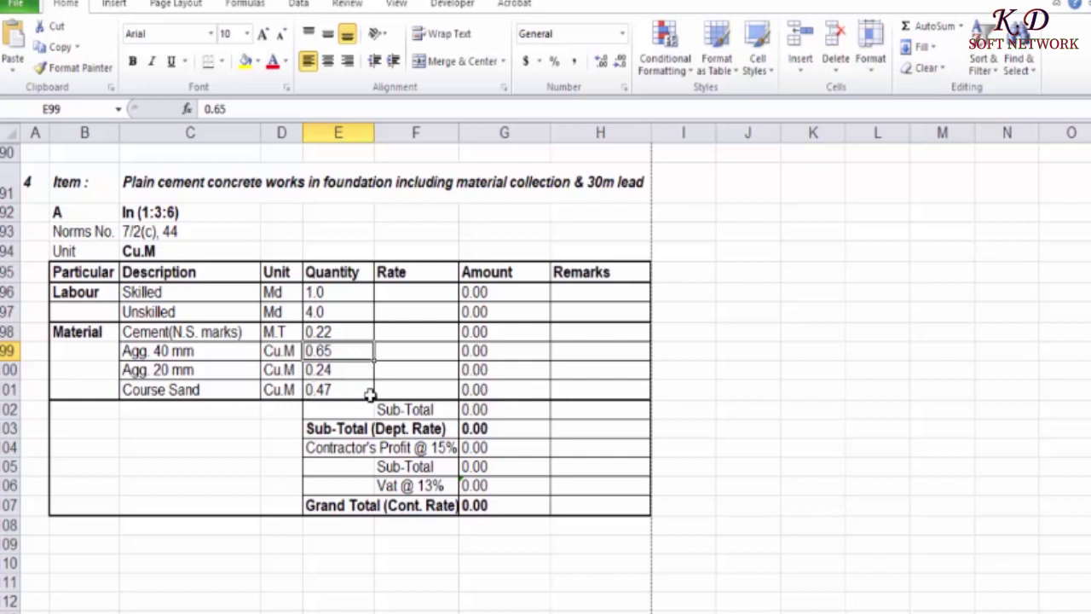
{"action": "left_click", "coordinate": [366, 391]}
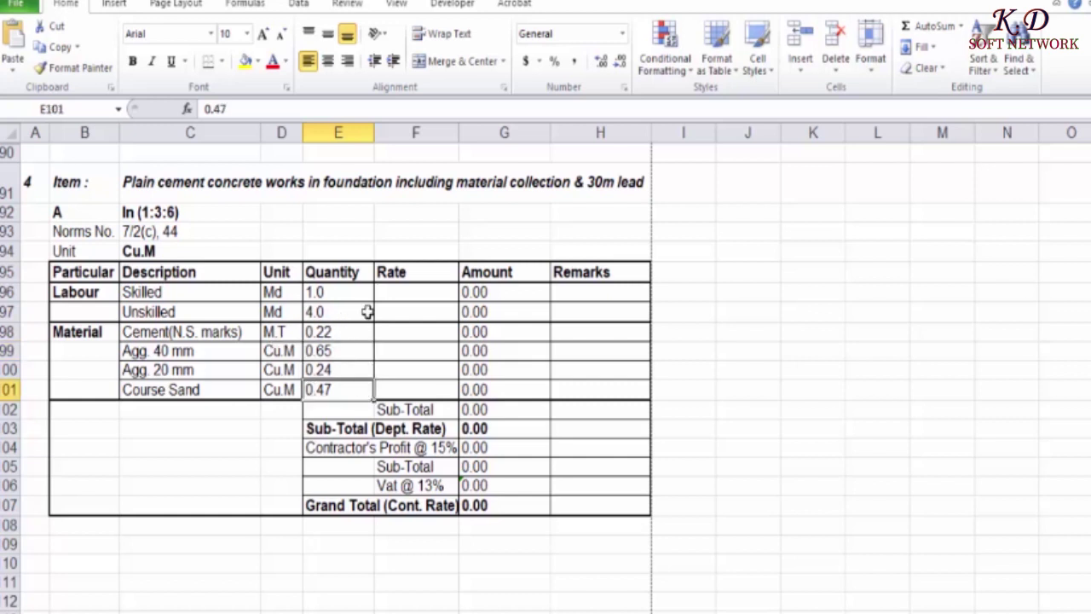
{"action": "left_click", "coordinate": [392, 292]}
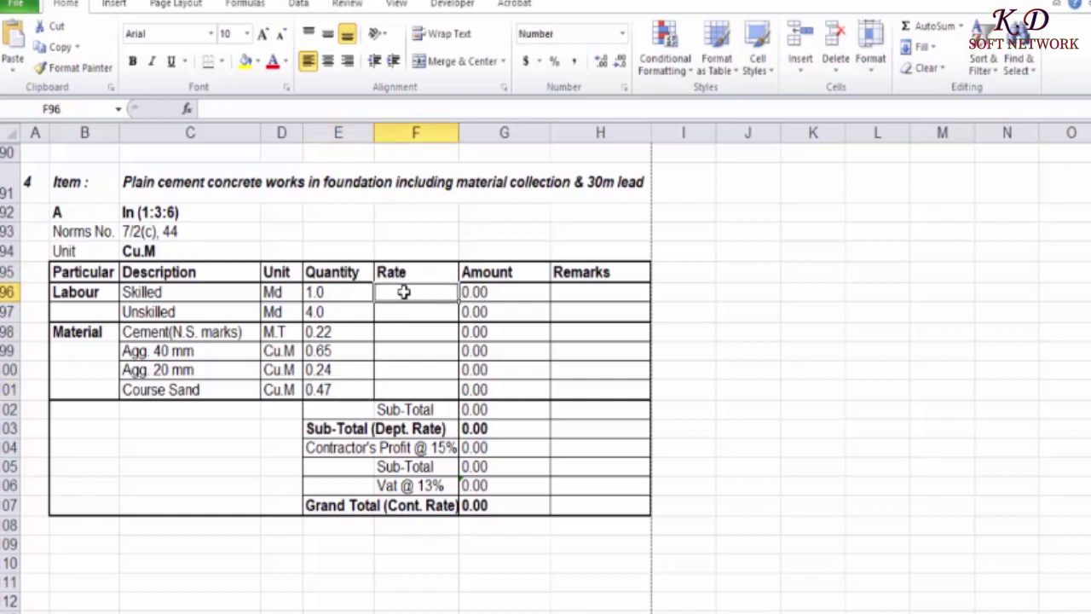
- Enter rates of 1200 for Skilled labour in F96 and 800 for Unskilled labour in F97
{"action": "type", "text": "1200"}
{"action": "key", "text": "Return"}
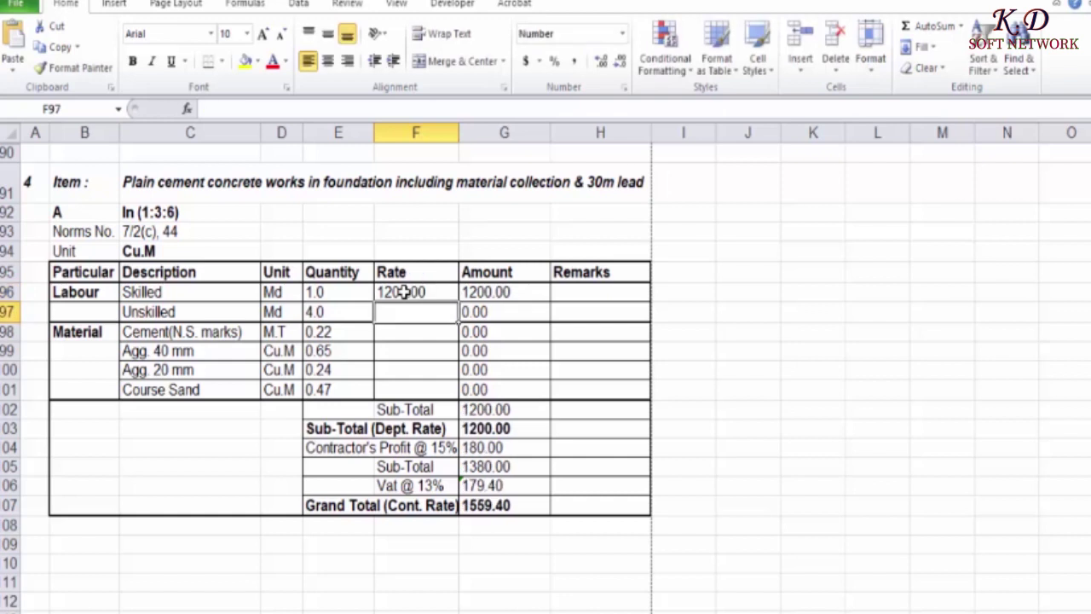
{"action": "type", "text": "800"}
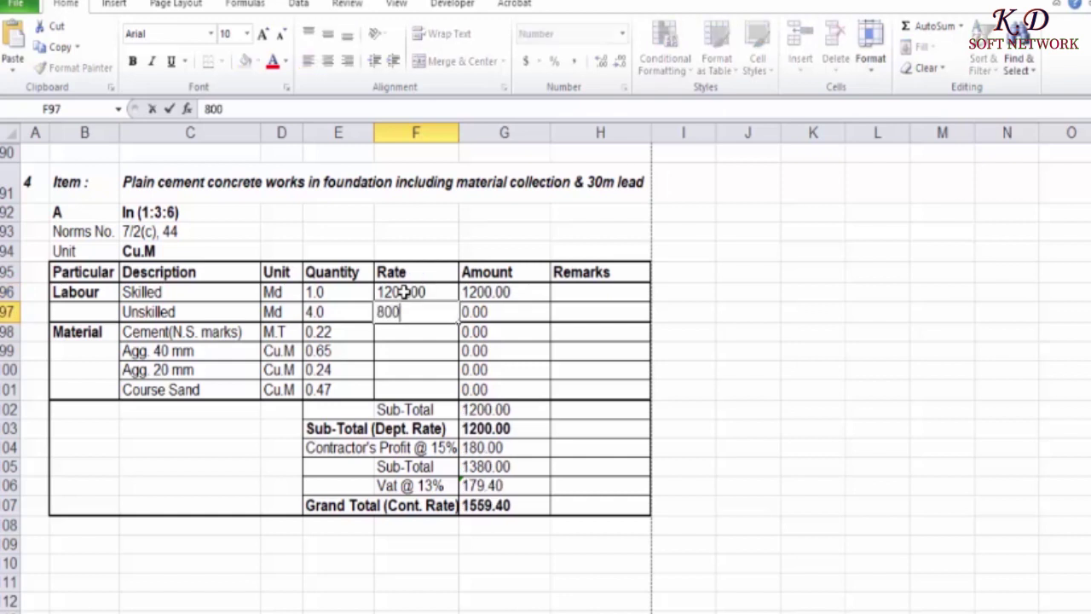
{"action": "key", "text": "Return"}
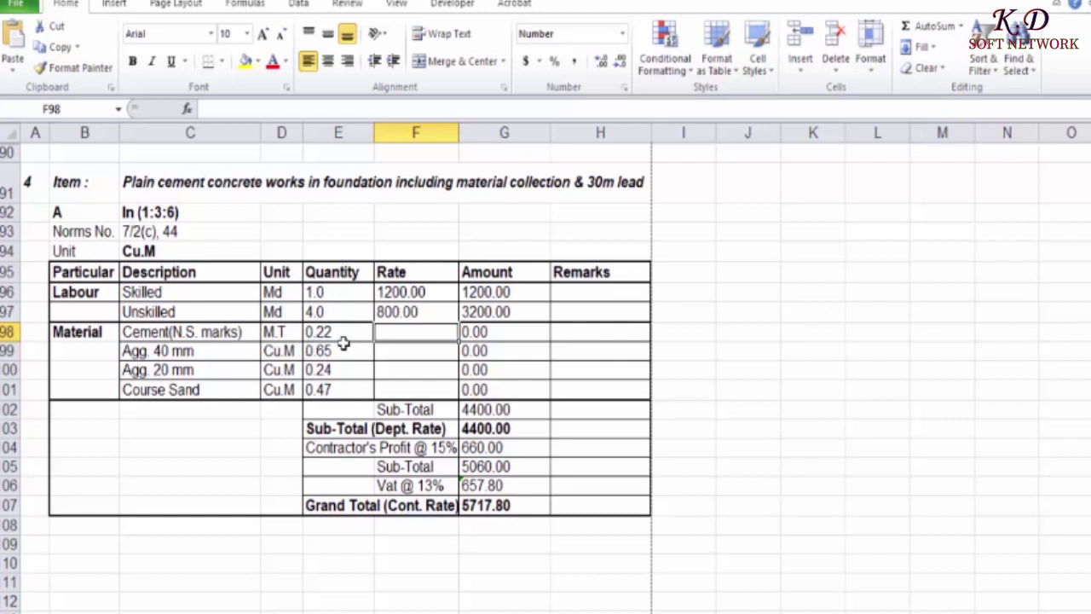
{"action": "left_click", "coordinate": [679, 328]}
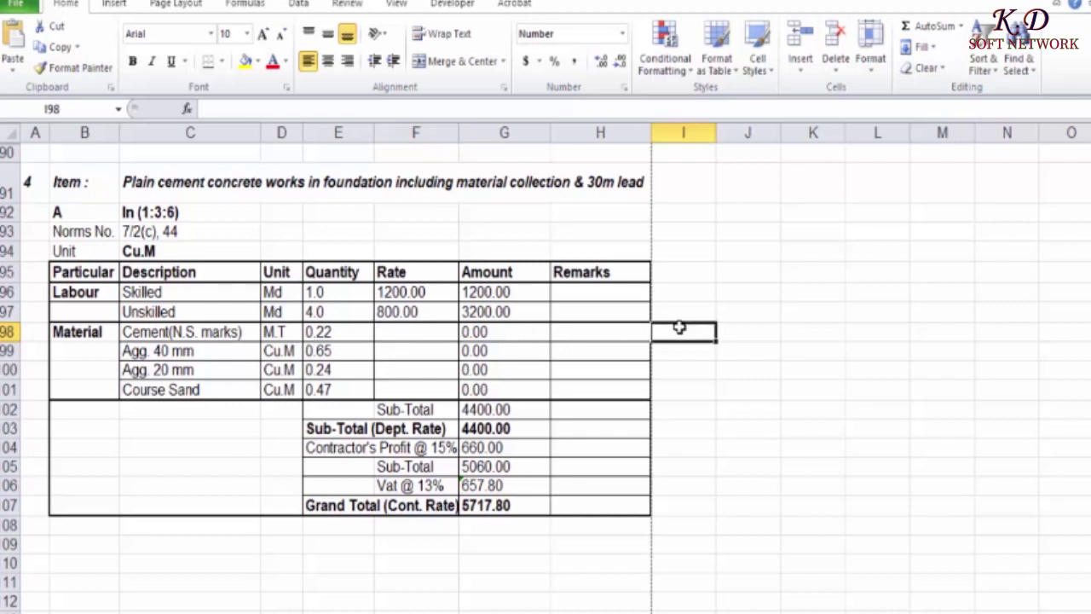
- Enter 1000 in I98 and =800/50 (giving 16) in J98 beside the cement row
{"action": "type", "text": "1000"}
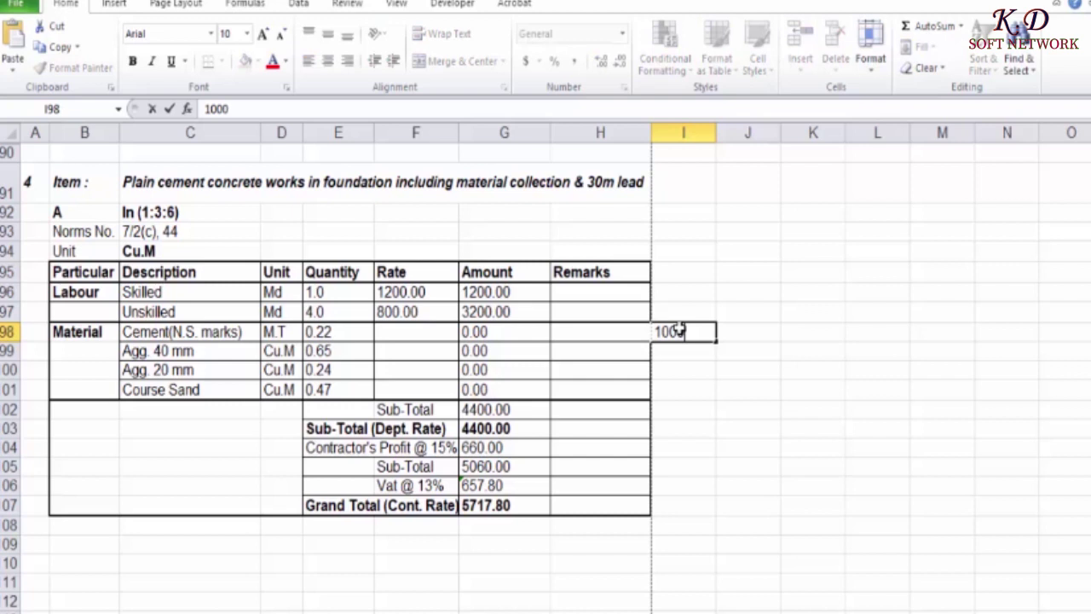
{"action": "key", "text": "Tab"}
{"action": "type", "text": "50"}
{"action": "key", "text": "BackSpace"}
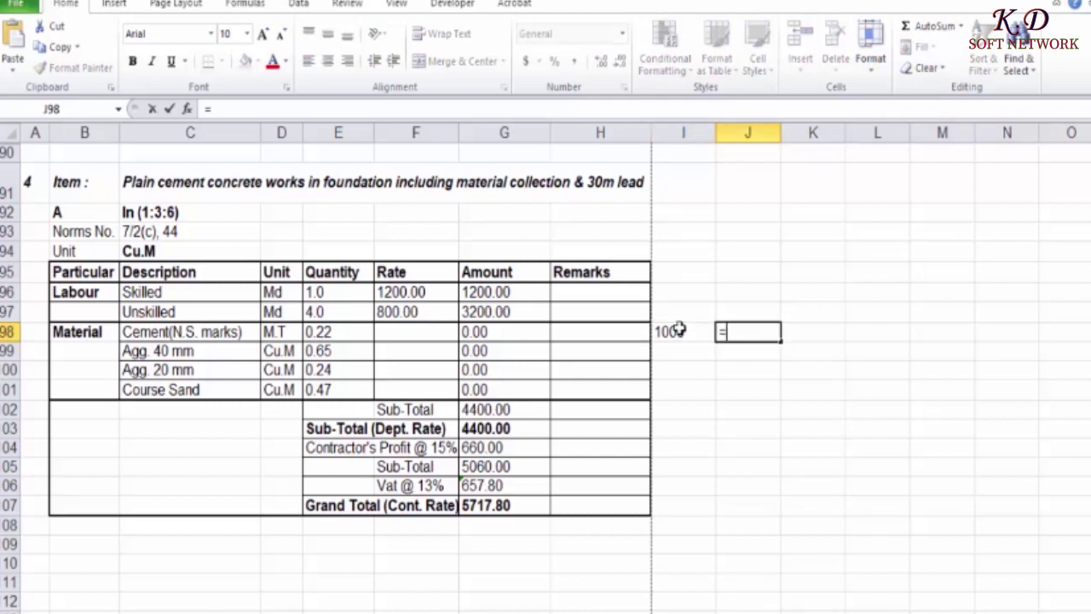
{"action": "type", "text": "800/50"}
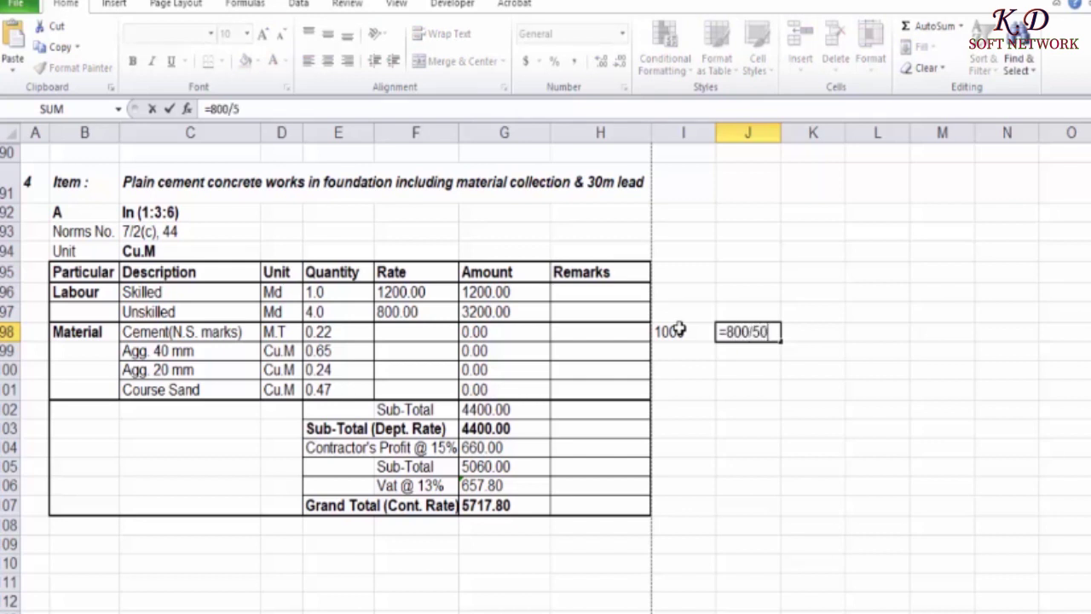
{"action": "key", "text": "Return"}
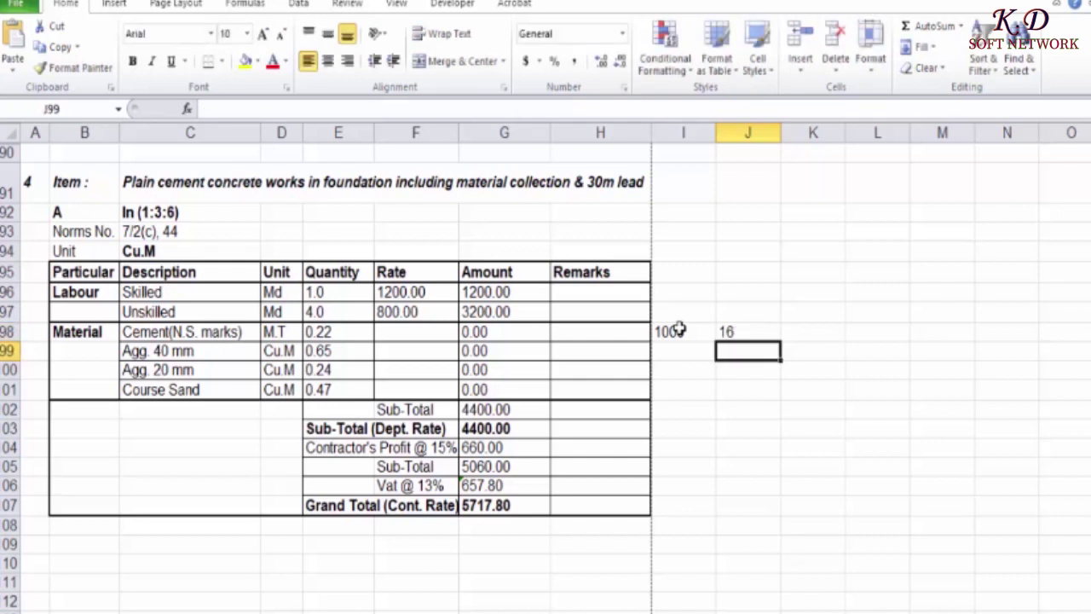
- Multiply them in K98 with =J98*I98 to get 16000, and begin entering it as the cement rate
{"action": "left_click", "coordinate": [827, 328]}
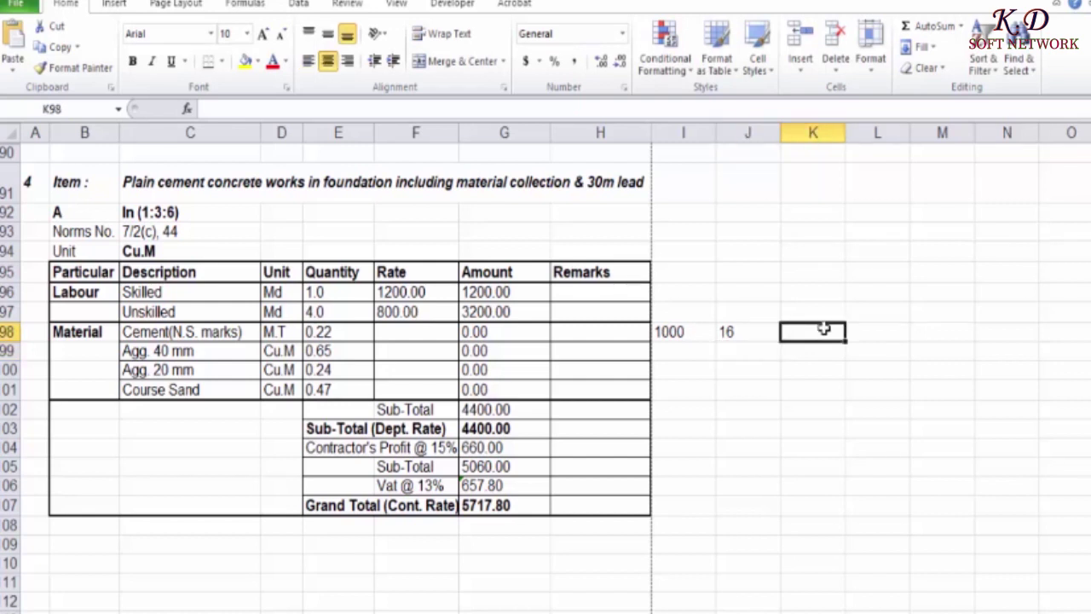
{"action": "type", "text": "="}
{"action": "left_click", "coordinate": [746, 331]}
{"action": "type", "text": "*"}
{"action": "left_click", "coordinate": [681, 331]}
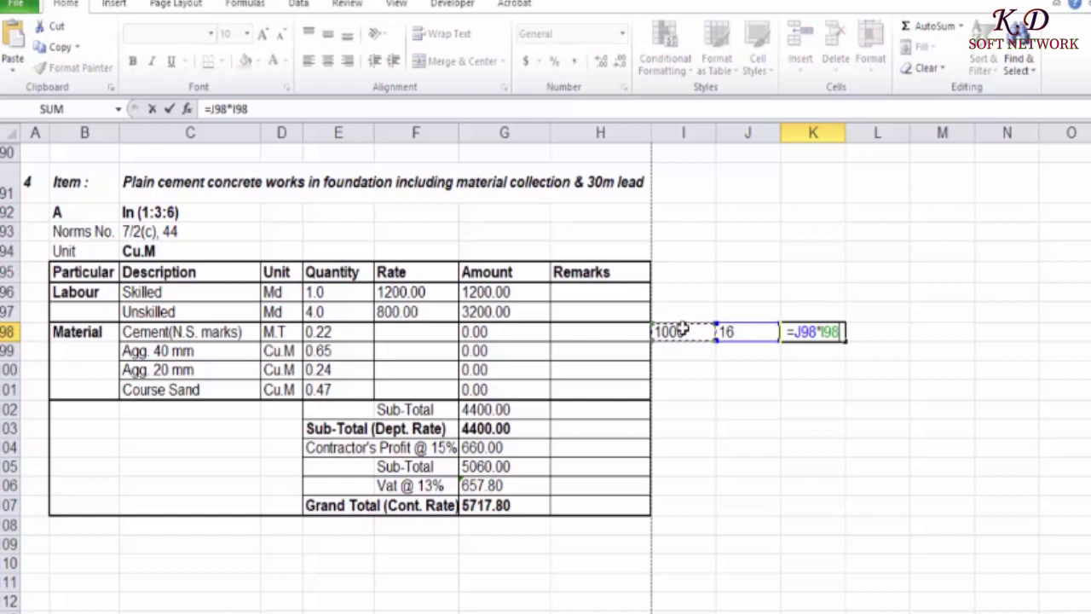
{"action": "key", "text": "Return"}
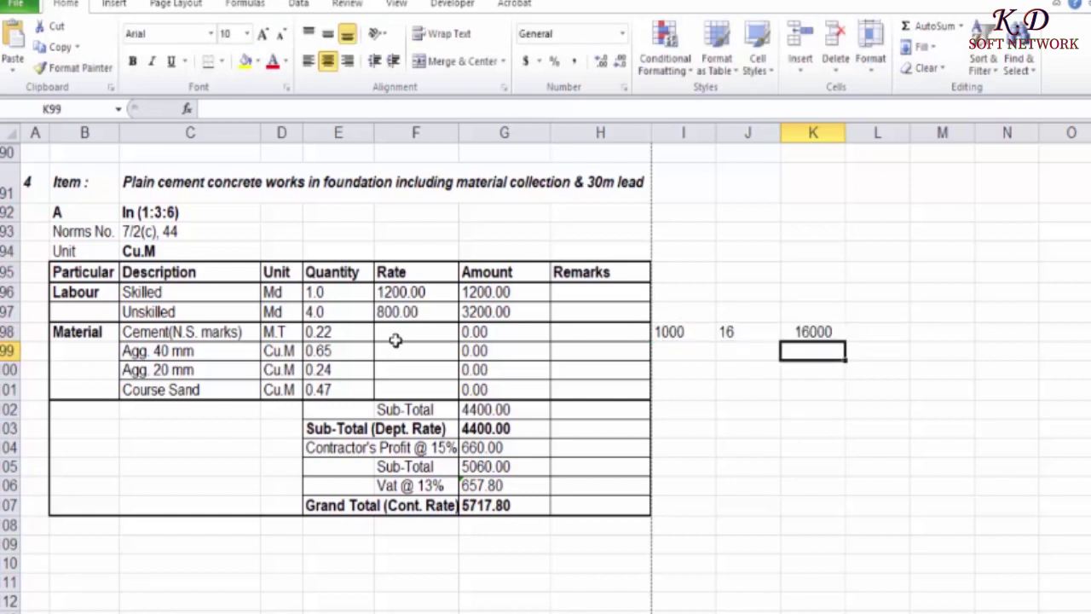
{"action": "left_click", "coordinate": [402, 333]}
{"action": "type", "text": "1600"}
- Commit the 16000 cement rate and enter 2500, 2500 and 2800 for both aggregates and coarse sand
{"action": "key", "text": "Return"}
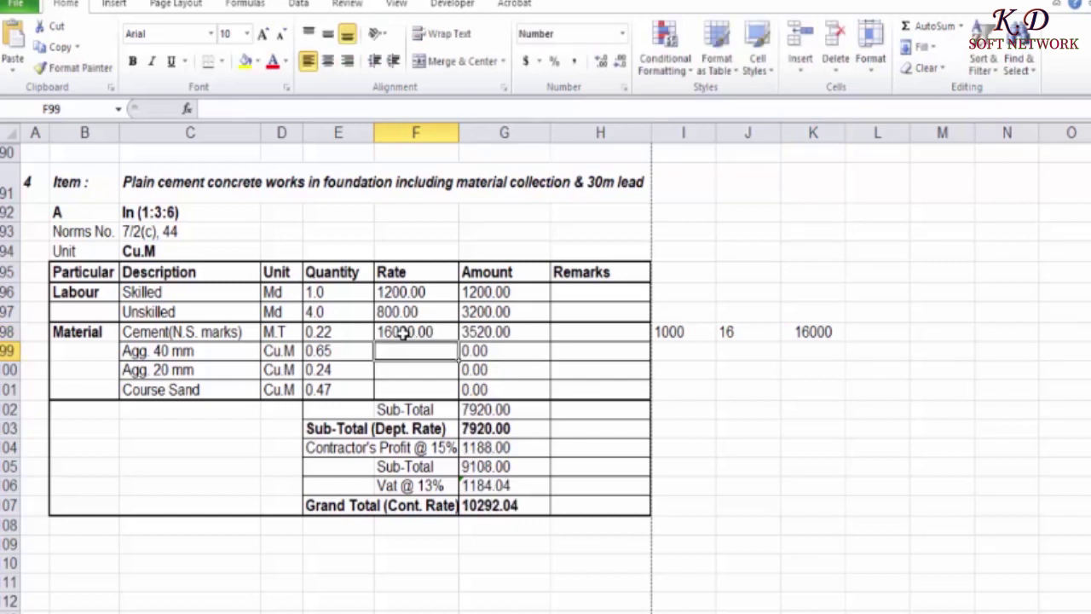
{"action": "left_click", "coordinate": [431, 332]}
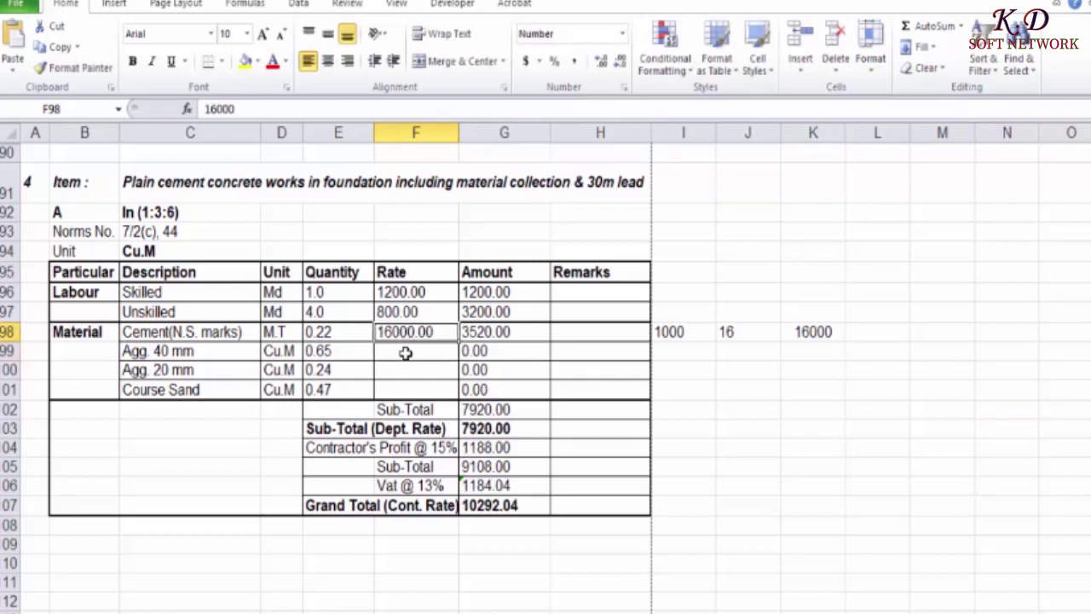
{"action": "left_click", "coordinate": [405, 352]}
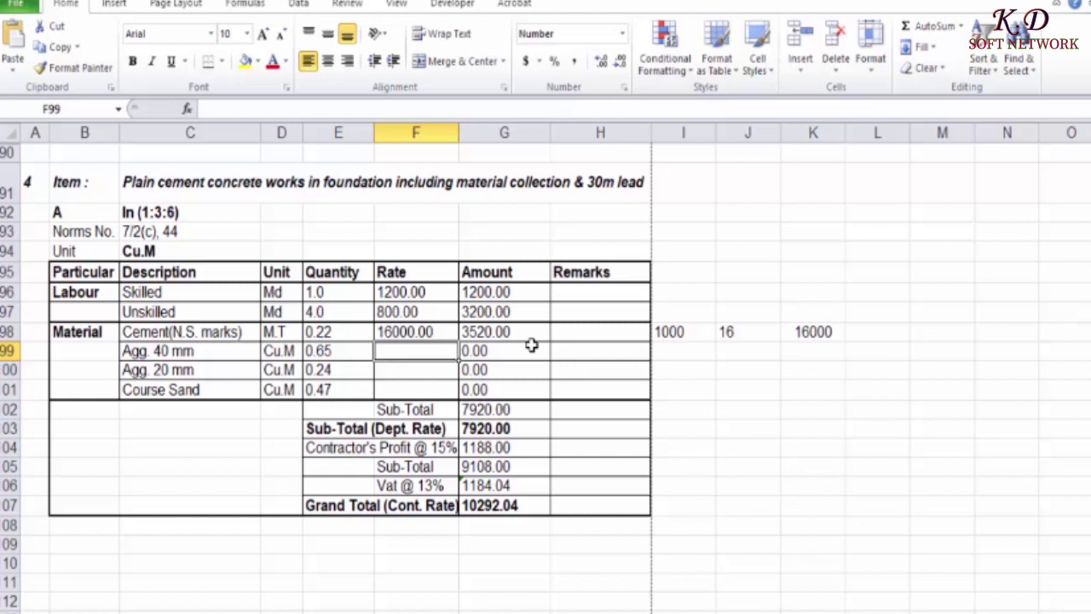
{"action": "type", "text": "2500"}
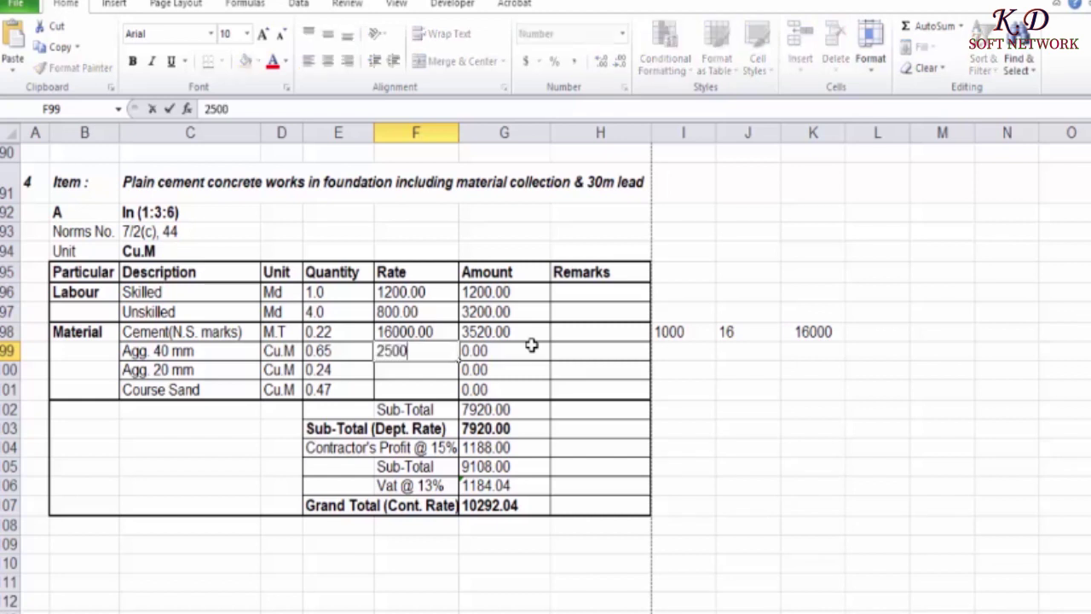
{"action": "key", "text": "Return"}
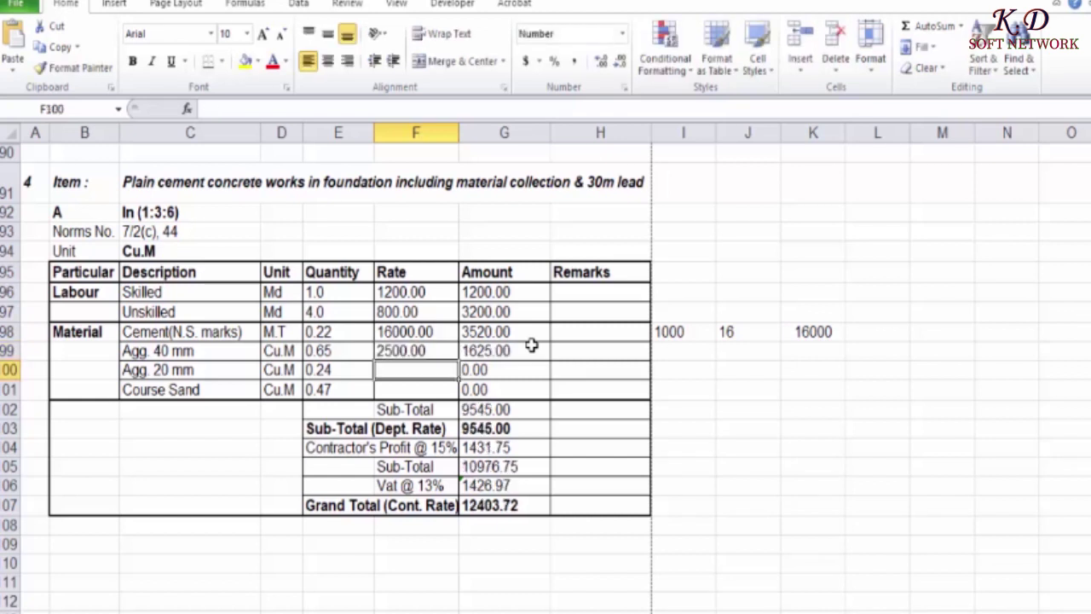
{"action": "type", "text": "2500"}
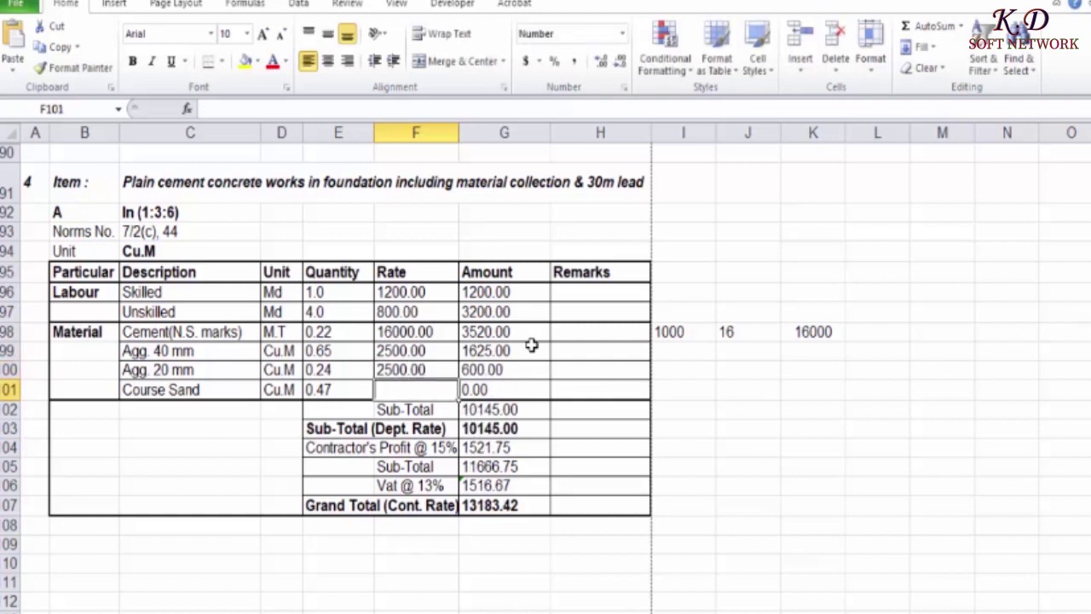
{"action": "type", "text": "2800"}
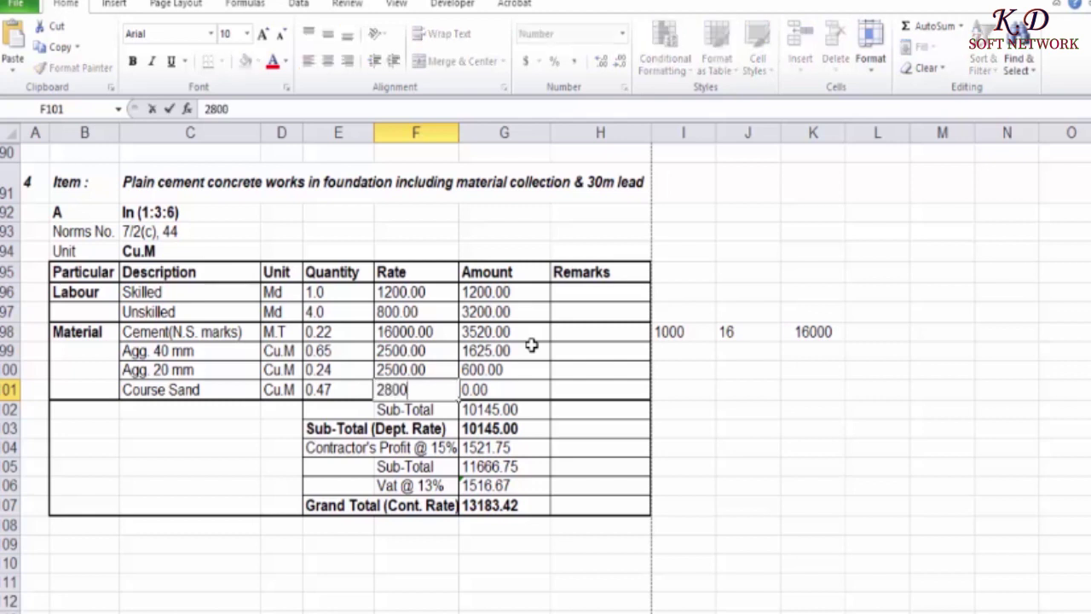
{"action": "key", "text": "Return"}
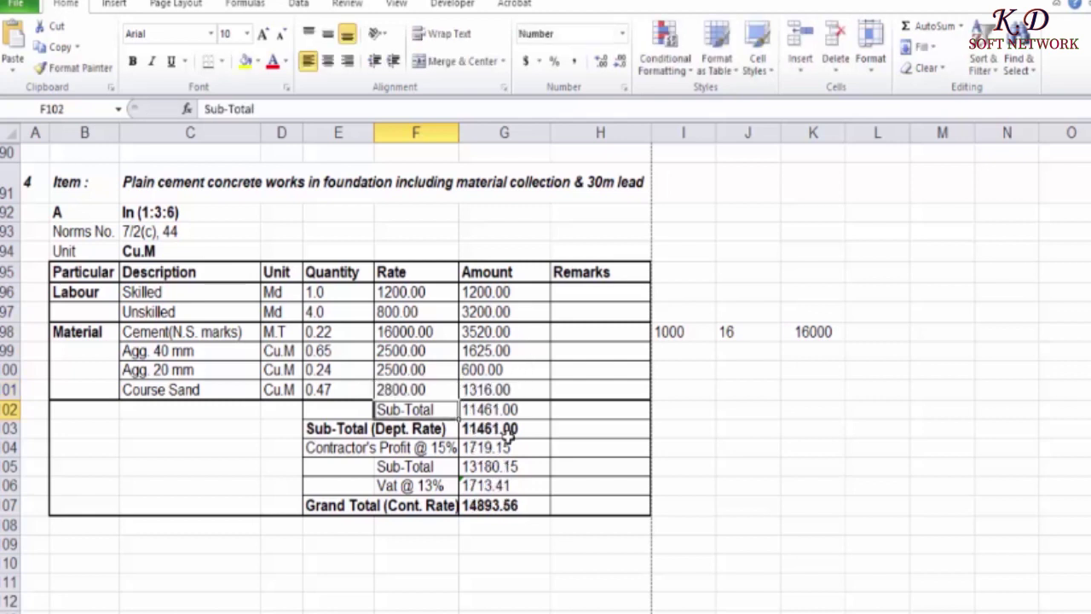
{"action": "left_click", "coordinate": [492, 293]}
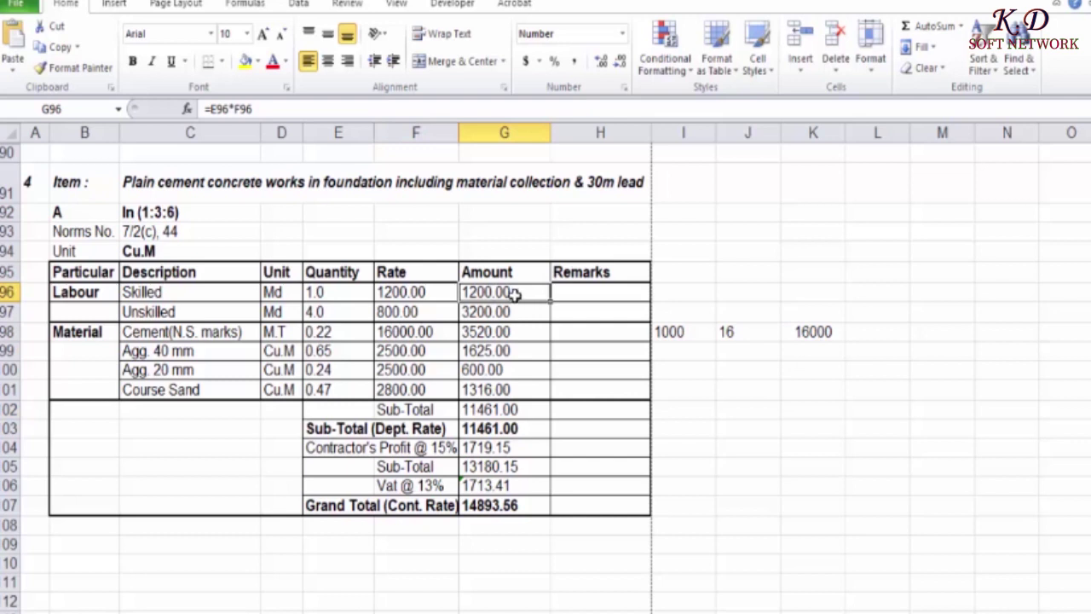
{"action": "double_click", "coordinate": [519, 292]}
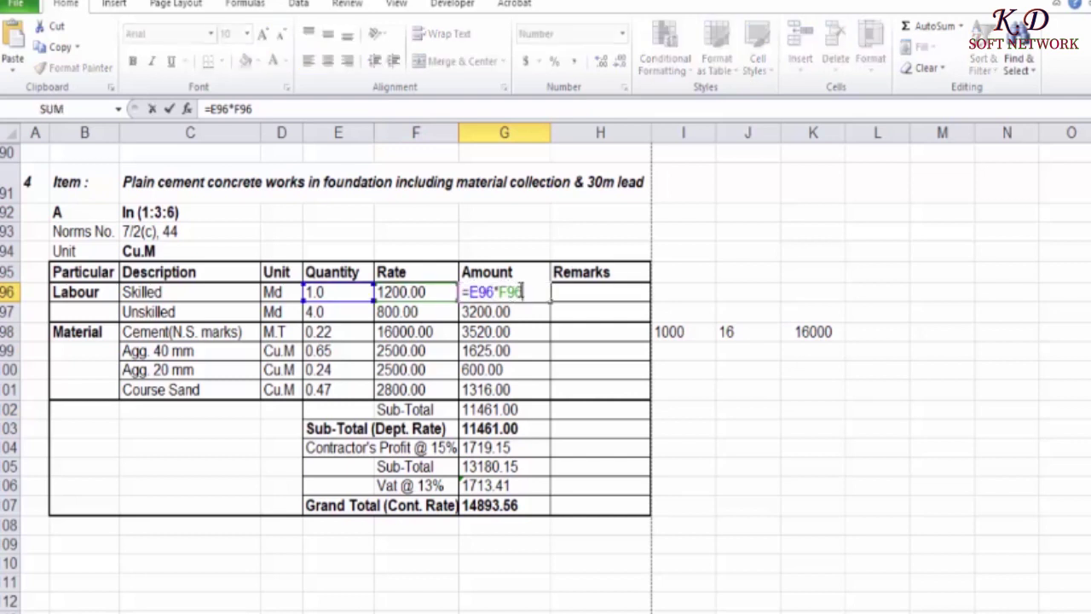
{"action": "key", "text": "Return"}
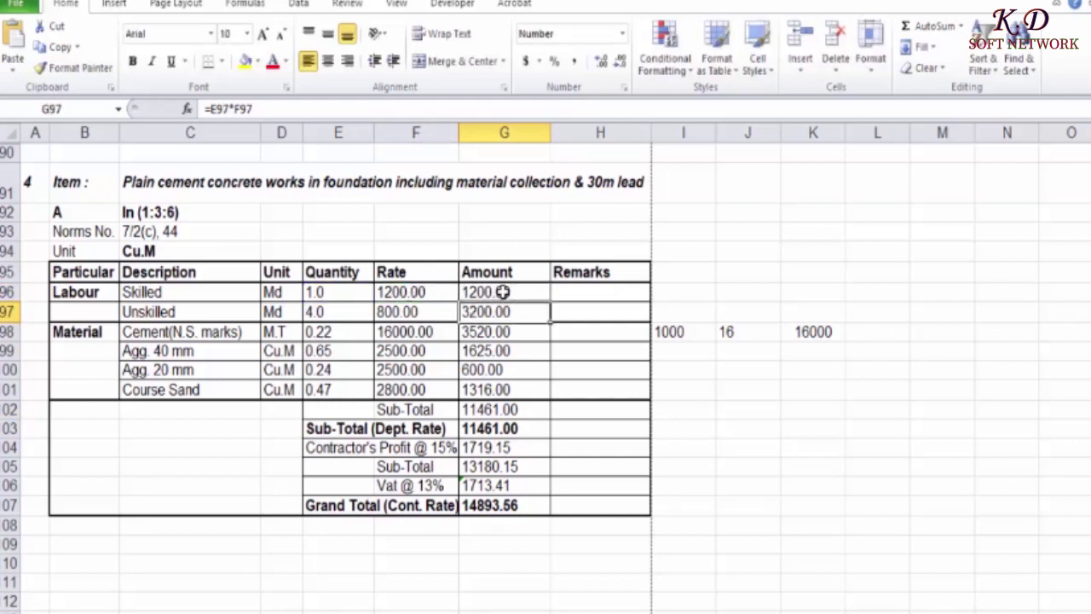
{"action": "left_click", "coordinate": [499, 411]}
{"action": "double_click", "coordinate": [501, 410]}
{"action": "key", "text": "Return"}
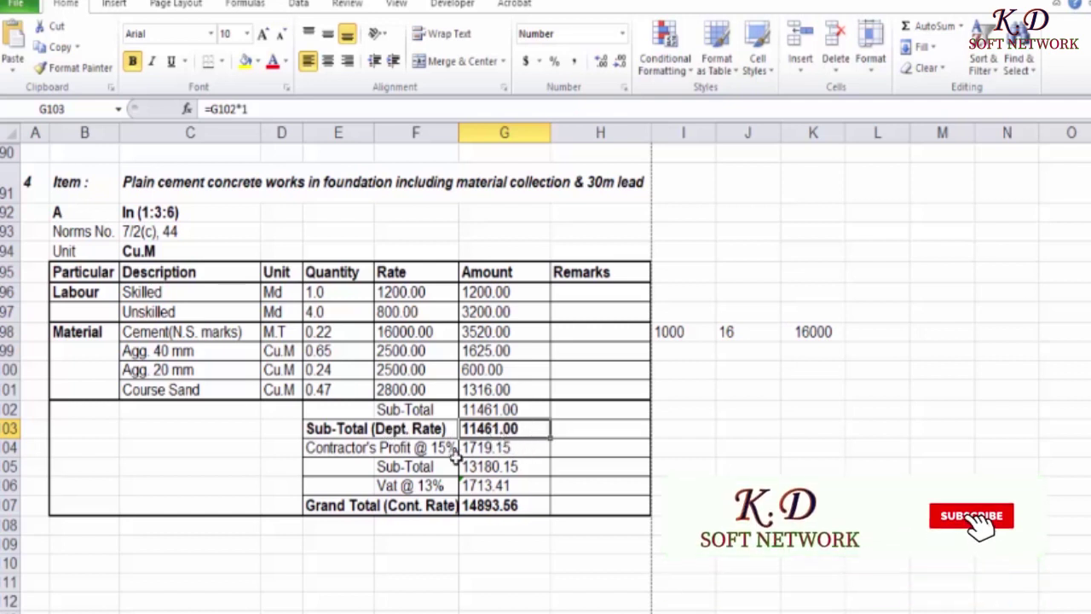
{"action": "left_click", "coordinate": [509, 446]}
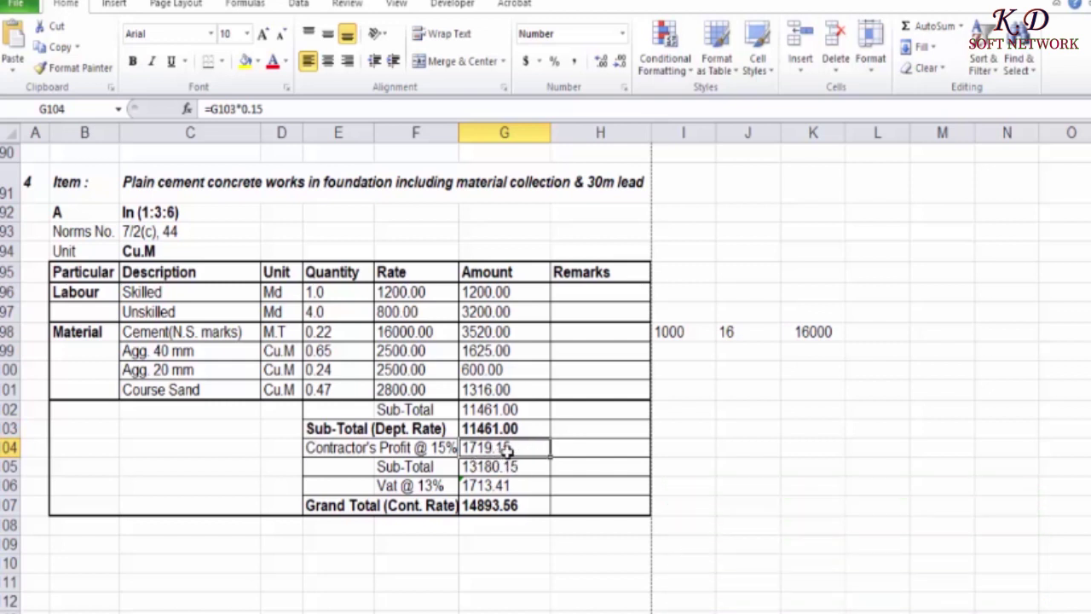
{"action": "left_click", "coordinate": [504, 429]}
{"action": "left_click", "coordinate": [497, 450]}
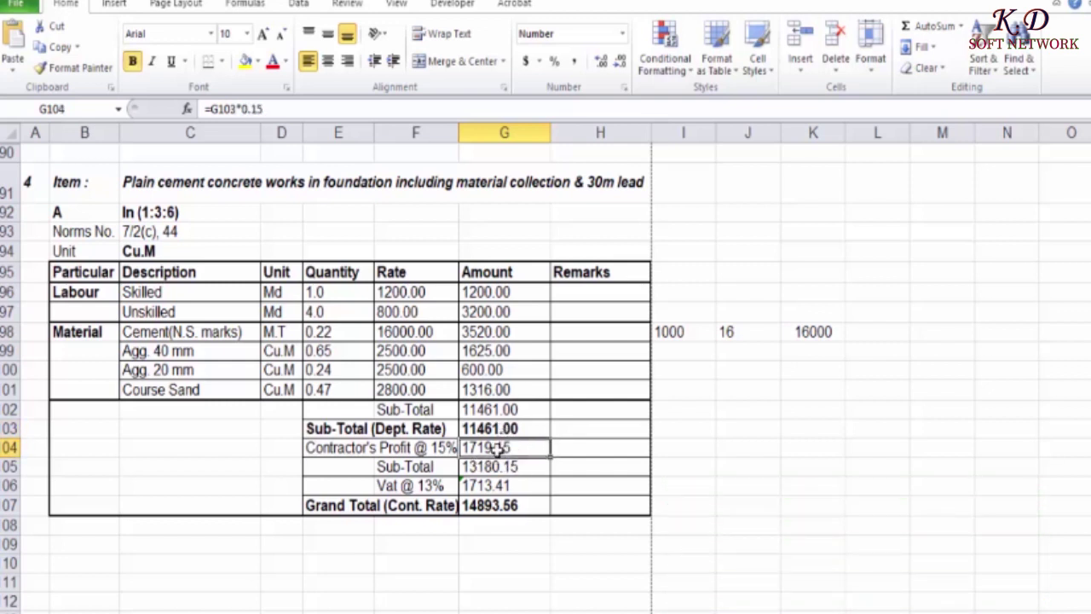
{"action": "left_click", "coordinate": [472, 466]}
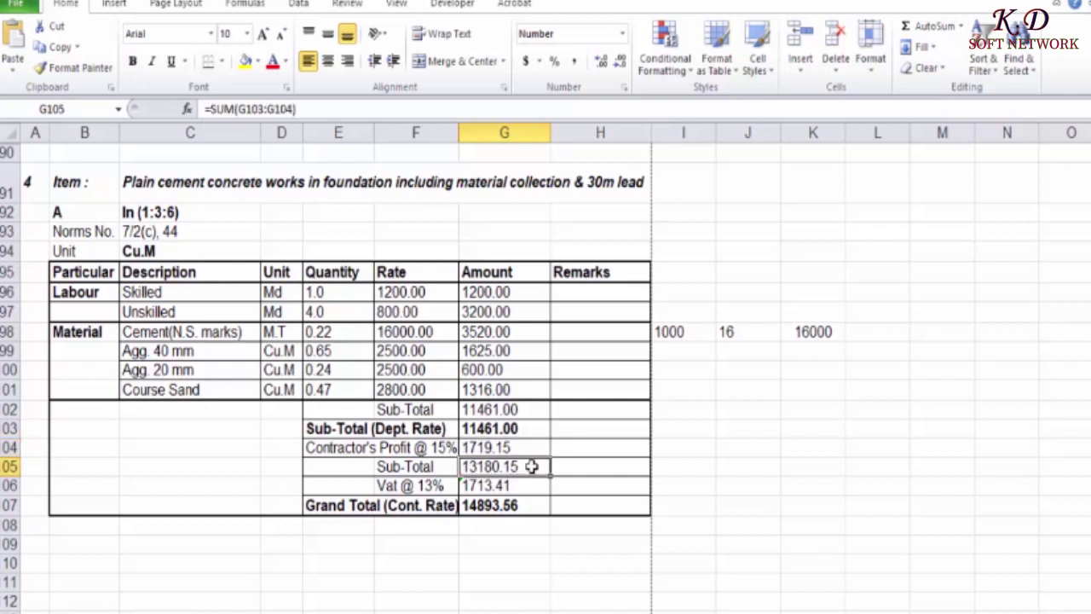
{"action": "left_click", "coordinate": [504, 485]}
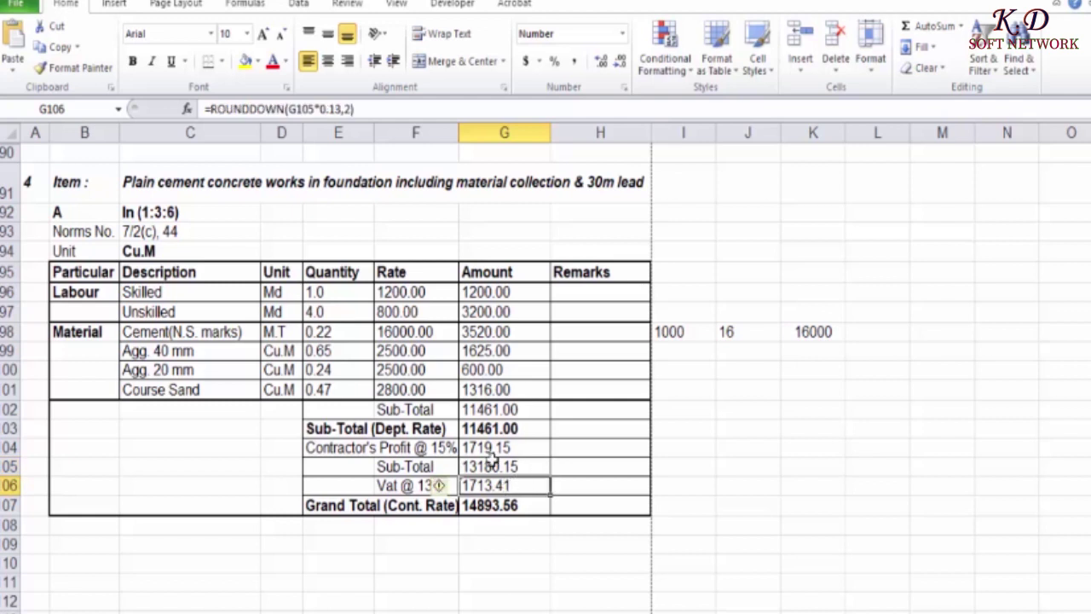
{"action": "left_click", "coordinate": [499, 509]}
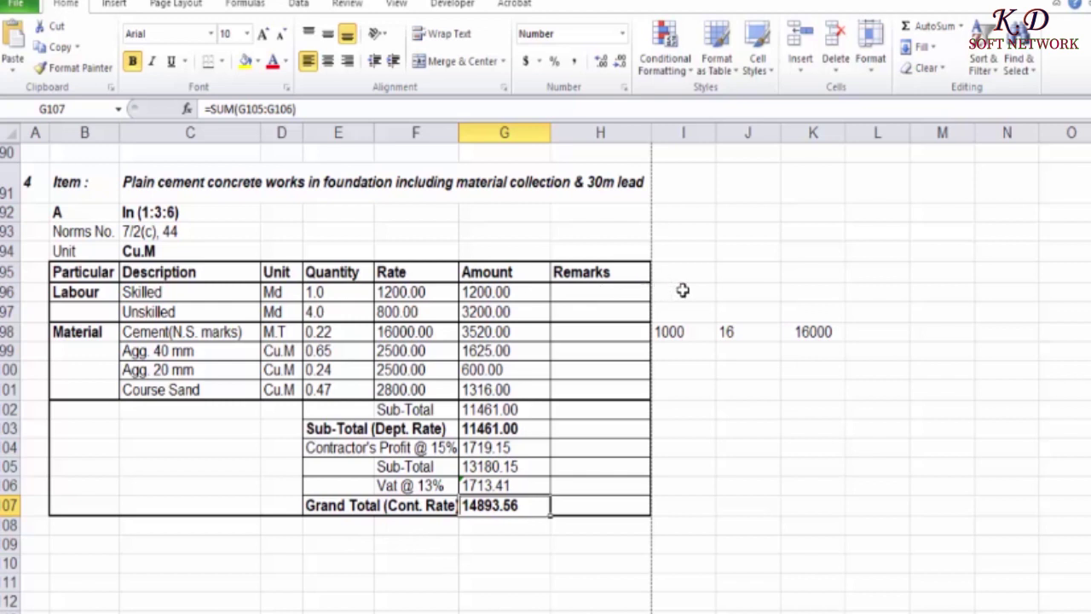
{"action": "left_click_drag", "start_coordinate": [674, 291], "coordinate": [877, 331]}
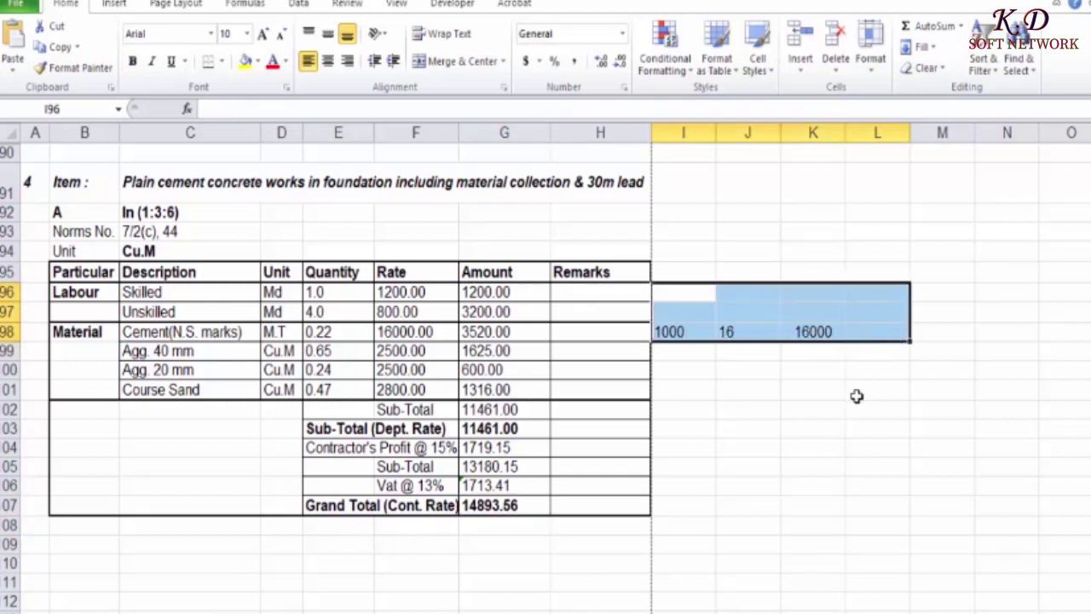
- Clear the I98:K98 figures and total the labour amounts in I97 with =G96+G97 (4400.00)
{"action": "key", "text": "Delete"}
{"action": "left_click", "coordinate": [684, 312]}
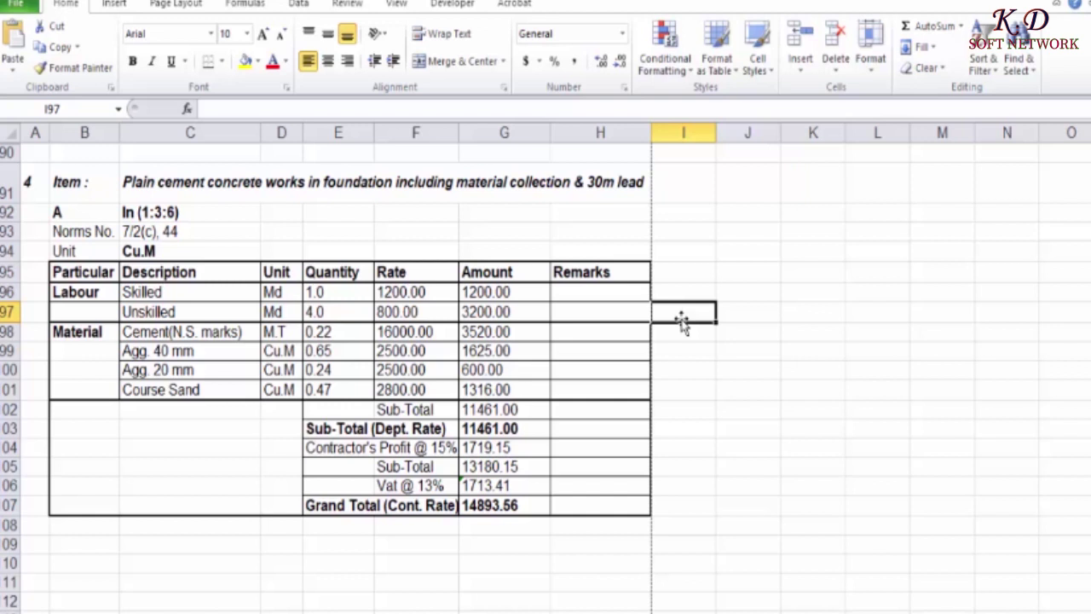
{"action": "type", "text": "="}
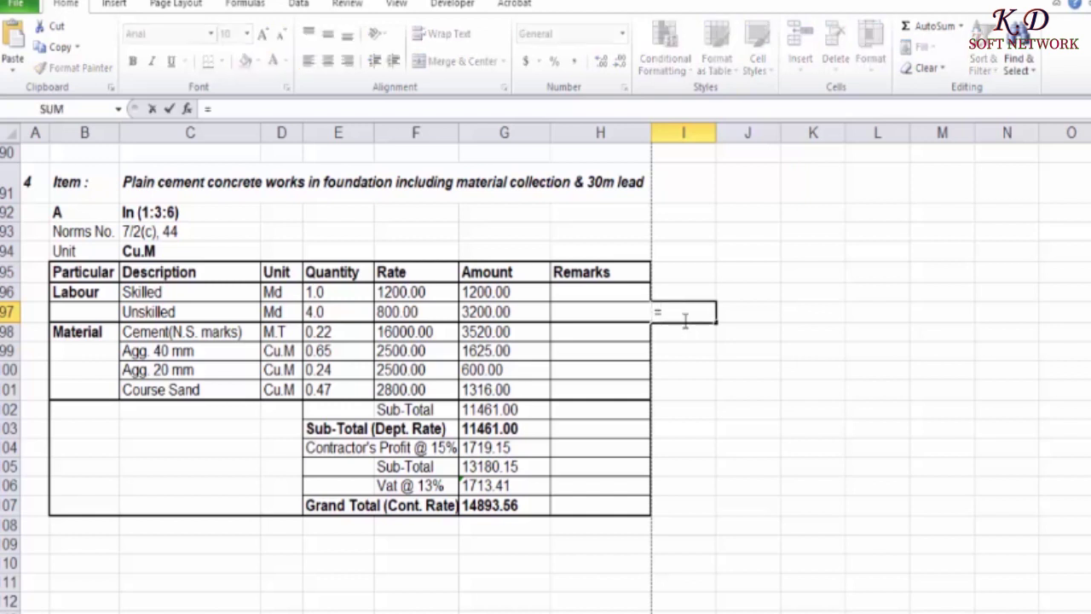
{"action": "left_click", "coordinate": [505, 294]}
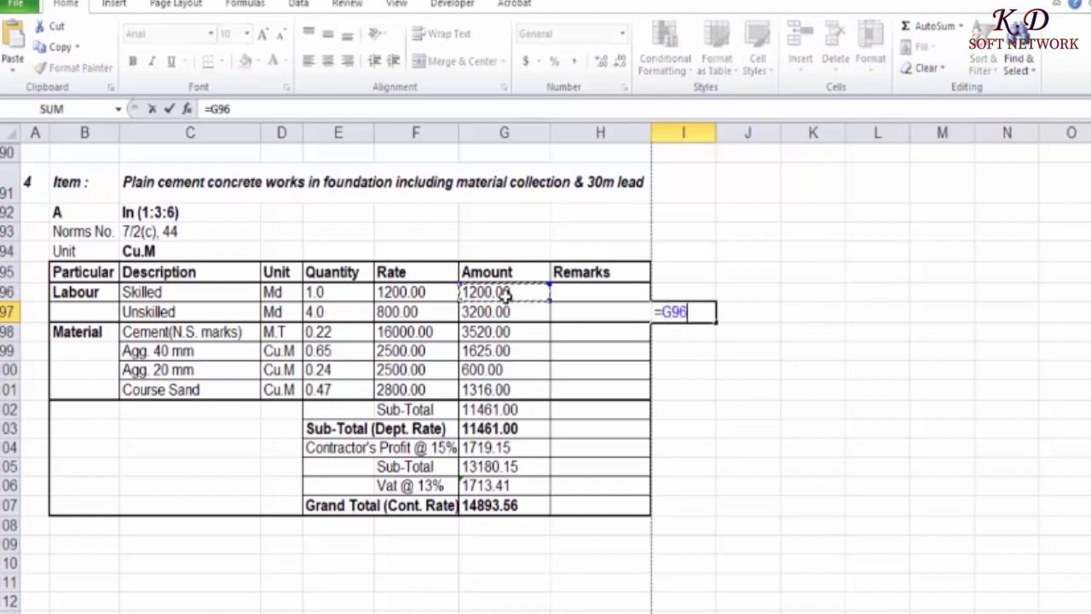
{"action": "type", "text": "+"}
{"action": "left_click", "coordinate": [509, 311]}
{"action": "key", "text": "Return"}
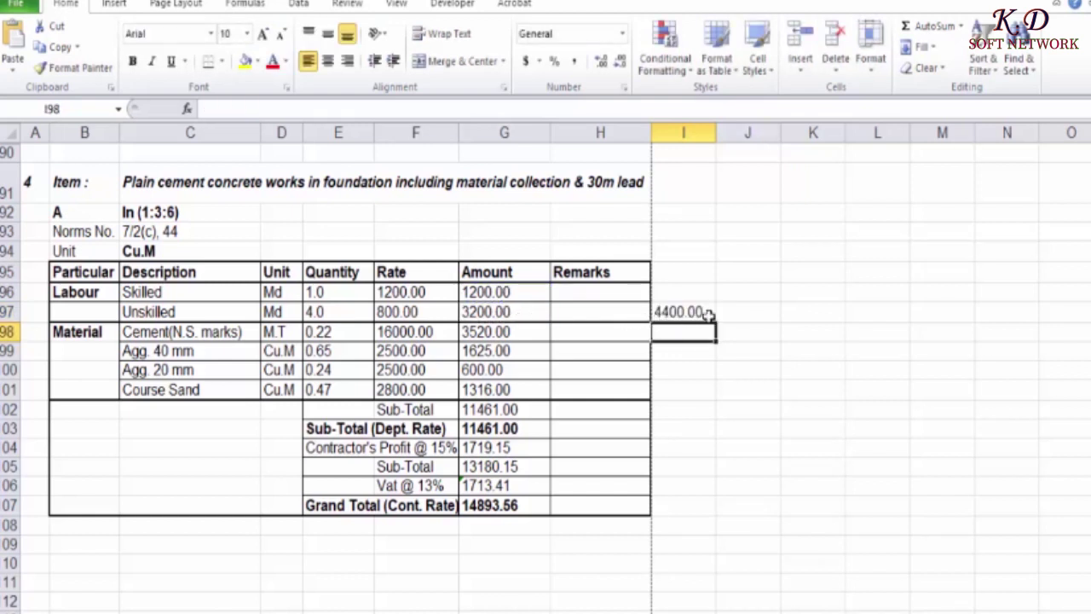
- Put 2000 in J97 and link J98:J101 to the four material amounts, starting with =G98
{"action": "left_click", "coordinate": [739, 316]}
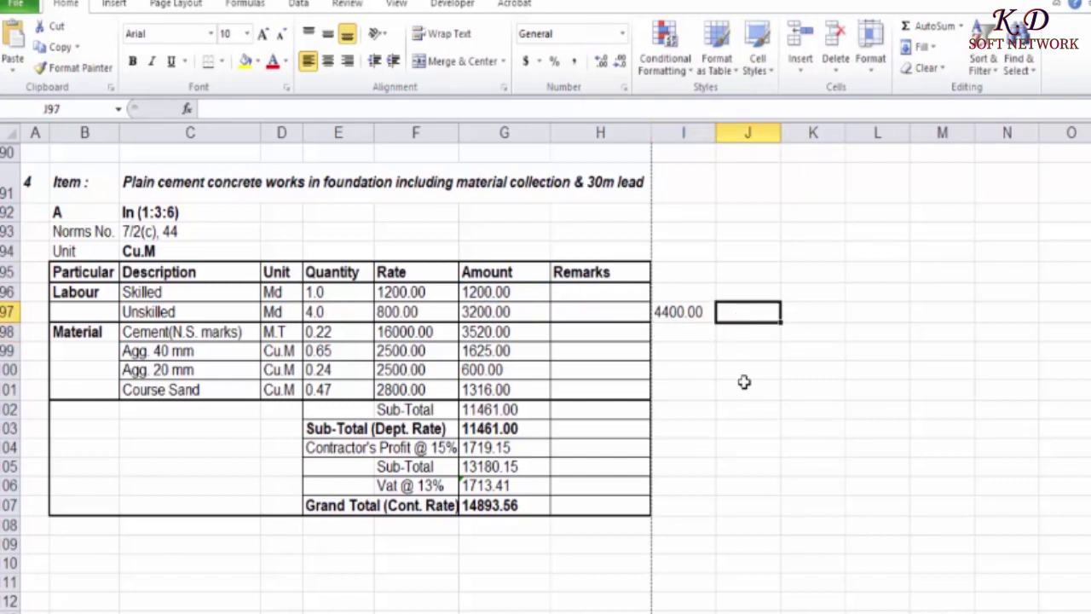
{"action": "type", "text": "2000"}
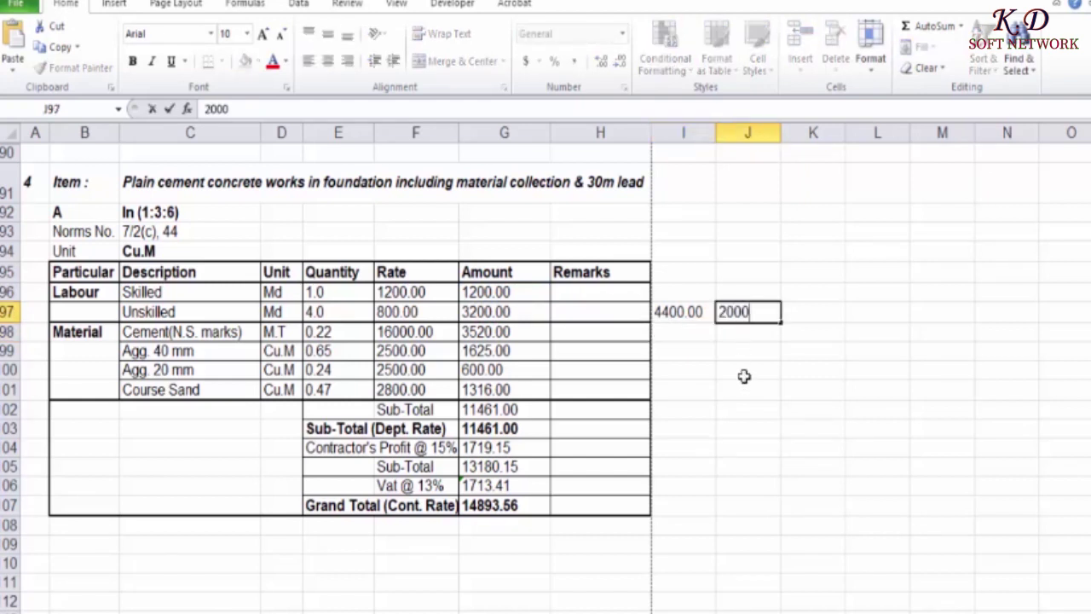
{"action": "key", "text": "Return"}
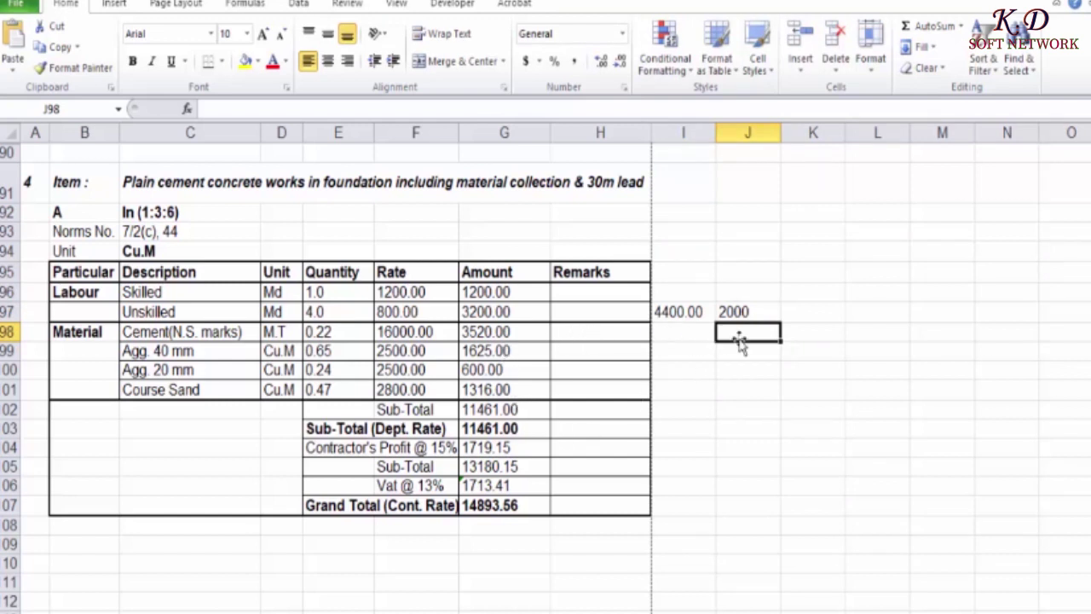
{"action": "type", "text": "="}
{"action": "left_click", "coordinate": [529, 334]}
{"action": "key", "text": "Return"}
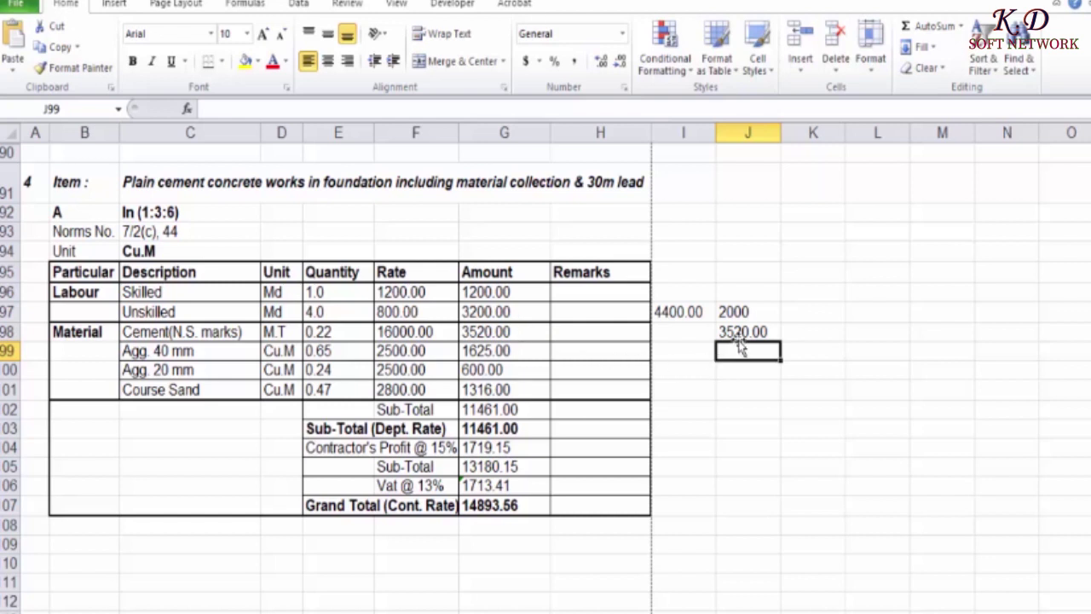
{"action": "left_click", "coordinate": [740, 333]}
{"action": "left_click_drag", "start_coordinate": [780, 341], "coordinate": [782, 394]}
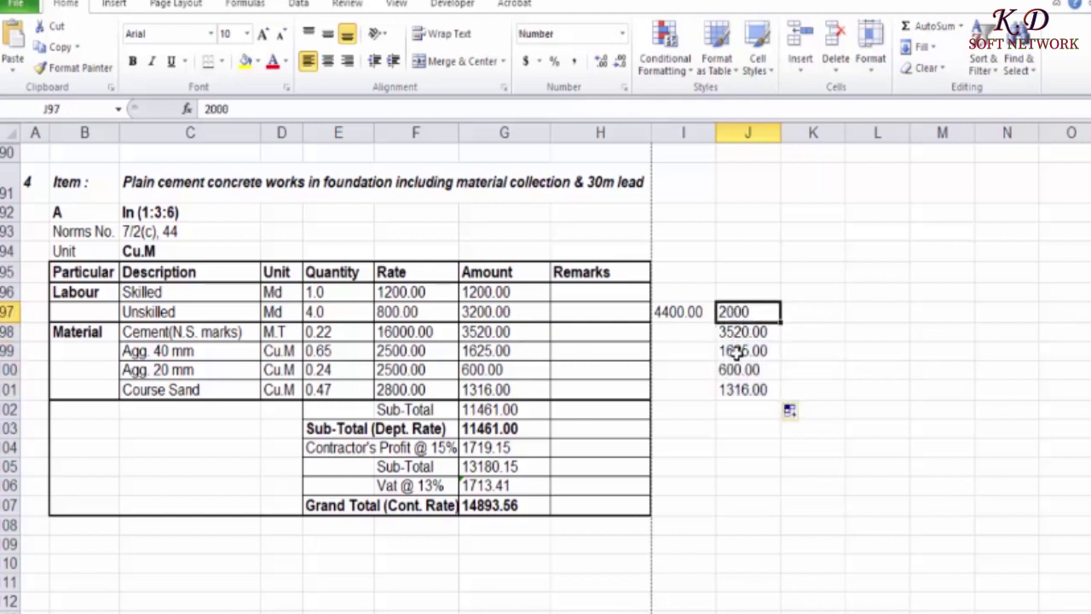
- AutoSum 2000 and the material amounts into J102, giving 9061
{"action": "left_click_drag", "start_coordinate": [735, 311], "coordinate": [744, 389]}
{"action": "left_click", "coordinate": [935, 27]}
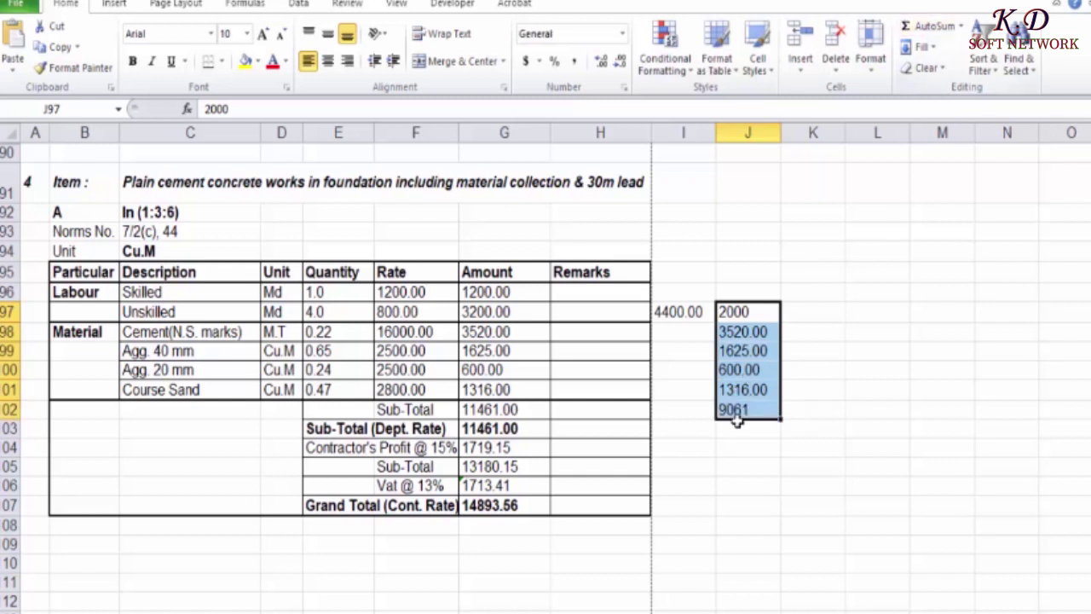
{"action": "left_click", "coordinate": [746, 409]}
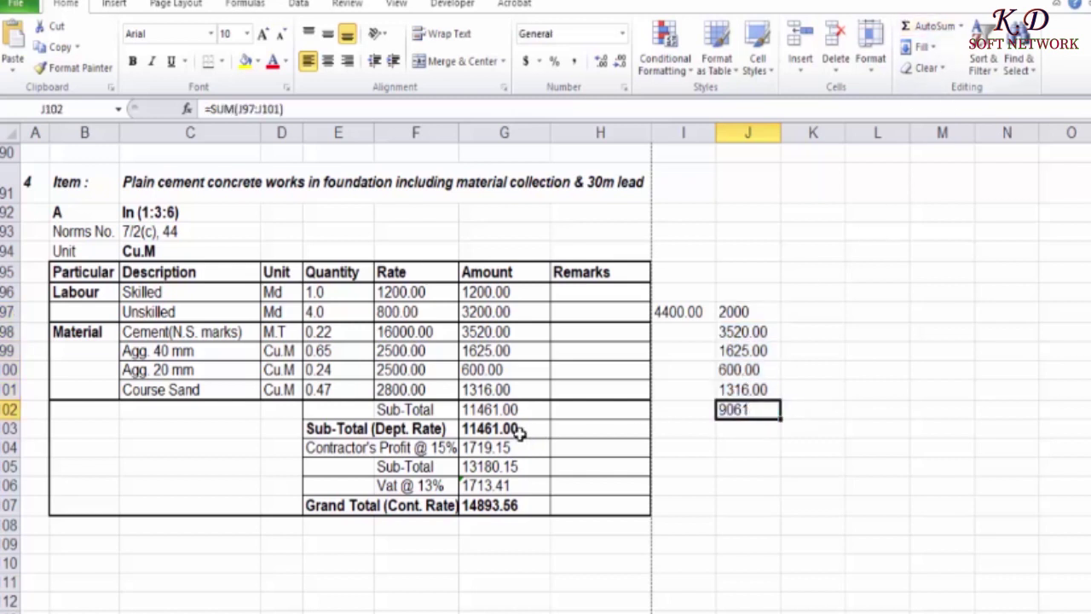
{"action": "left_click", "coordinate": [721, 431]}
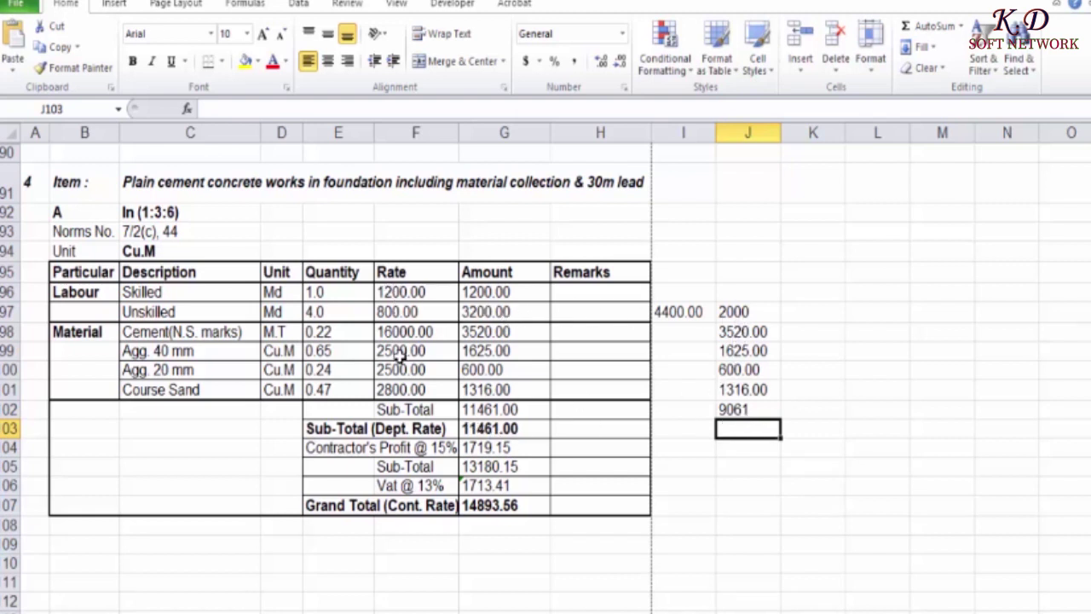
{"action": "mouse_move", "coordinate": [351, 332]}
{"action": "left_mouse_down"}
{"action": "mouse_move", "coordinate": [355, 398]}
{"action": "mouse_move", "coordinate": [542, 398]}
{"action": "left_mouse_up"}
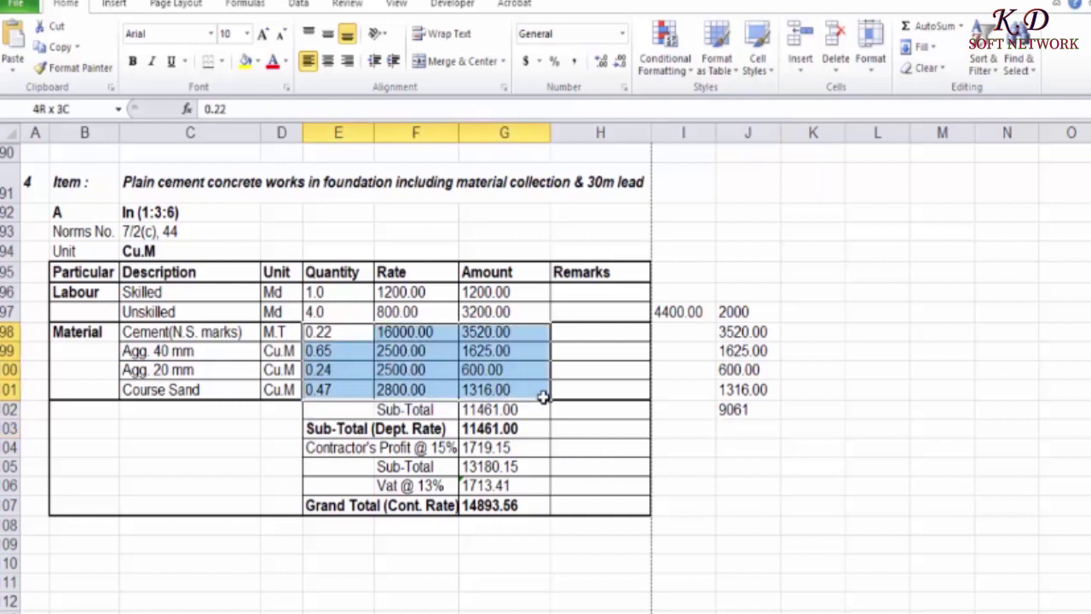
- Select the four material rates, from the 16000 cement rate down, to review them
{"action": "left_click", "coordinate": [416, 350]}
{"action": "left_click", "coordinate": [417, 335]}
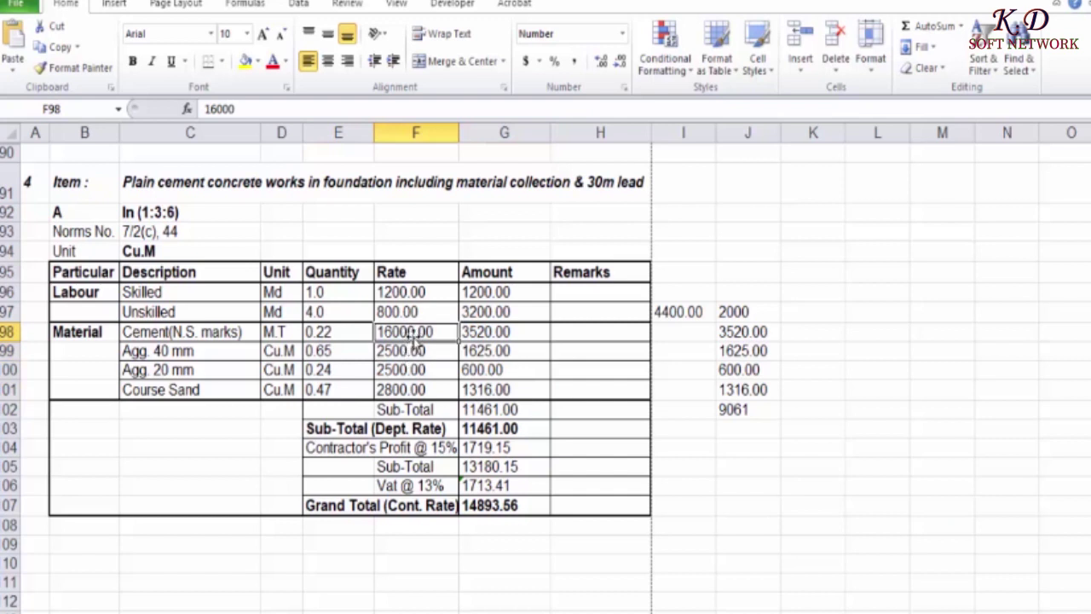
{"action": "left_click_drag", "start_coordinate": [417, 332], "coordinate": [413, 388]}
{"action": "left_click", "coordinate": [412, 334]}
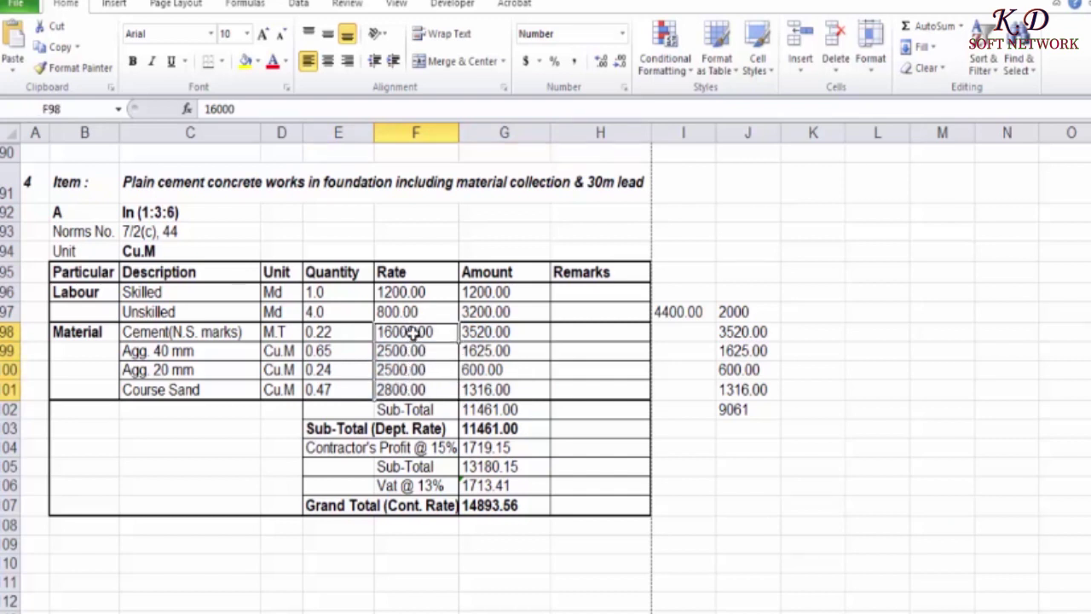
{"action": "left_click_drag", "start_coordinate": [423, 332], "coordinate": [444, 388]}
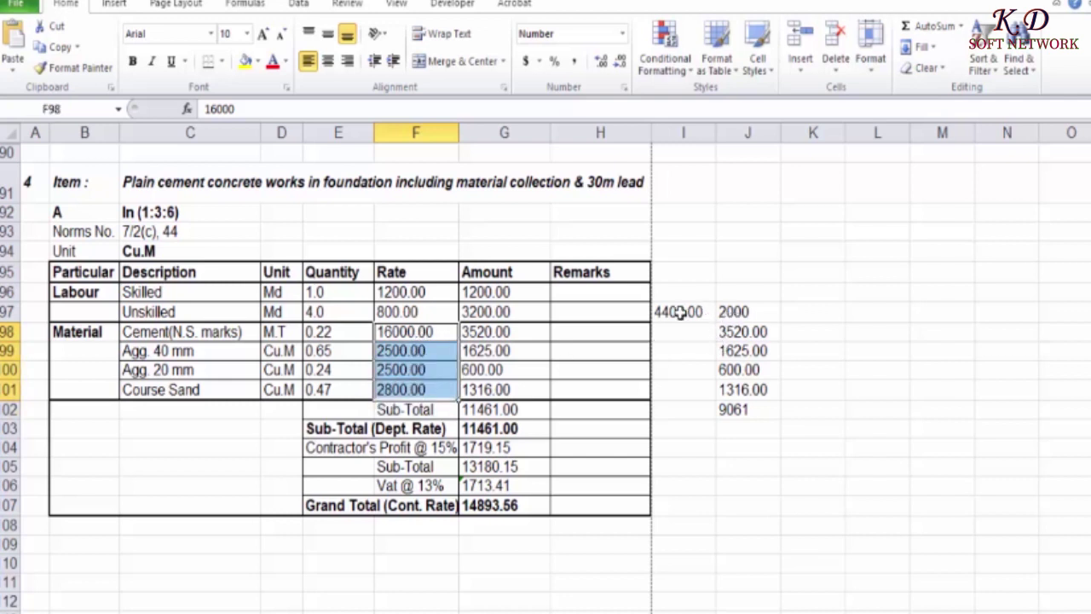
- Delete the 4400.00 helper value beside the Unskilled row
{"action": "left_click", "coordinate": [733, 311]}
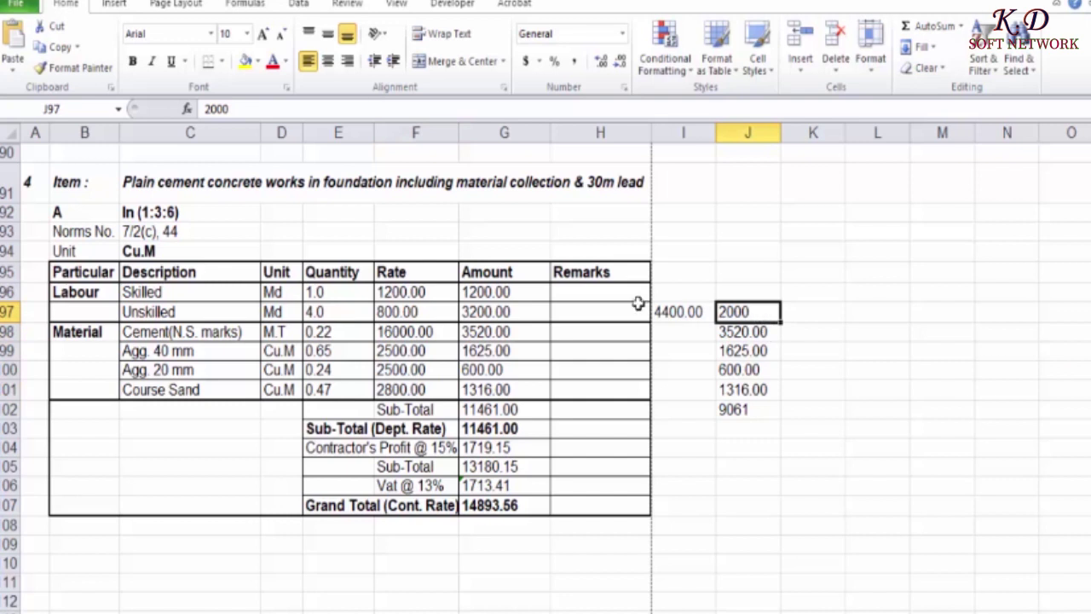
{"action": "left_click", "coordinate": [670, 311]}
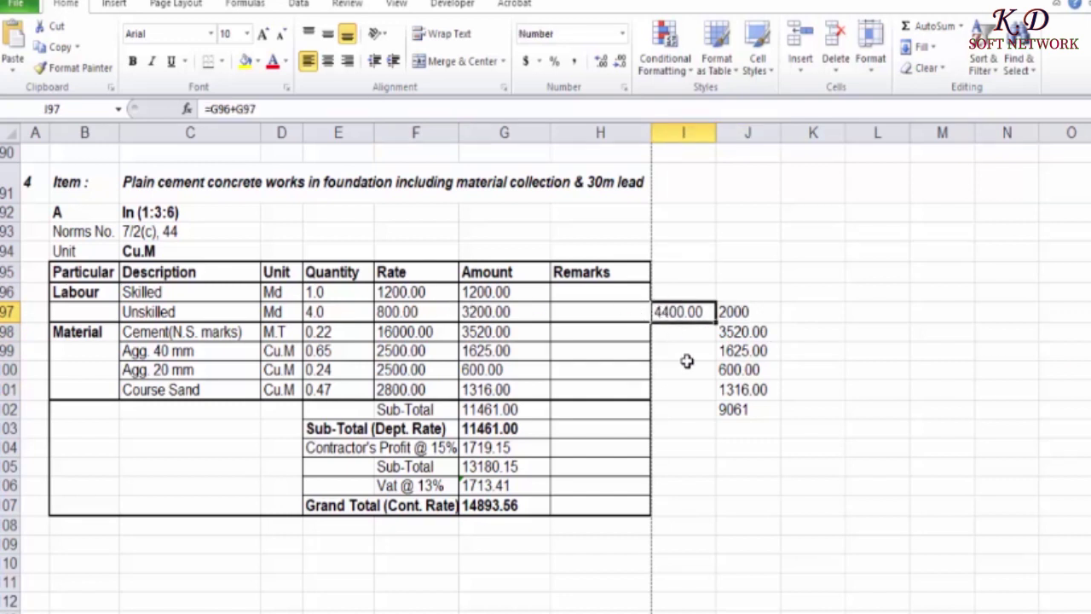
{"action": "key", "text": "Delete"}
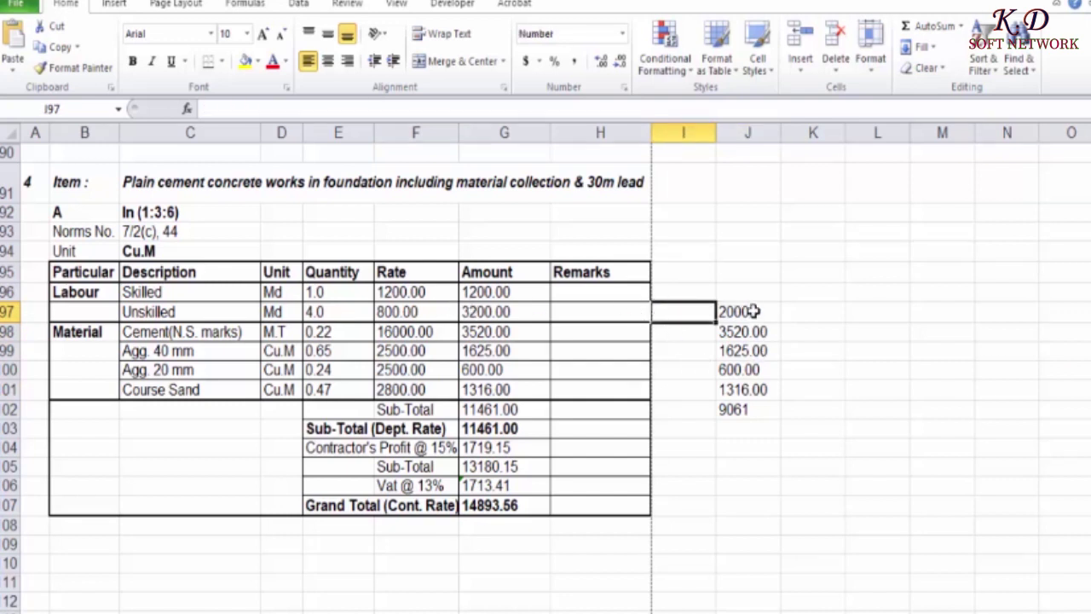
- Undo an accidental move of 3520.00 and start a new formula under the 9061 total
{"action": "left_click", "coordinate": [745, 311]}
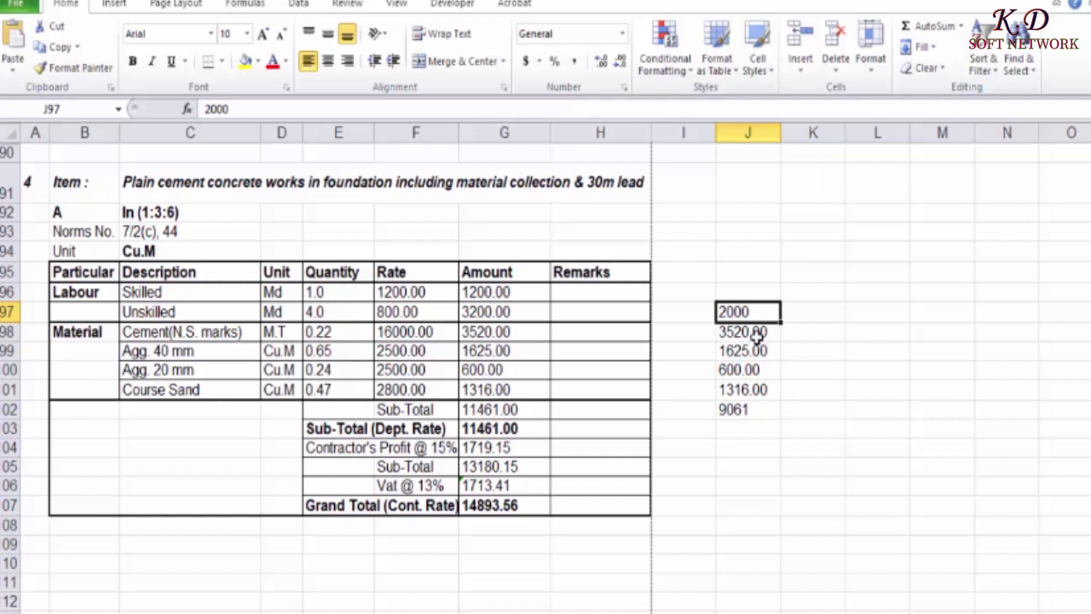
{"action": "left_click", "coordinate": [744, 332]}
{"action": "mouse_move", "coordinate": [746, 341]}
{"action": "left_mouse_down"}
{"action": "mouse_move", "coordinate": [747, 400]}
{"action": "mouse_move", "coordinate": [823, 338]}
{"action": "left_mouse_up"}
{"action": "key", "text": "ctrl+z"}
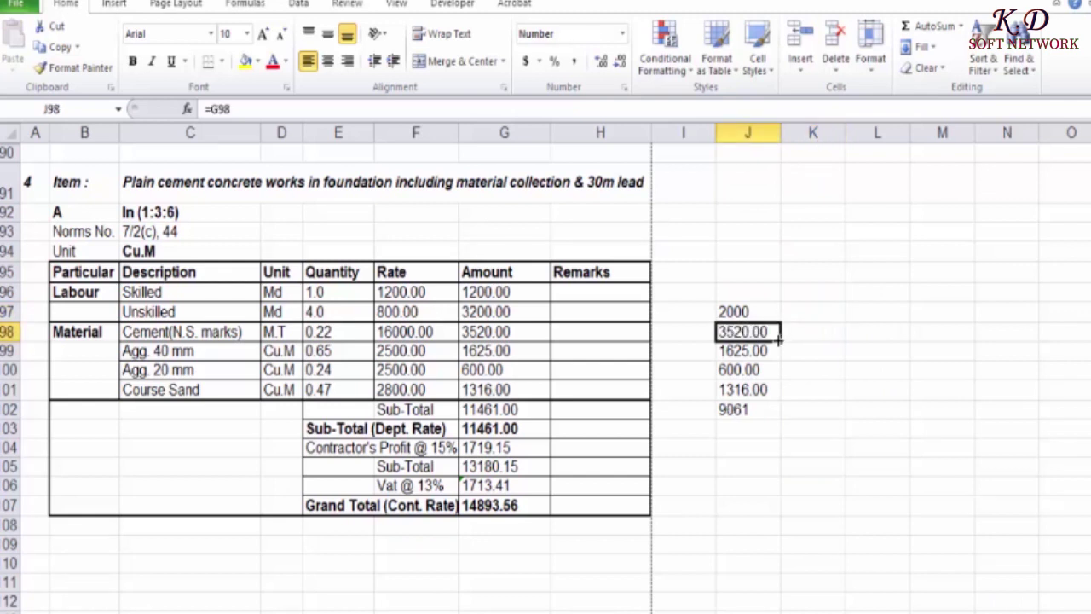
{"action": "left_click", "coordinate": [744, 427]}
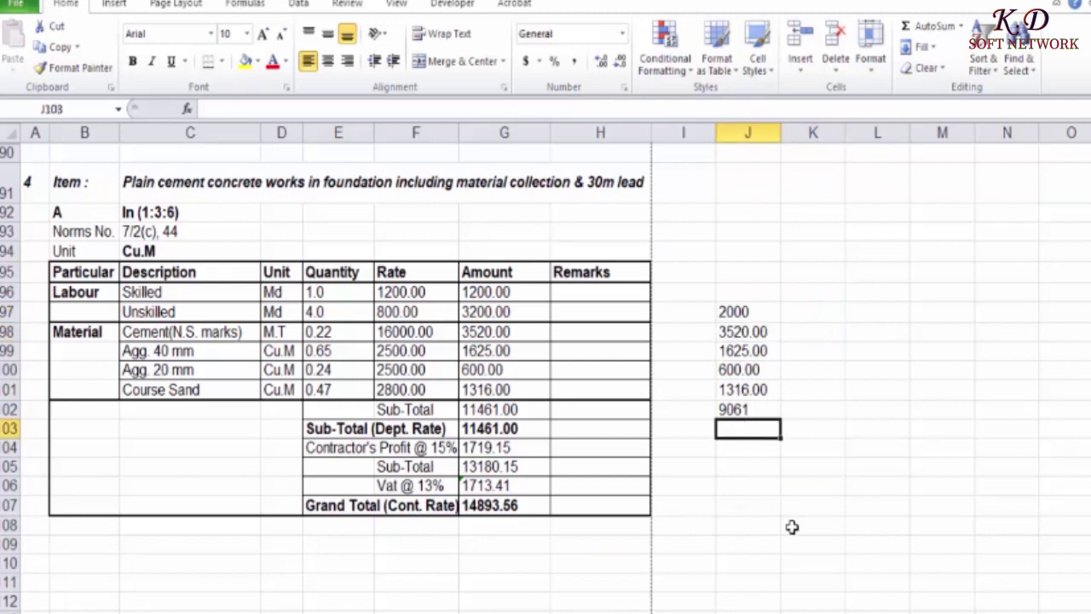
{"action": "type", "text": "="}
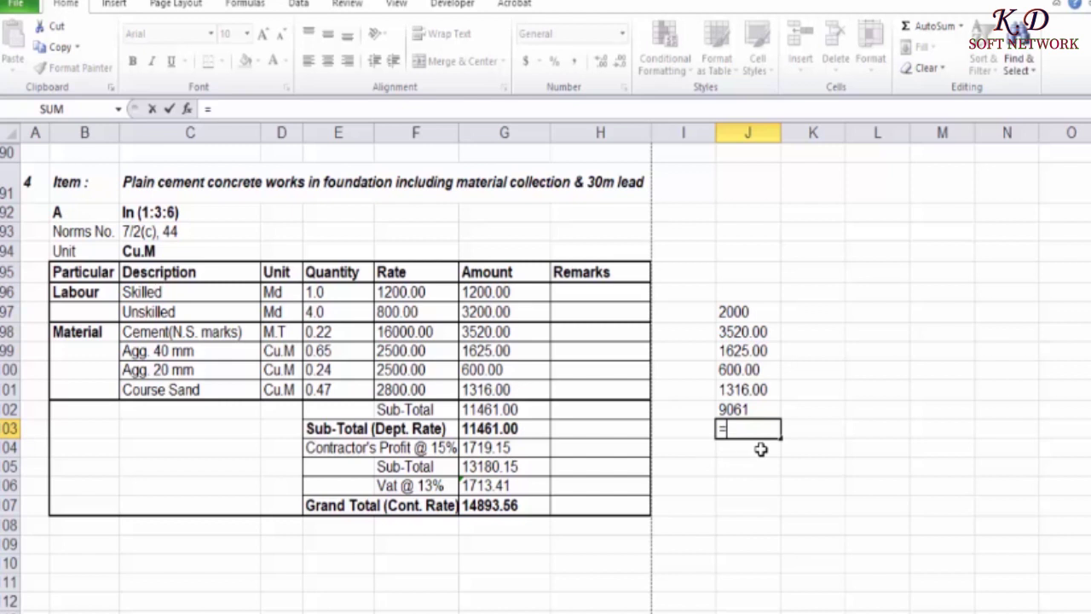
- Enter 800 in J103 and AutoSum it with 9061 to give 9861 in J104
{"action": "type", "text": "800"}
{"action": "key", "text": "Return"}
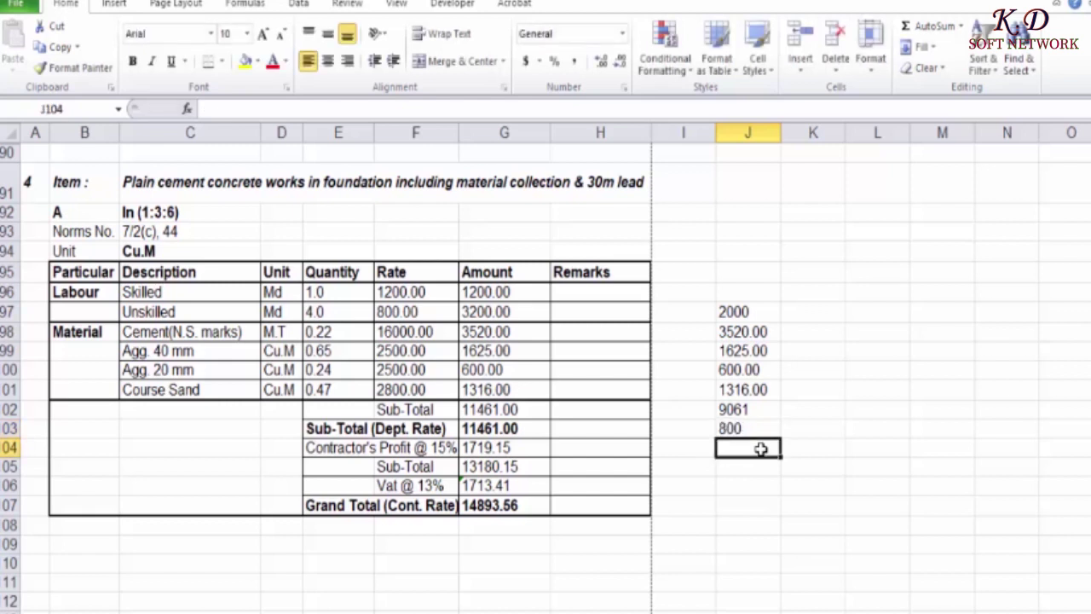
{"action": "left_click_drag", "start_coordinate": [763, 409], "coordinate": [763, 429]}
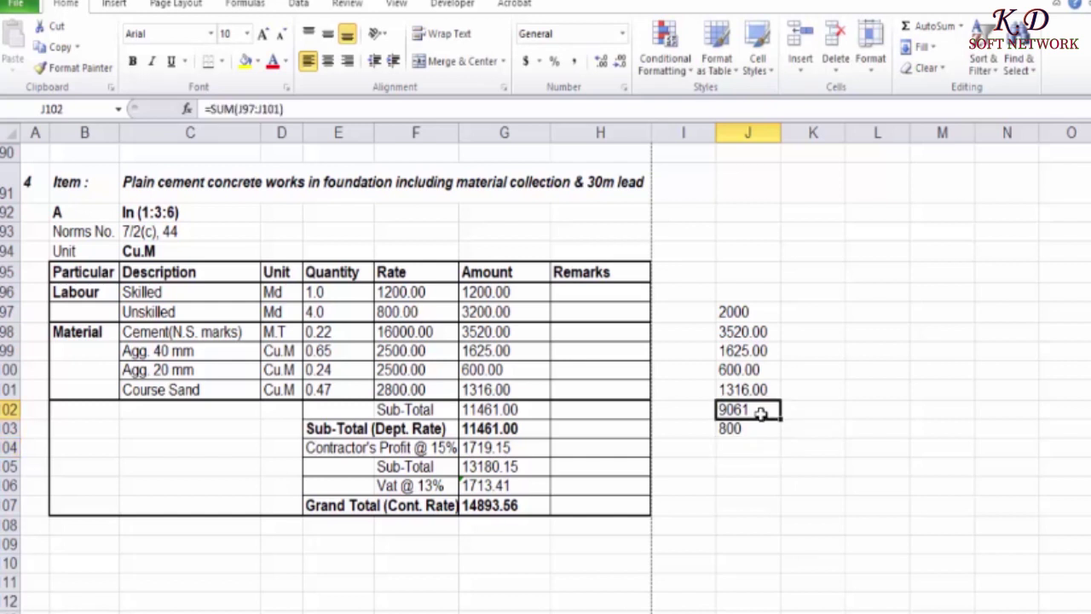
{"action": "left_click", "coordinate": [925, 26]}
{"action": "left_click", "coordinate": [749, 447]}
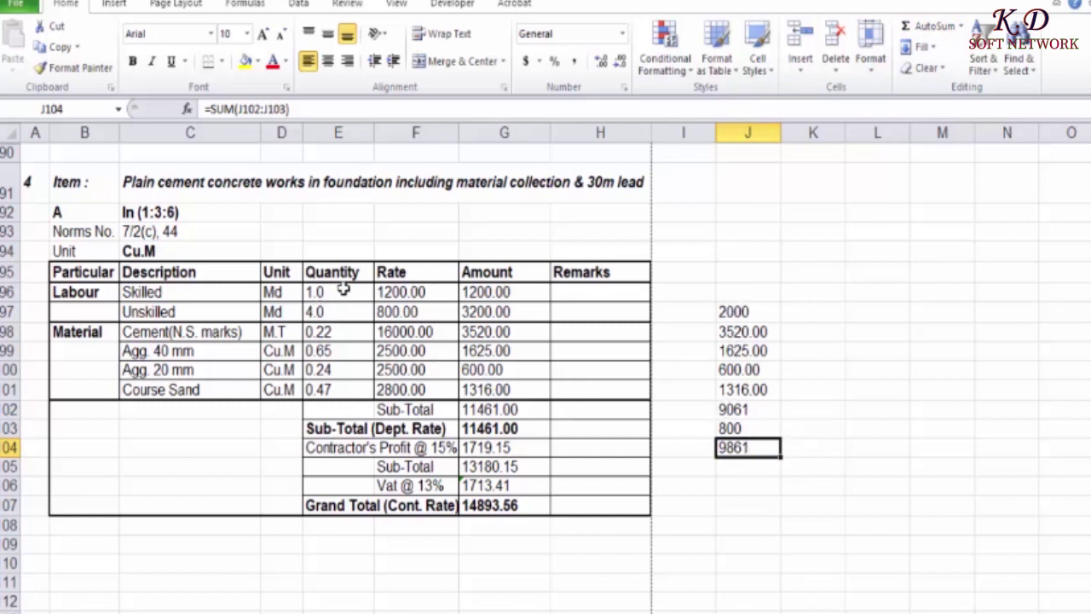
- Review the helper formulas, then select J97:J104 and clear the whole helper column
{"action": "left_click_drag", "start_coordinate": [339, 331], "coordinate": [342, 388]}
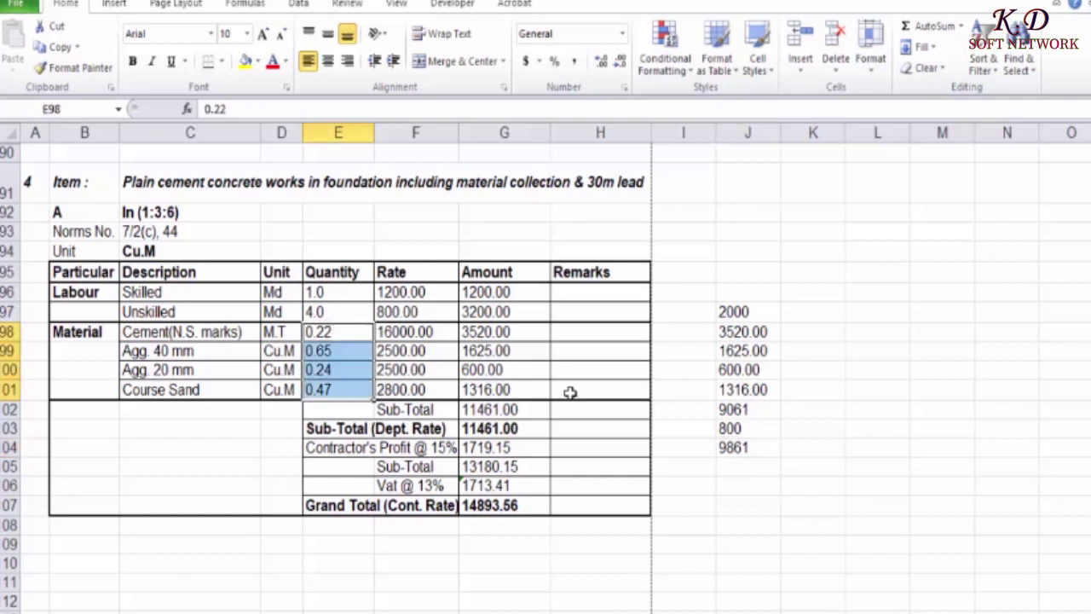
{"action": "left_click", "coordinate": [732, 411]}
{"action": "mouse_move", "coordinate": [732, 332]}
{"action": "left_mouse_down"}
{"action": "mouse_move", "coordinate": [740, 390]}
{"action": "mouse_move", "coordinate": [762, 428]}
{"action": "left_mouse_up"}
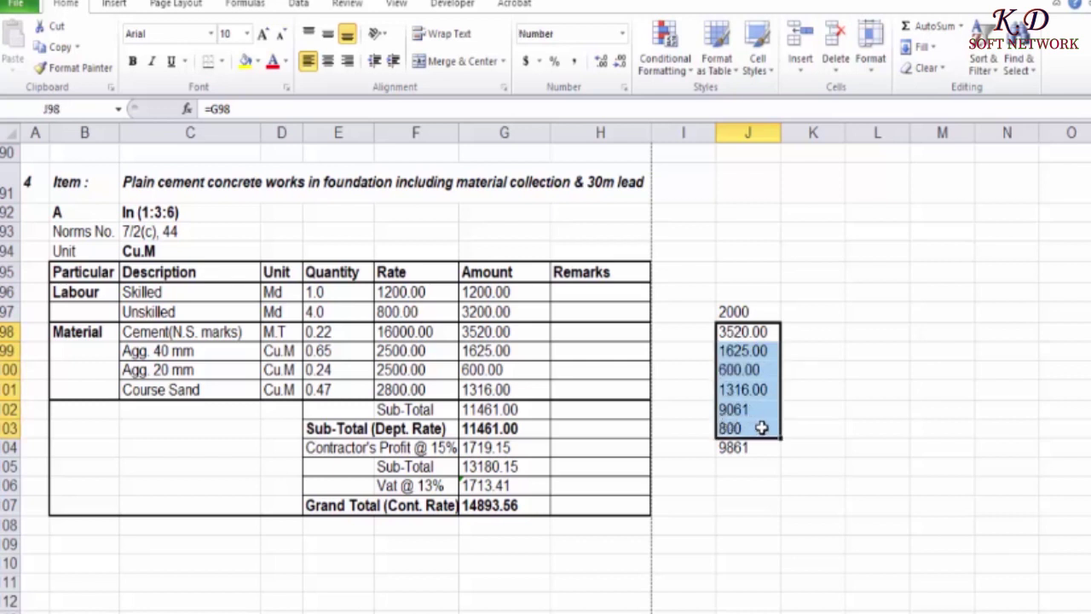
{"action": "left_click", "coordinate": [748, 448]}
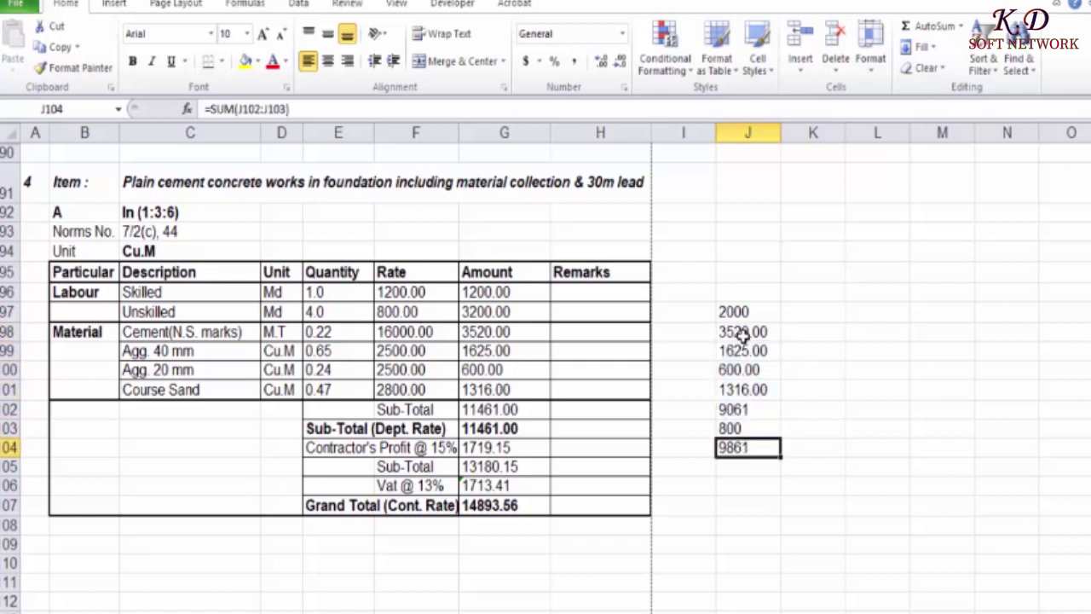
{"action": "left_click_drag", "start_coordinate": [743, 312], "coordinate": [732, 453]}
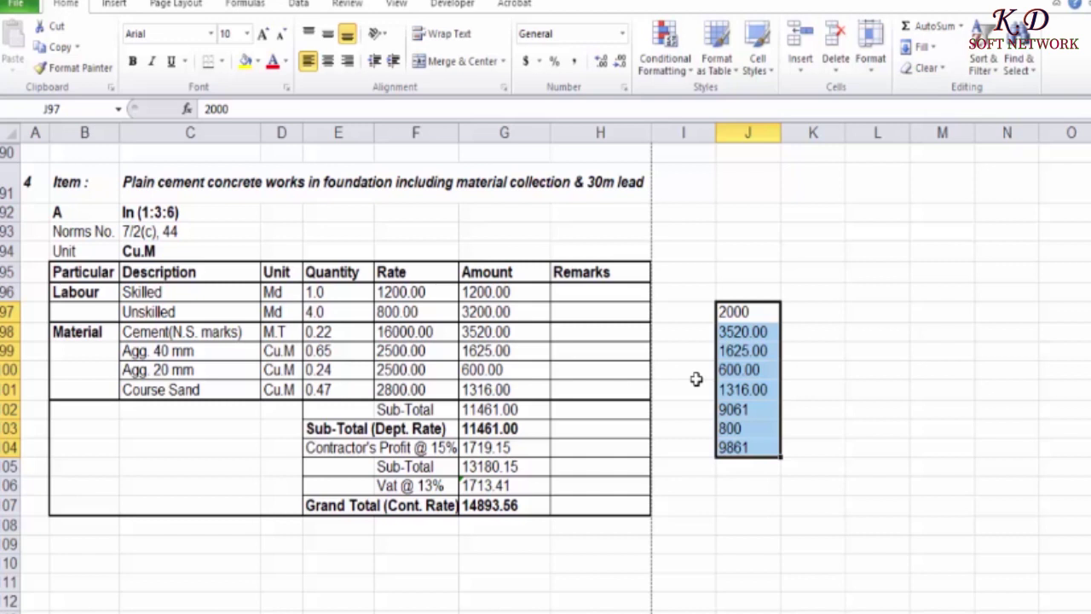
{"action": "key", "text": "Delete"}
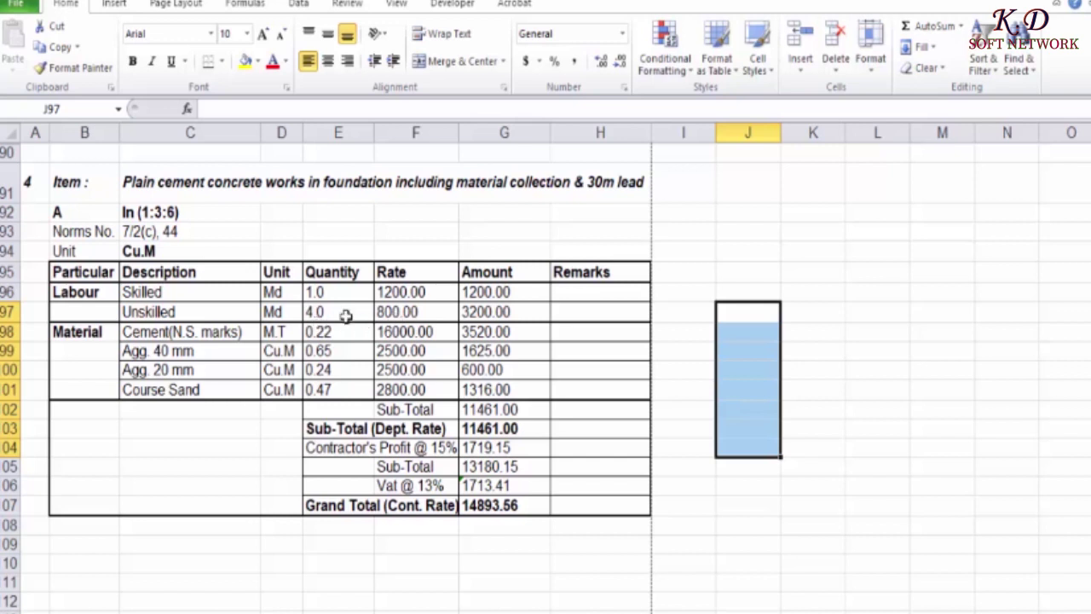
- Scroll down to item 4's part B (1:2:4) table with its rates still empty
{"action": "scroll", "coordinate": [486, 268], "scroll_direction": "down", "scroll_amount": 3}
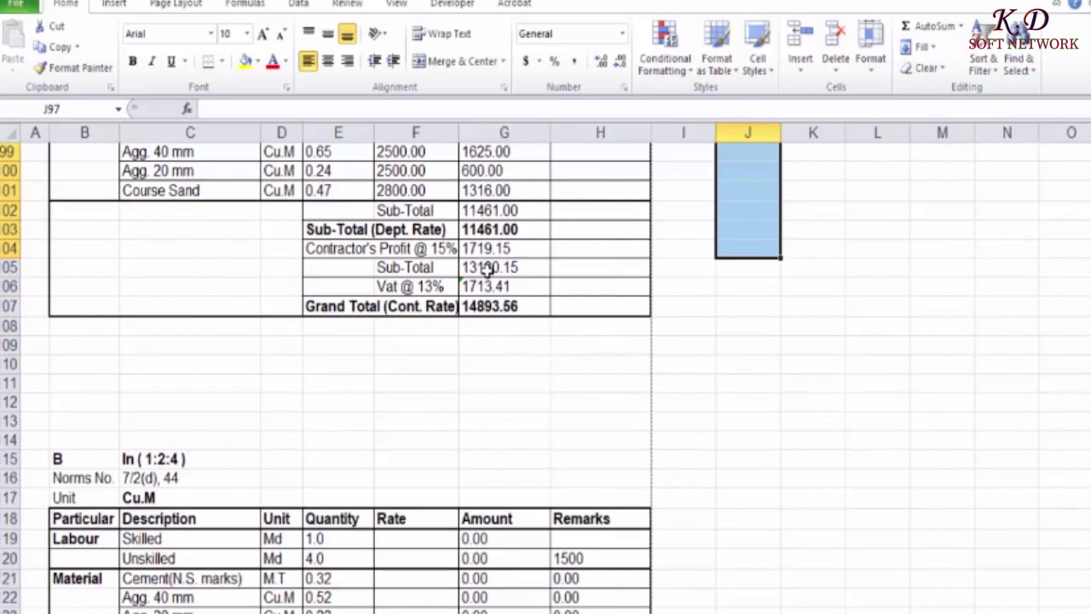
{"action": "scroll", "coordinate": [481, 281], "scroll_direction": "down", "scroll_amount": 4}
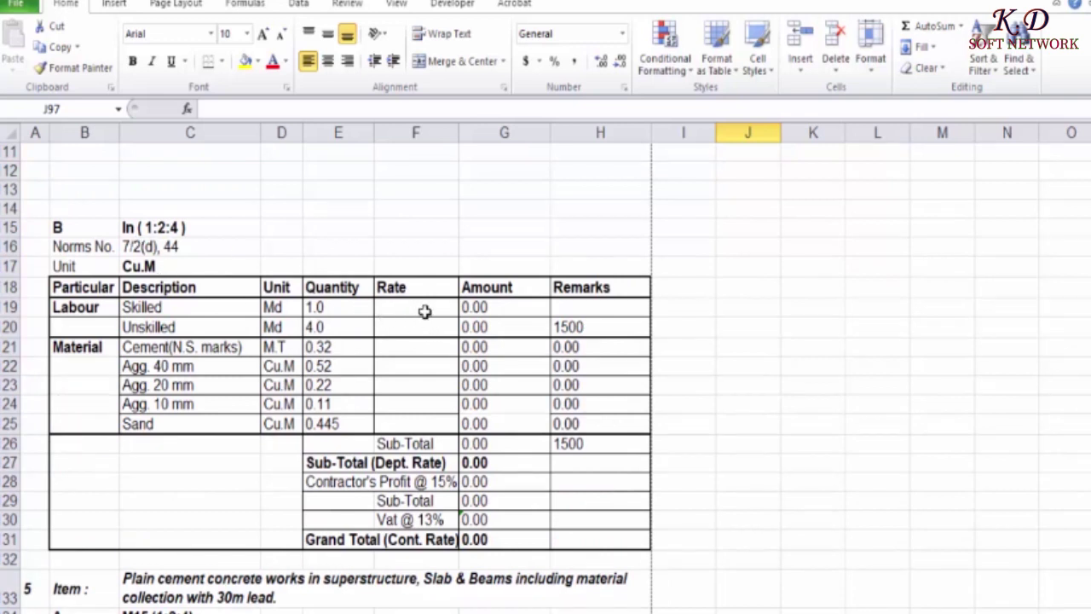
- Enter item B rates of 1200 Skilled, 800 Unskilled labour and 16000 for cement
{"action": "left_click", "coordinate": [410, 311]}
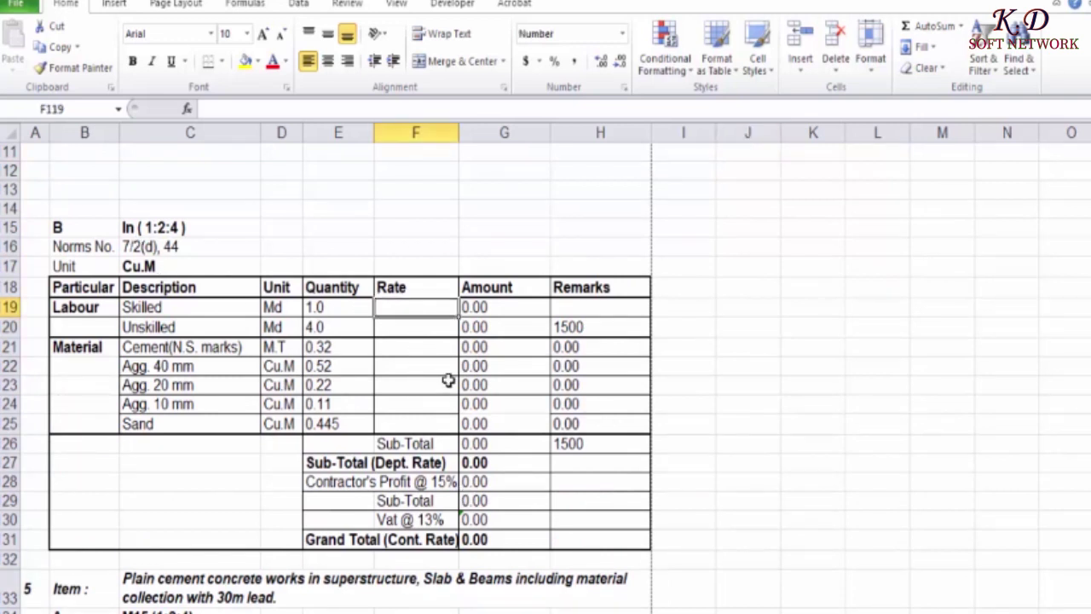
{"action": "type", "text": "1200"}
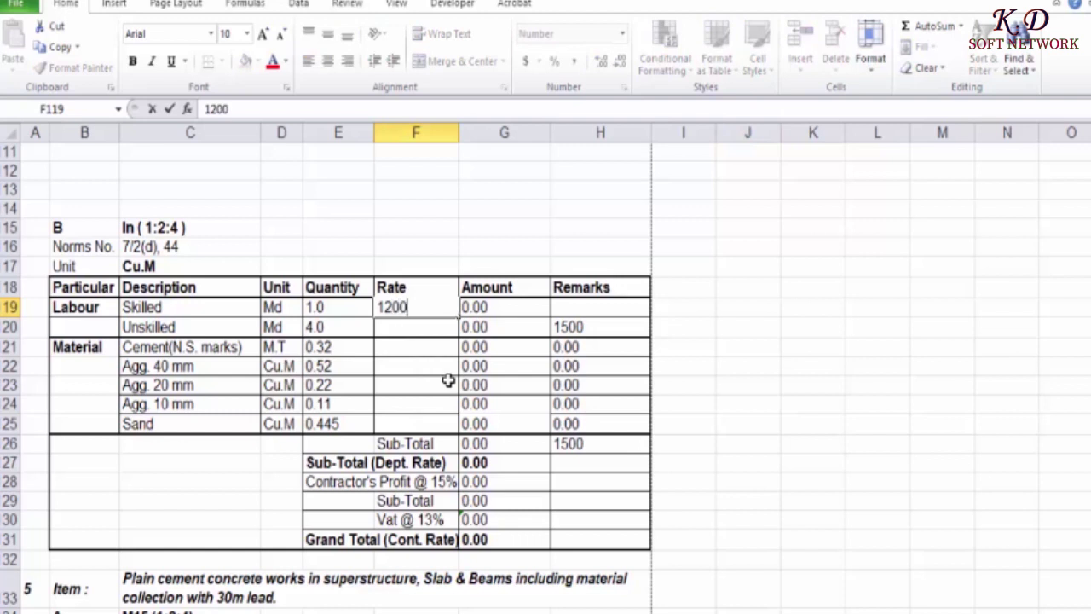
{"action": "key", "text": "Return"}
{"action": "type", "text": "800"}
{"action": "key", "text": "Return"}
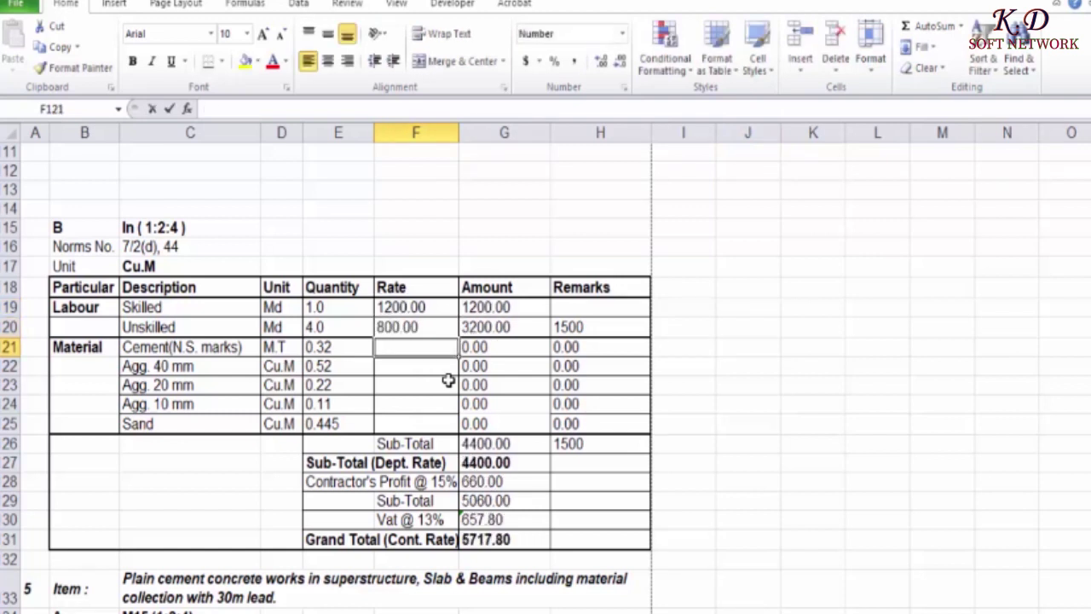
{"action": "type", "text": "16000"}
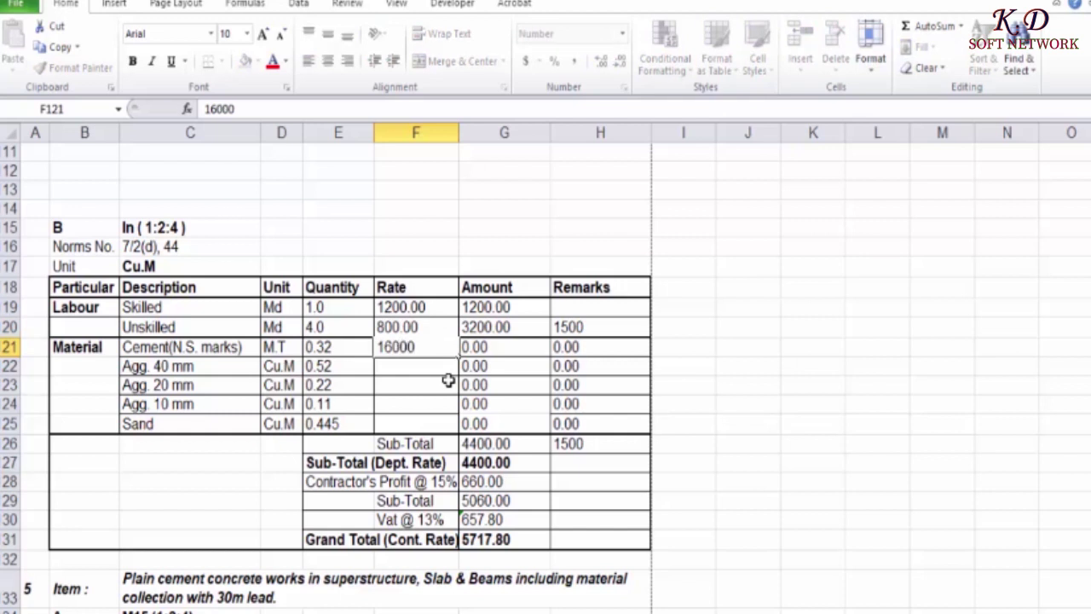
{"action": "key", "text": "Return"}
{"action": "left_click", "coordinate": [345, 348]}
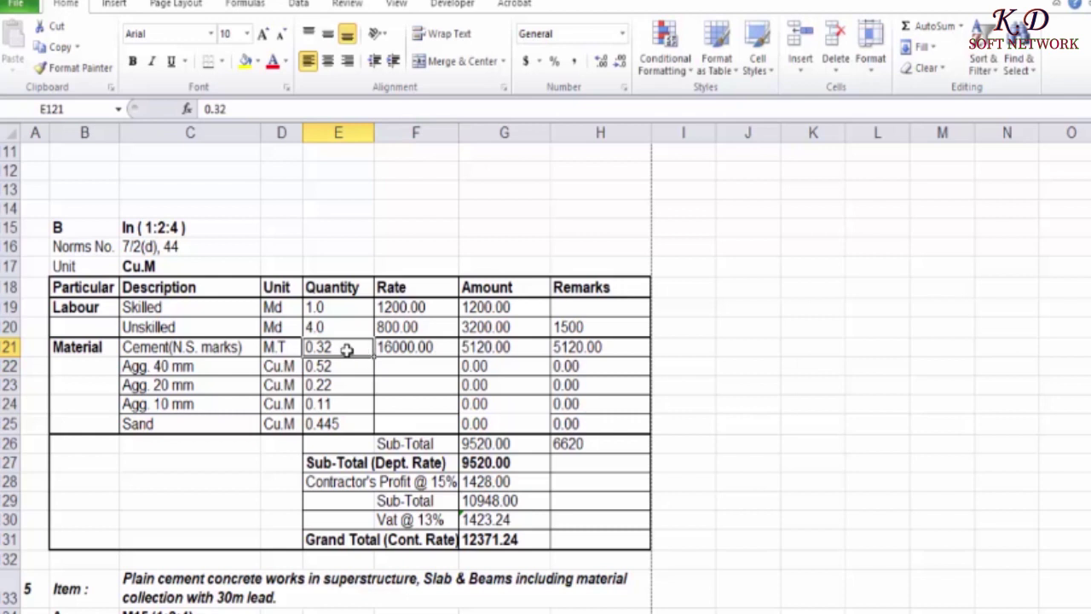
{"action": "scroll", "coordinate": [376, 358], "scroll_direction": "up", "scroll_amount": 5}
{"action": "scroll", "coordinate": [380, 367], "scroll_direction": "up", "scroll_amount": 2}
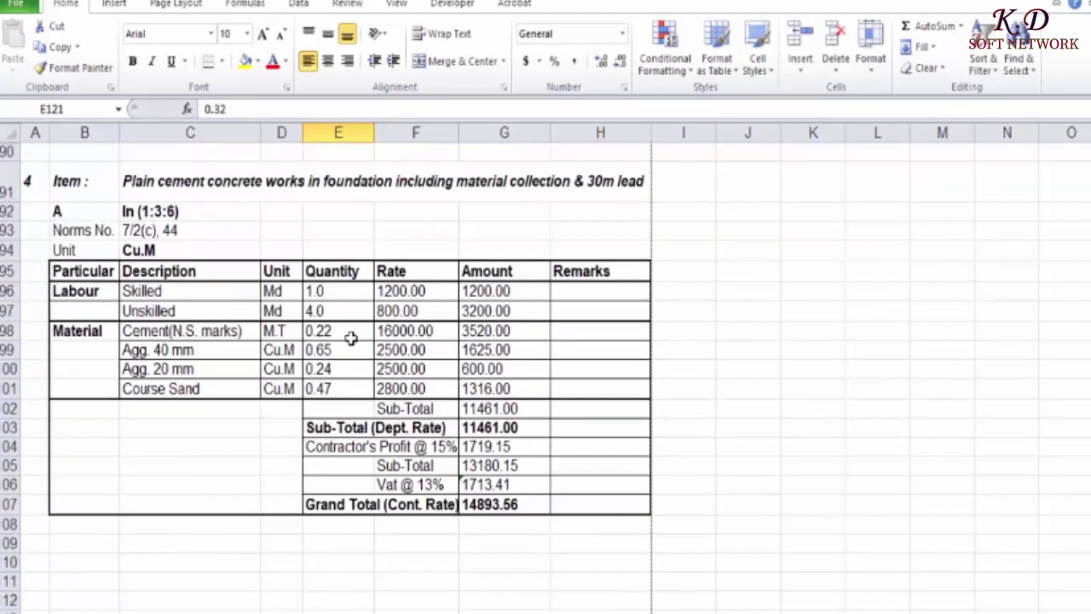
{"action": "scroll", "coordinate": [358, 358], "scroll_direction": "down", "scroll_amount": 3}
{"action": "scroll", "coordinate": [370, 395], "scroll_direction": "down", "scroll_amount": 3}
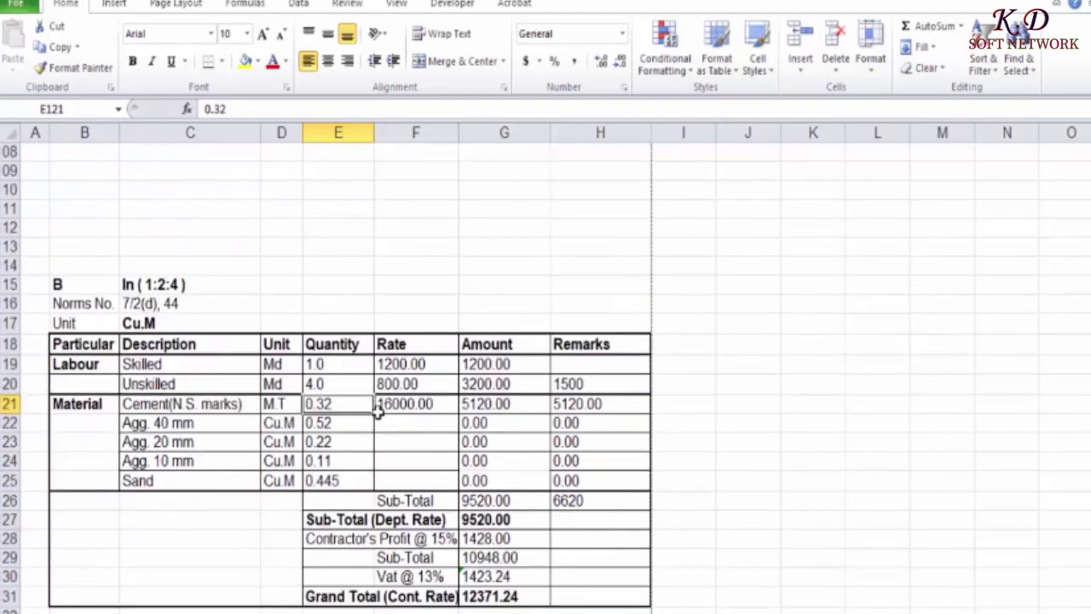
- Enter 2500 for both 40 mm and 20 mm aggregates, correcting a mistyped 250
{"action": "left_click", "coordinate": [428, 428]}
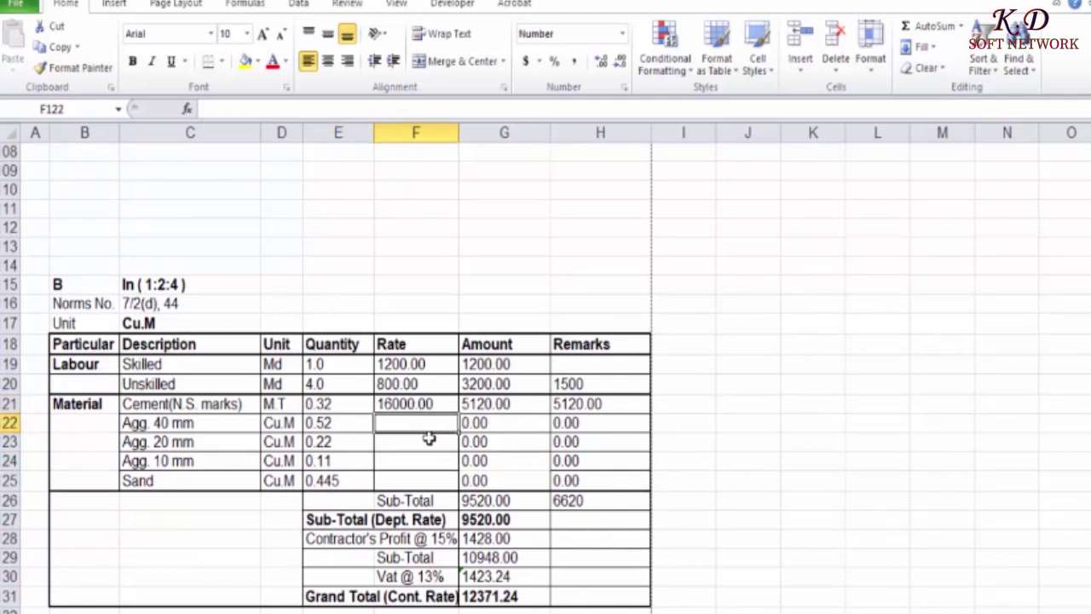
{"action": "type", "text": "2500"}
{"action": "key", "text": "Return"}
{"action": "type", "text": "250"}
{"action": "key", "text": "Return"}
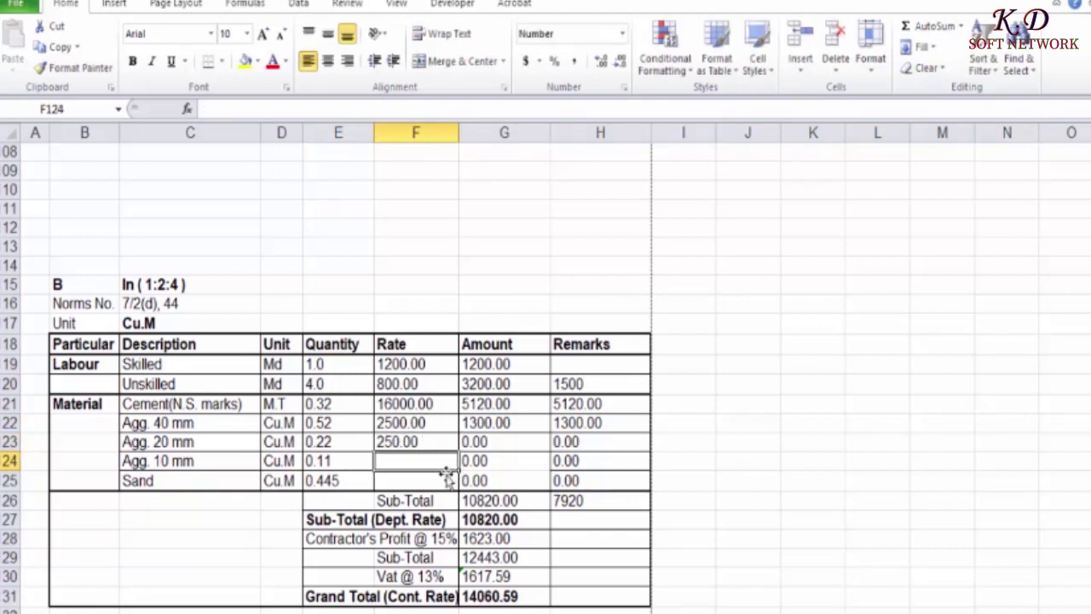
{"action": "left_click", "coordinate": [395, 444]}
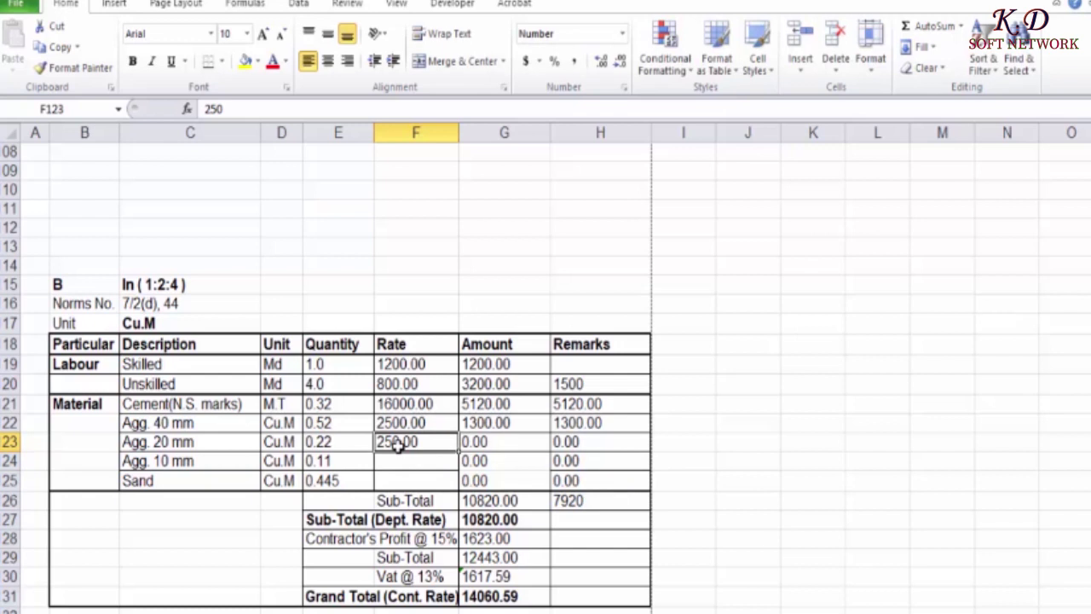
{"action": "double_click", "coordinate": [397, 445]}
{"action": "type", "text": "0"}
{"action": "key", "text": "Return"}
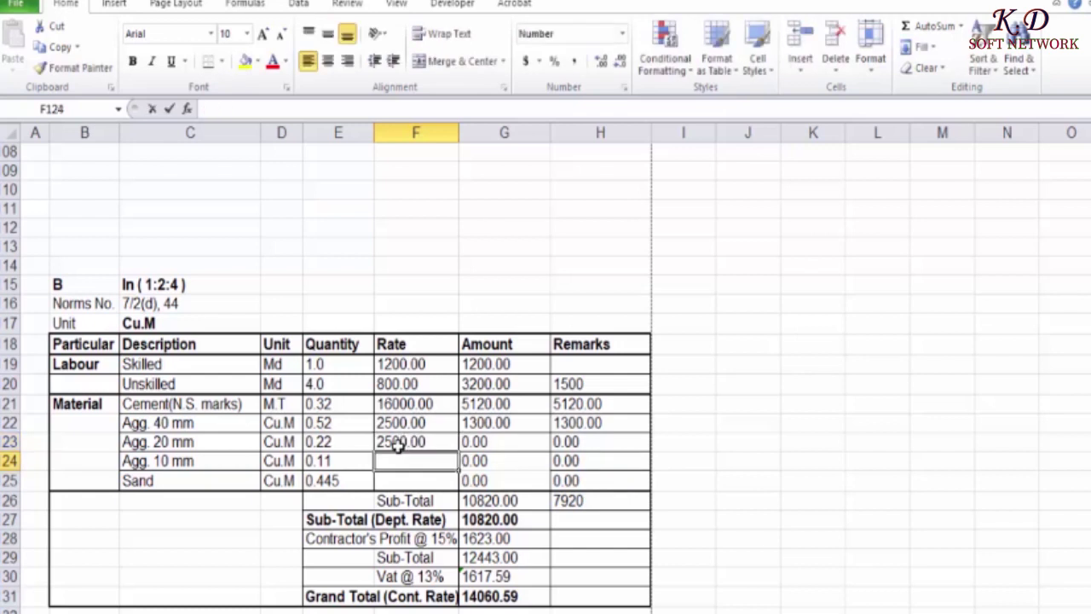
- Enter 2200 for 10 mm aggregate and 2800 for sand
{"action": "type", "text": "2200"}
{"action": "key", "text": "Return"}
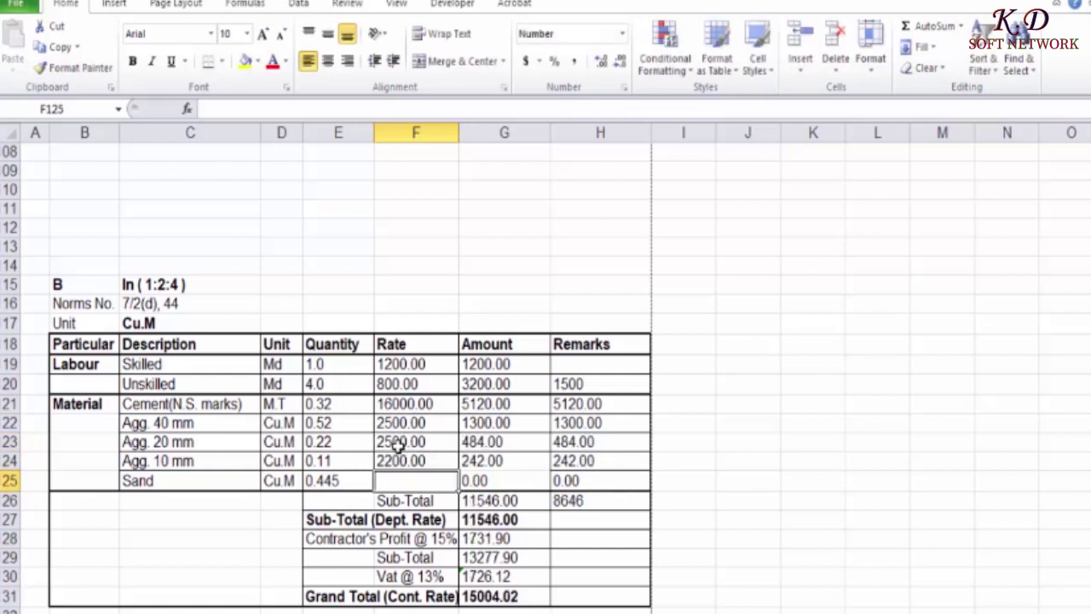
{"action": "type", "text": "2800"}
{"action": "key", "text": "Return"}
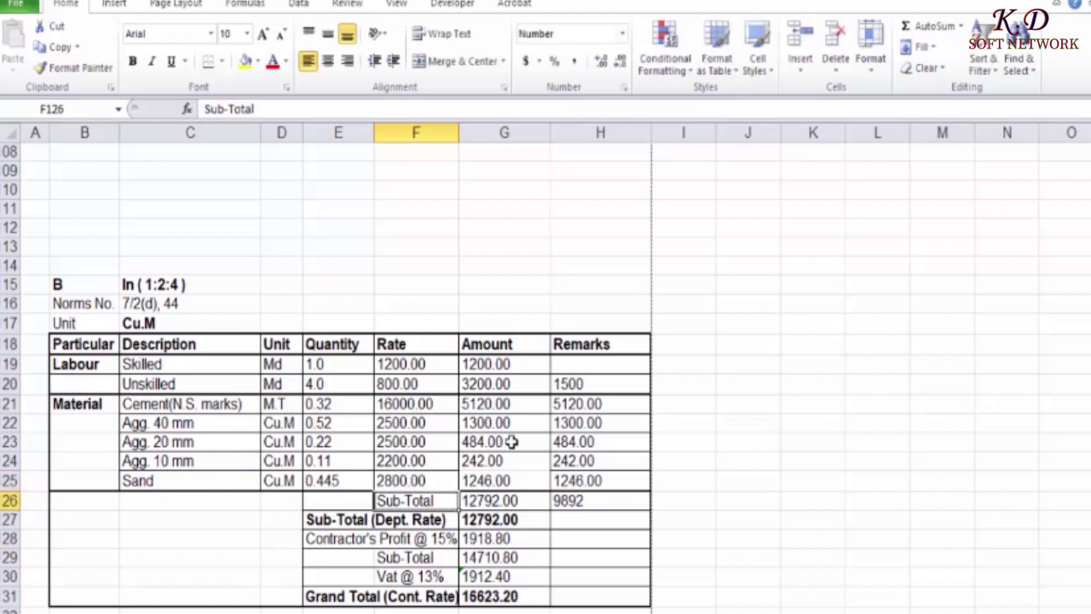
- Change the H20 unskilled labour remark from 1500 to 2000 and verify the 10392 remarks sub-total
{"action": "left_click", "coordinate": [590, 389]}
{"action": "left_click", "coordinate": [581, 423]}
{"action": "left_click", "coordinate": [589, 385]}
{"action": "double_click", "coordinate": [590, 385]}
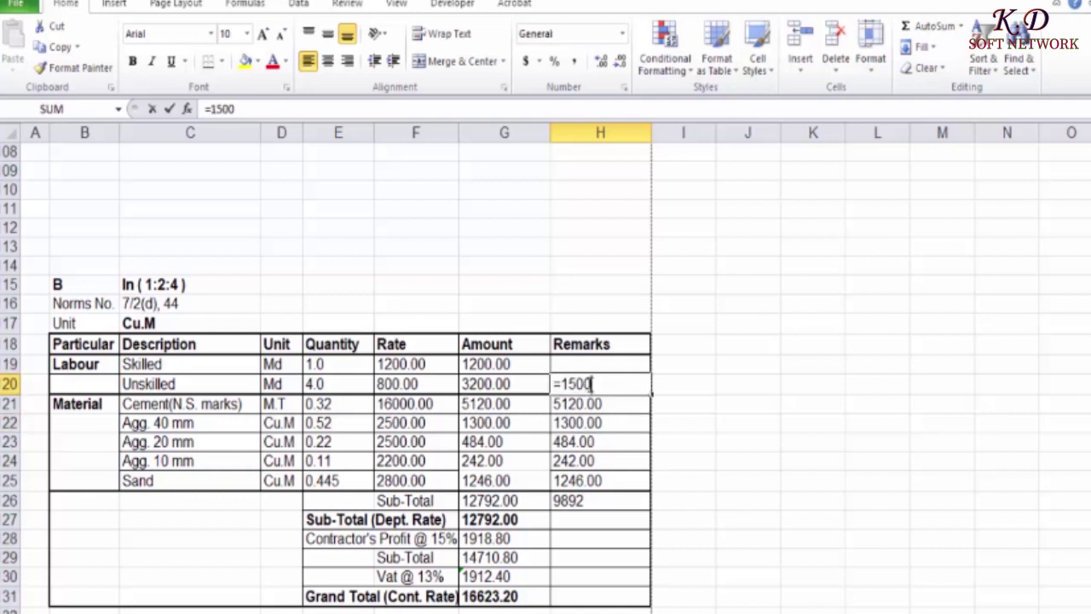
{"action": "left_click_drag", "start_coordinate": [574, 384], "coordinate": [591, 384]}
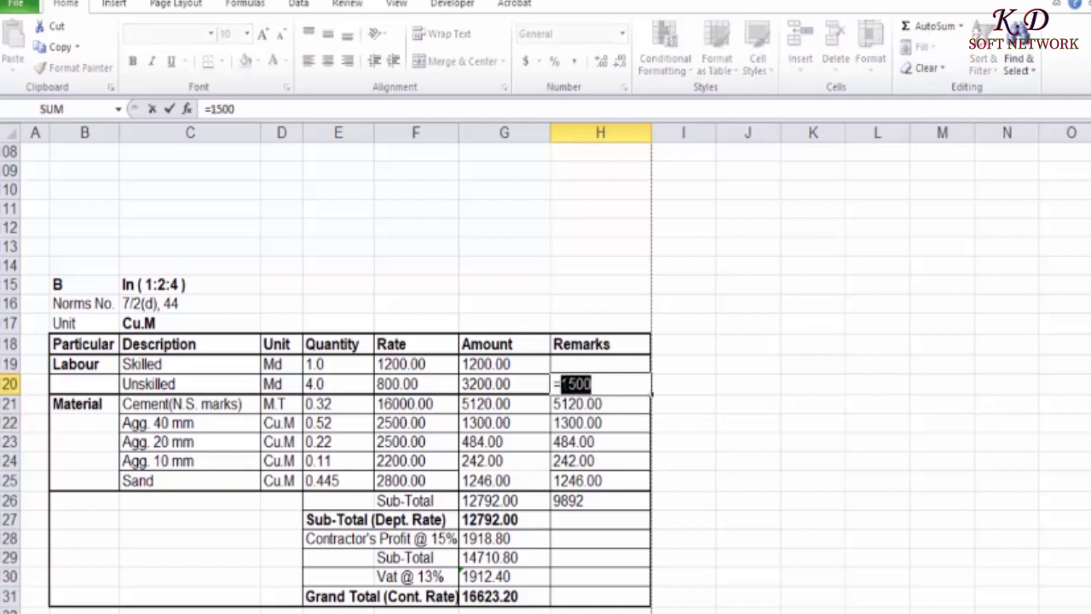
{"action": "type", "text": "2000"}
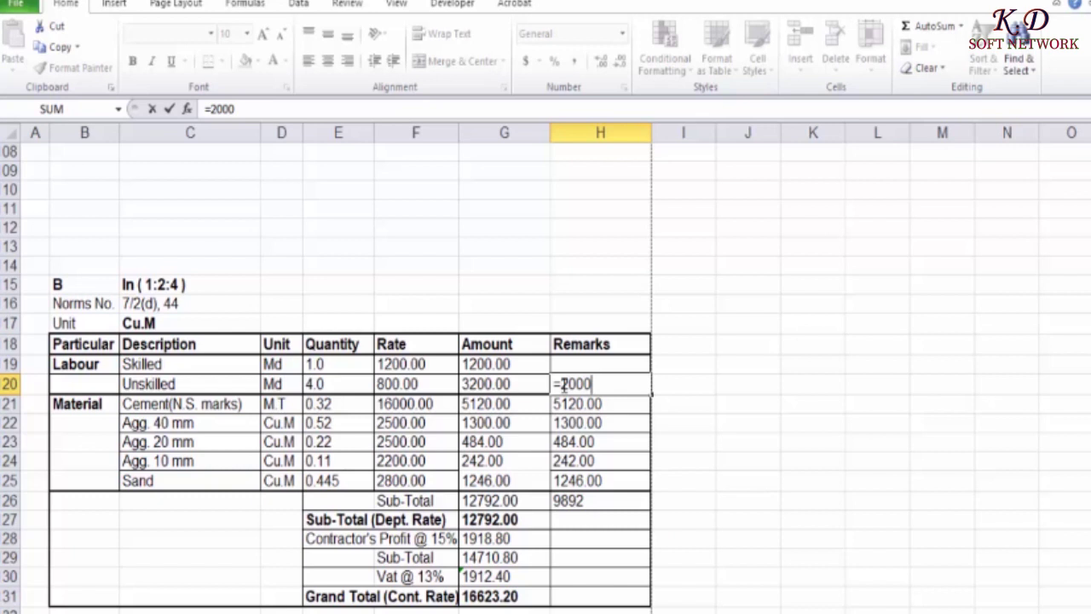
{"action": "key", "text": "Return"}
{"action": "left_click", "coordinate": [583, 502]}
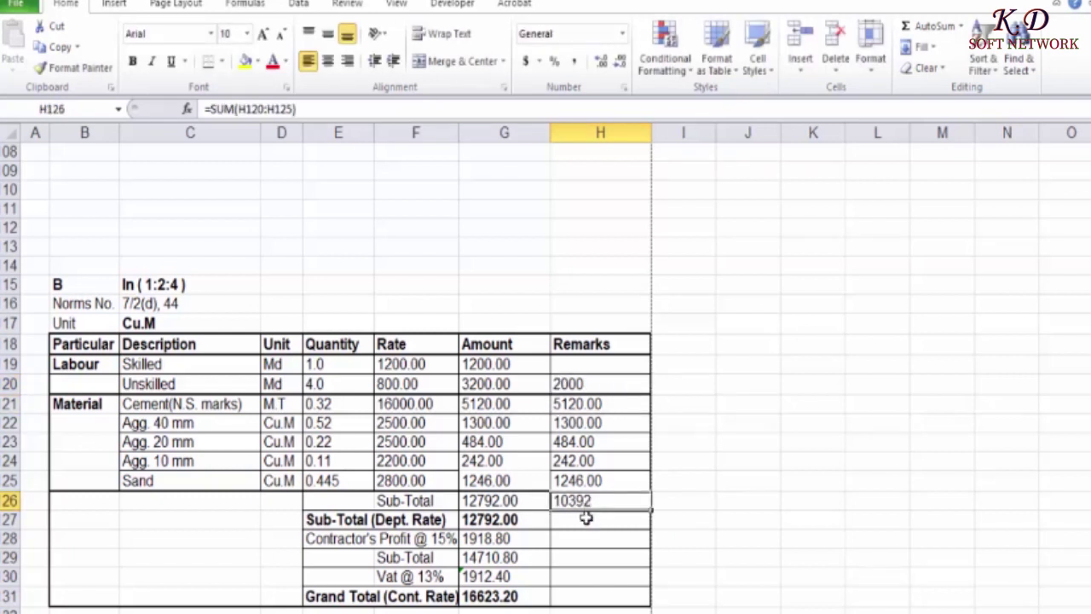
{"action": "left_click", "coordinate": [585, 521]}
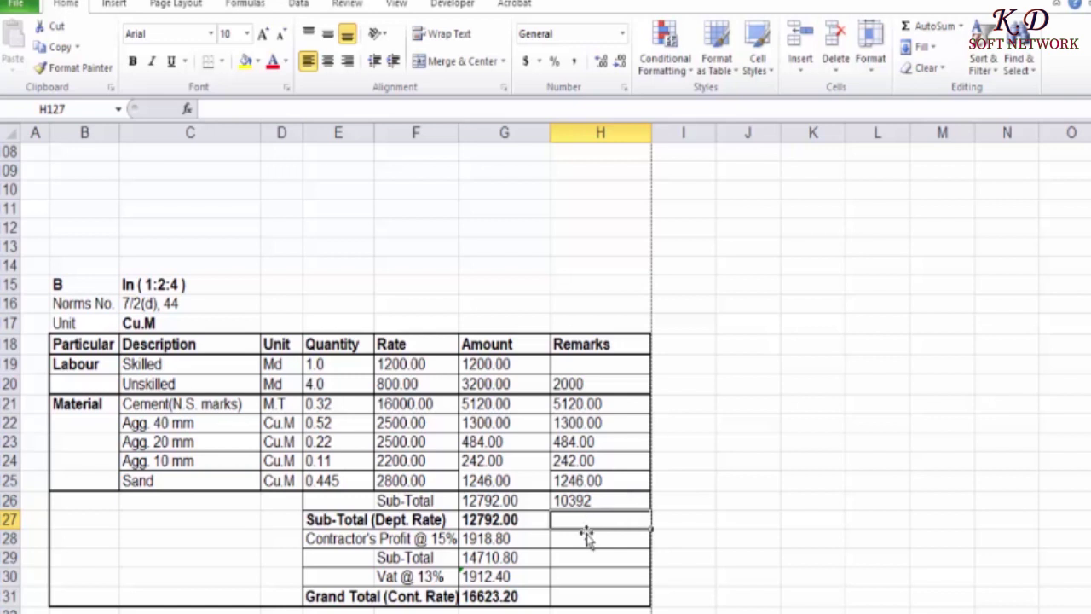
{"action": "left_click", "coordinate": [582, 502]}
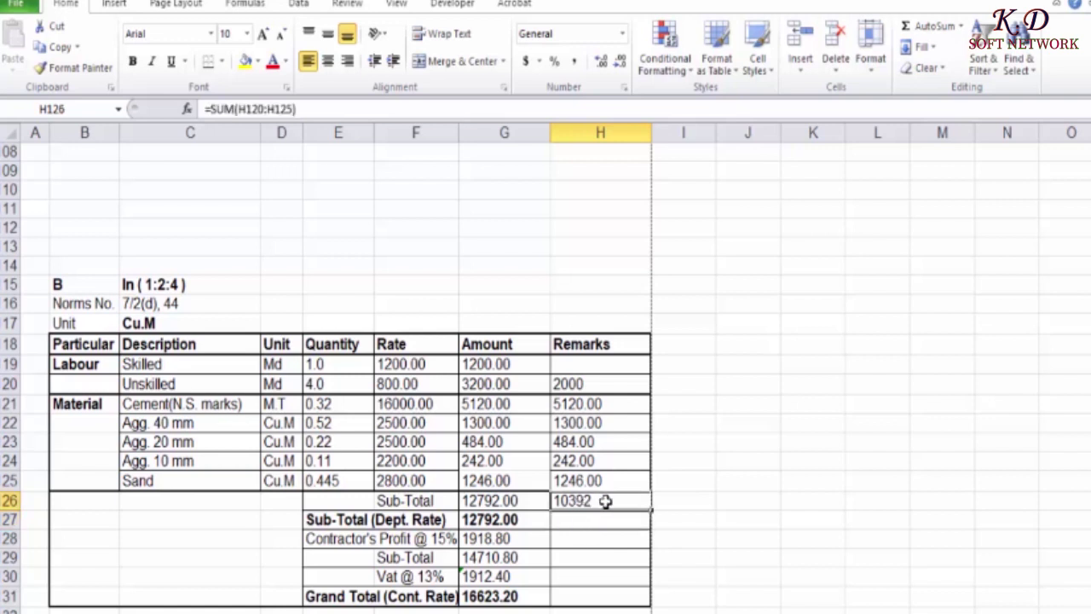
{"action": "left_click", "coordinate": [590, 521]}
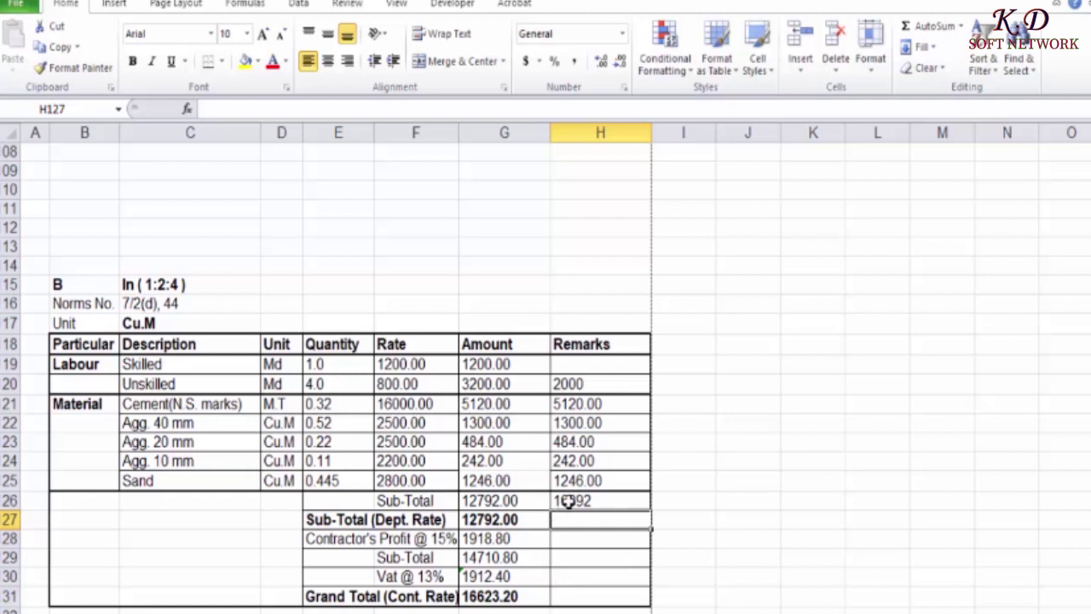
- Scroll to item 5's M15 (1:2:4) table and select its skilled labour Rate cell
{"action": "scroll", "coordinate": [569, 500], "scroll_direction": "down", "scroll_amount": 2}
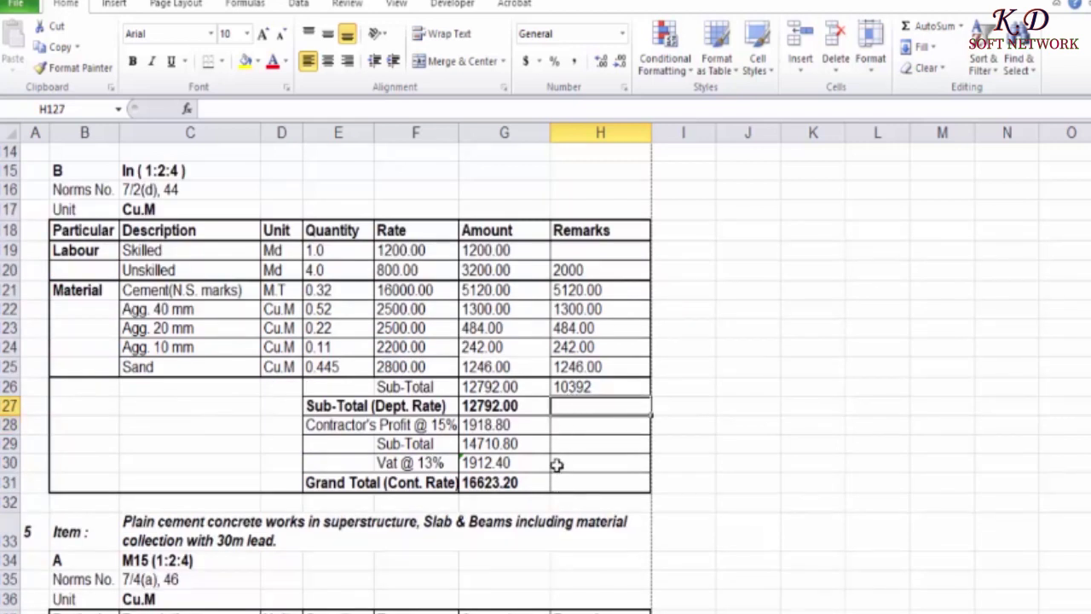
{"action": "scroll", "coordinate": [556, 464], "scroll_direction": "down", "scroll_amount": 3}
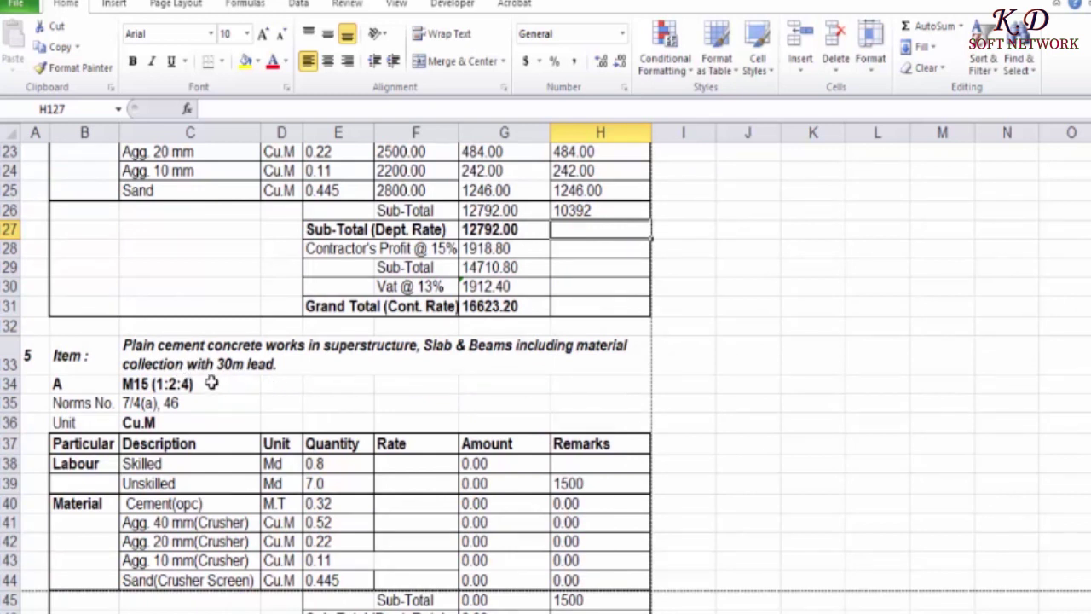
{"action": "scroll", "coordinate": [459, 287], "scroll_direction": "up", "scroll_amount": 1}
{"action": "scroll", "coordinate": [341, 239], "scroll_direction": "up", "scroll_amount": 1}
{"action": "scroll", "coordinate": [224, 292], "scroll_direction": "up", "scroll_amount": 3}
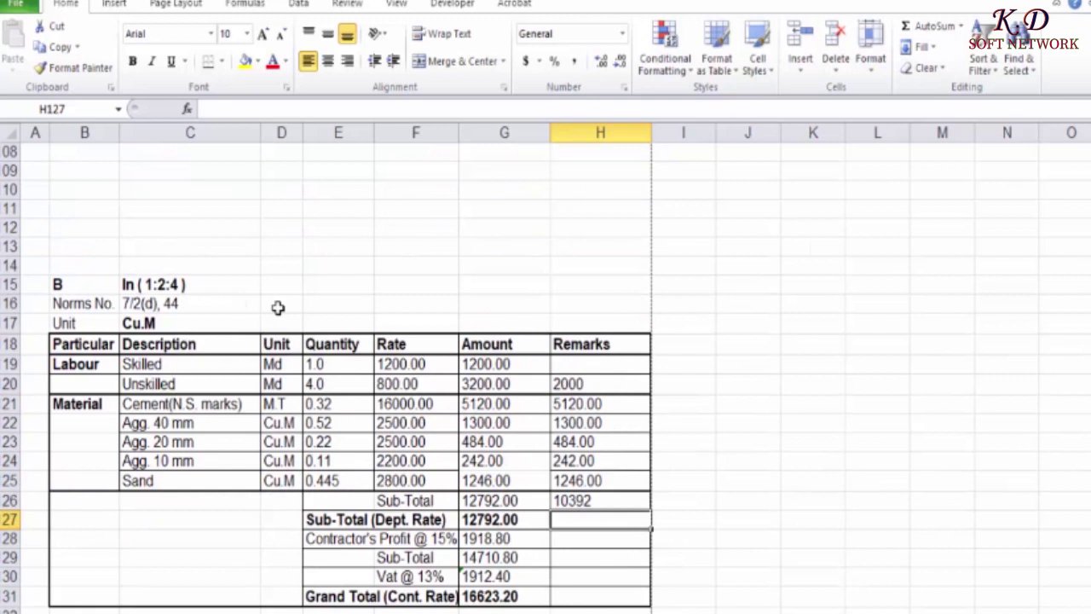
{"action": "scroll", "coordinate": [389, 353], "scroll_direction": "down", "scroll_amount": 4}
{"action": "scroll", "coordinate": [366, 409], "scroll_direction": "down", "scroll_amount": 2}
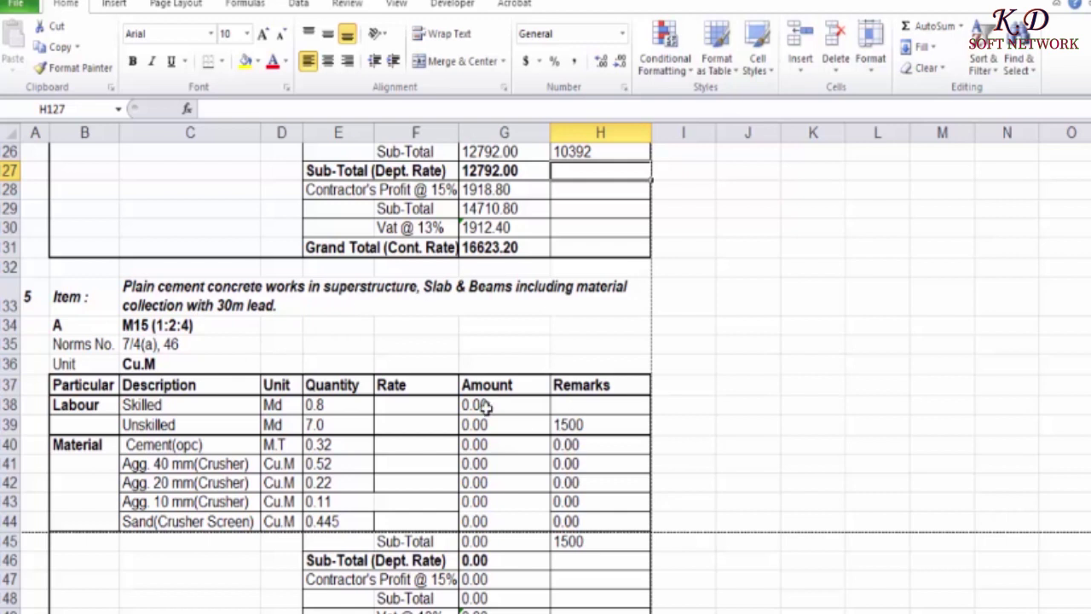
{"action": "scroll", "coordinate": [414, 370], "scroll_direction": "down", "scroll_amount": 2}
{"action": "scroll", "coordinate": [414, 370], "scroll_direction": "up", "scroll_amount": 1}
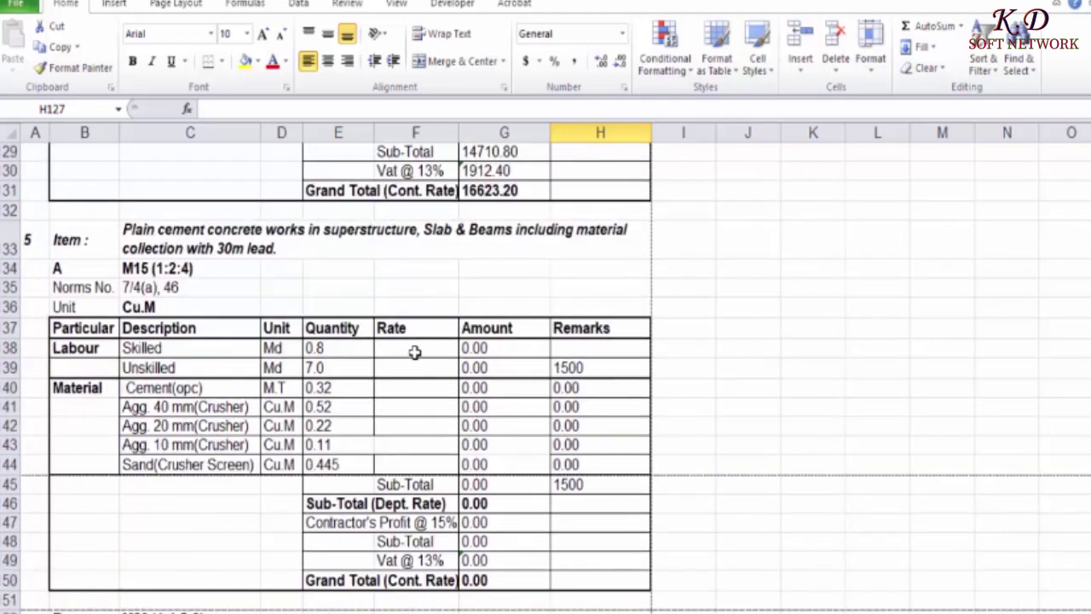
{"action": "left_click", "coordinate": [415, 349]}
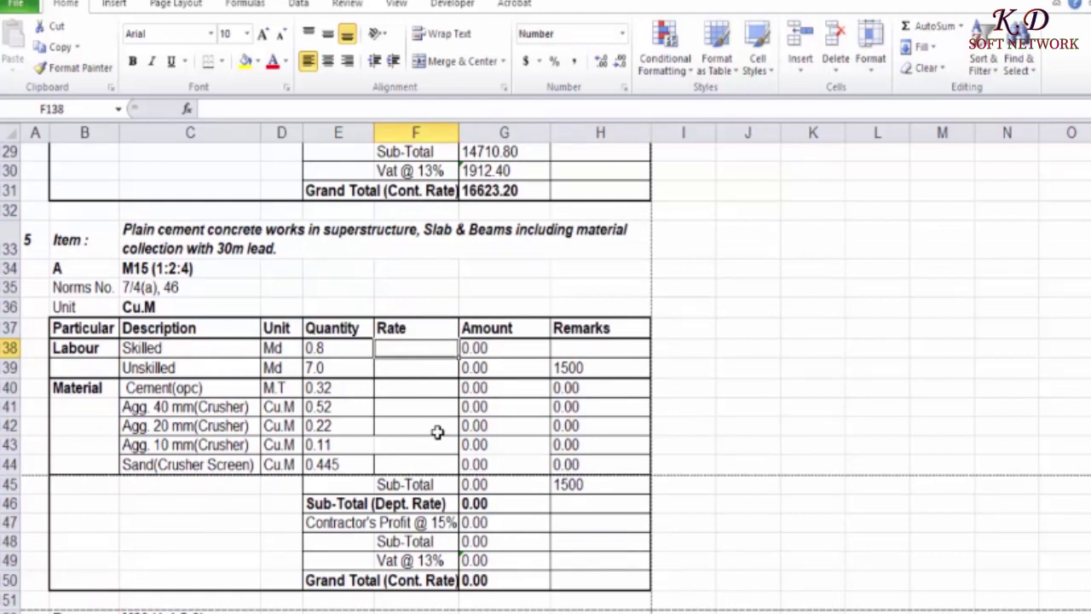
- Enter labour rates of 1200 for skilled and 800 for unskilled
{"action": "type", "text": "1200"}
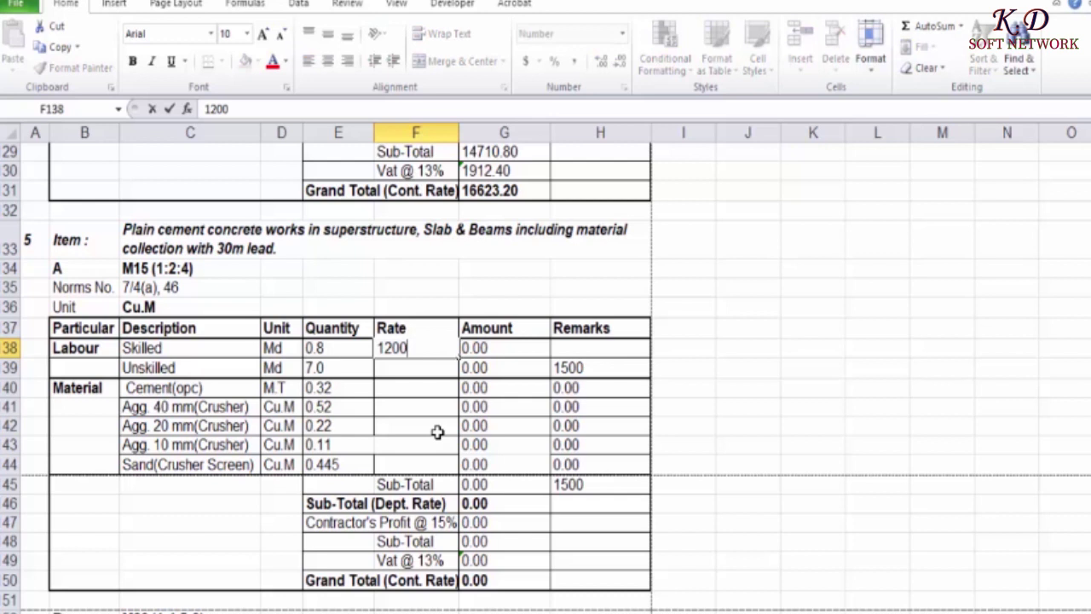
{"action": "key", "text": "Return"}
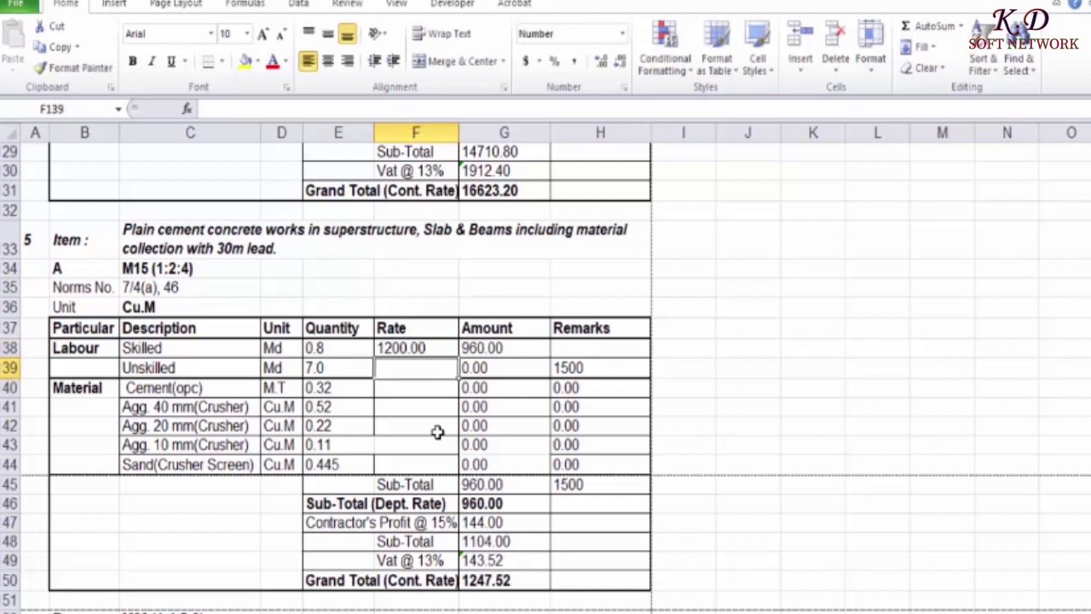
{"action": "type", "text": "800"}
{"action": "key", "text": "Return"}
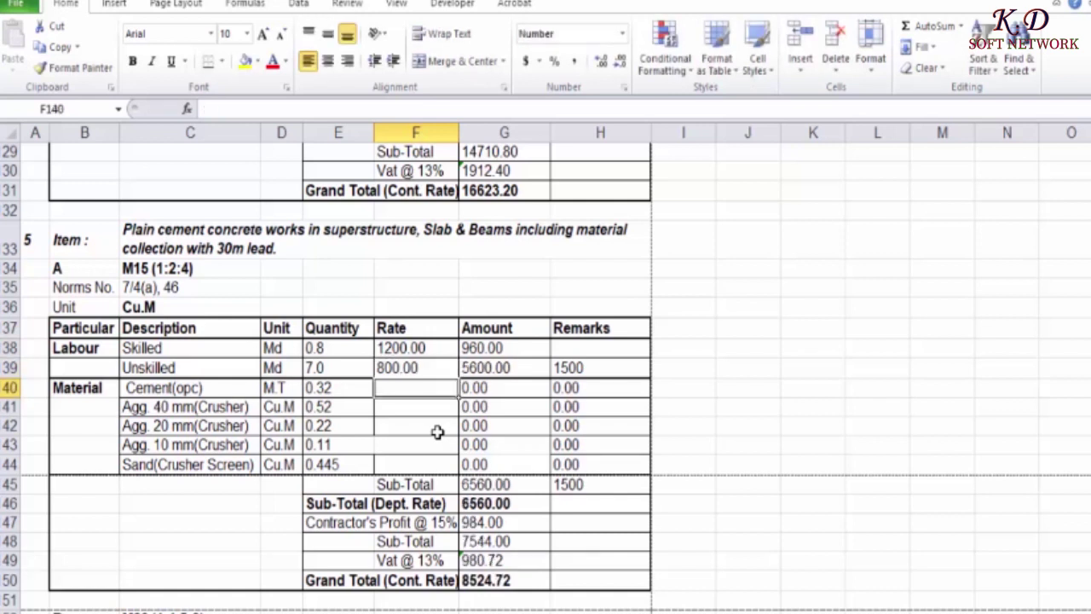
- Enter material rates: cement 16000, 40 mm and 20 mm aggregate 2500, 10 mm aggregate 2200, sand 2800
{"action": "type", "text": "16000"}
{"action": "key", "text": "Return"}
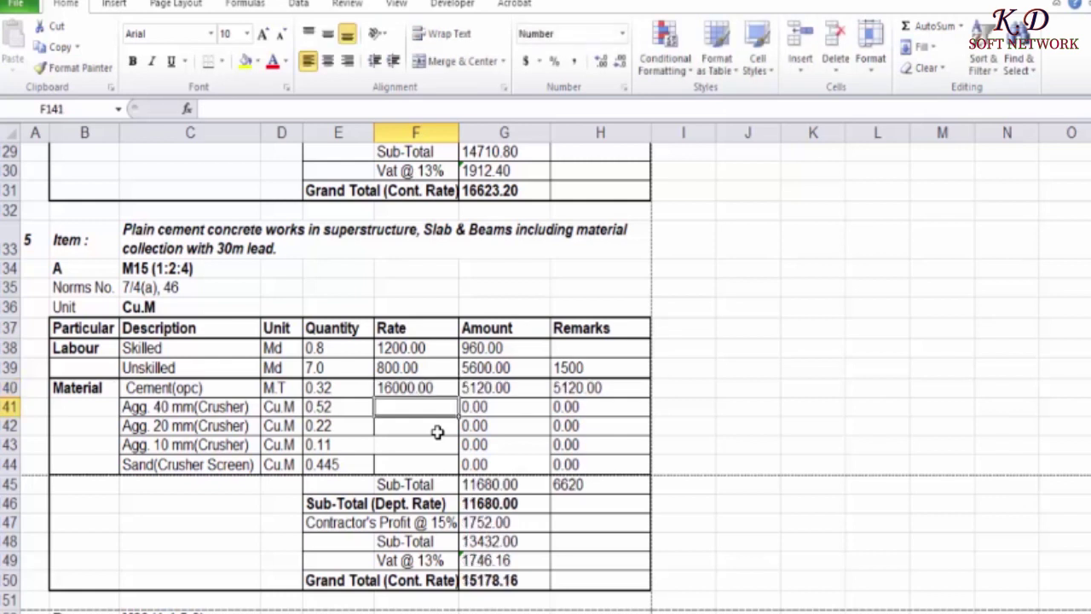
{"action": "type", "text": "2500"}
{"action": "key", "text": "Return"}
{"action": "type", "text": "2500"}
{"action": "key", "text": "Return"}
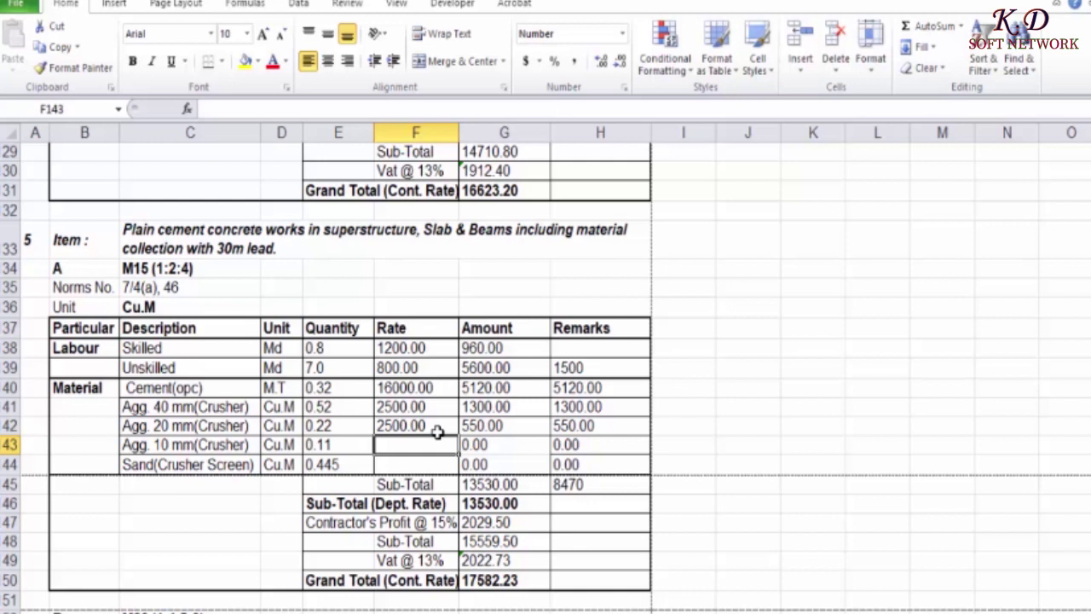
{"action": "type", "text": "2200"}
{"action": "key", "text": "Return"}
{"action": "type", "text": "2800"}
{"action": "key", "text": "Return"}
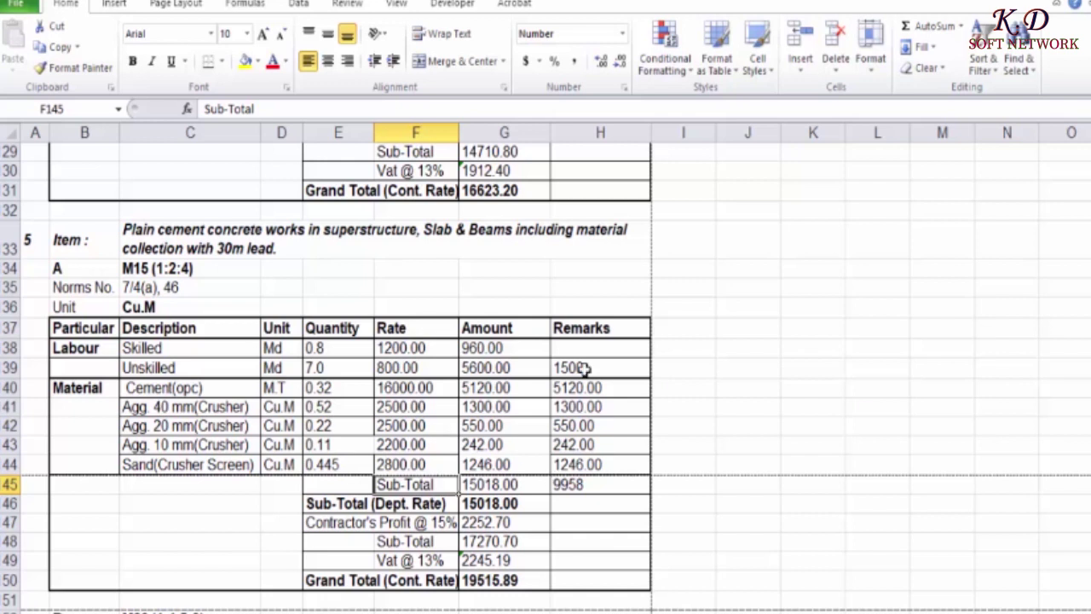
- Set the unskilled labour remark to 2000 and check the remarks sub-total
{"action": "left_click", "coordinate": [585, 367]}
{"action": "type", "text": "200"}
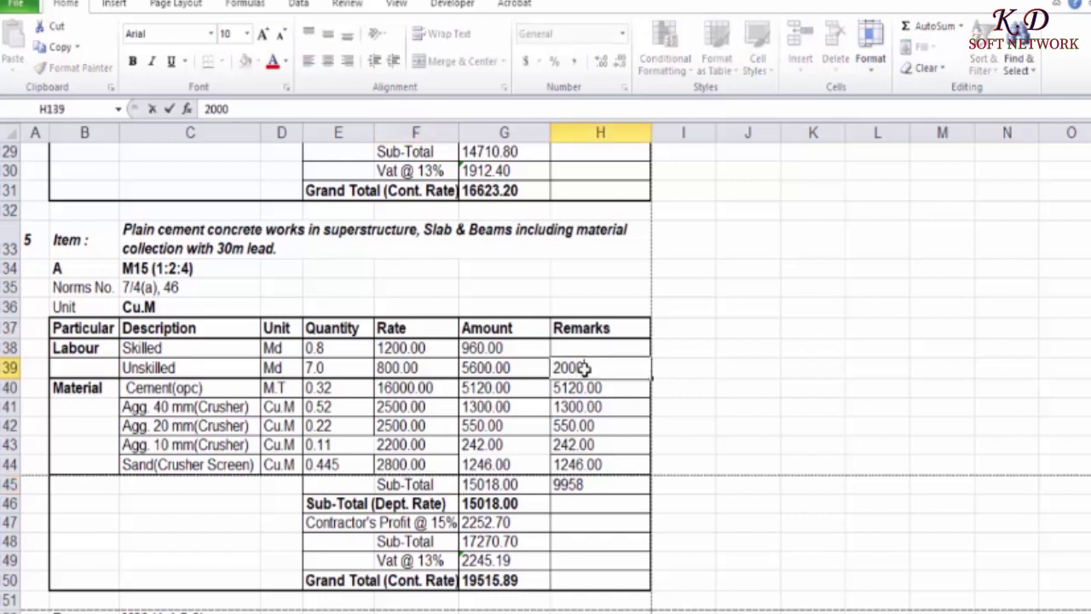
{"action": "type", "text": "0"}
{"action": "key", "text": "Return"}
{"action": "left_click", "coordinate": [578, 484]}
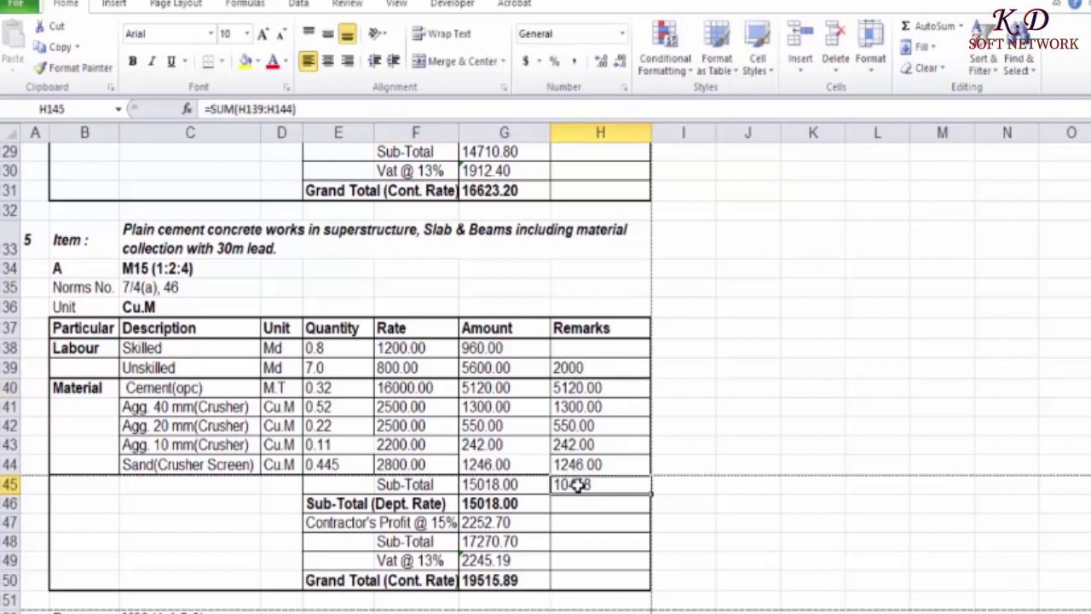
{"action": "scroll", "coordinate": [578, 484], "scroll_direction": "up", "scroll_amount": 2}
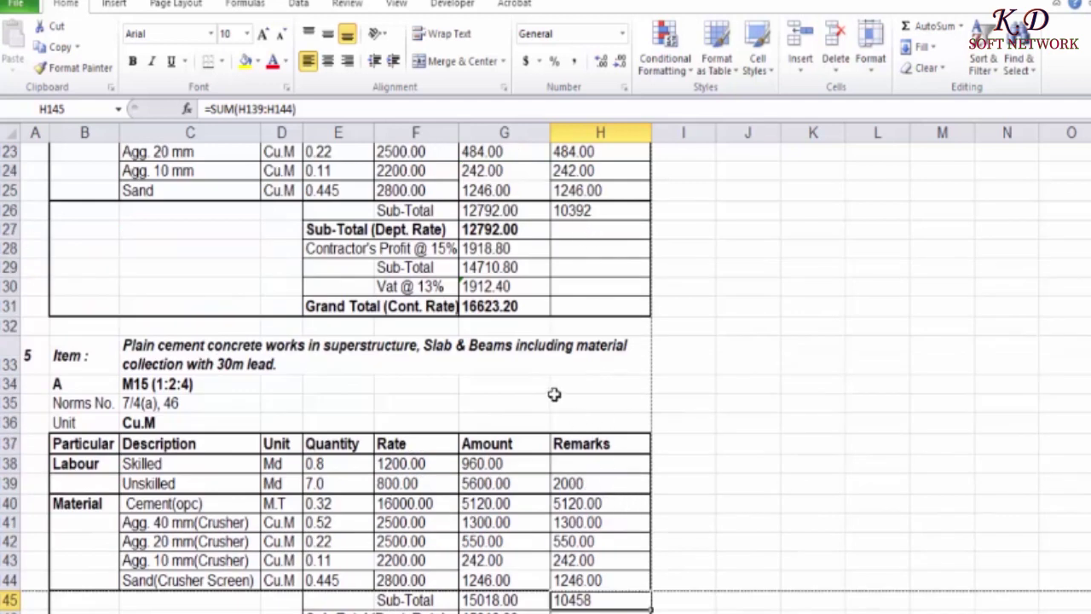
- Select the cell beside Contractor's Profit @ 15% and scroll down to the M20 table
{"action": "scroll", "coordinate": [608, 510], "scroll_direction": "down", "scroll_amount": 2}
{"action": "left_click", "coordinate": [600, 522]}
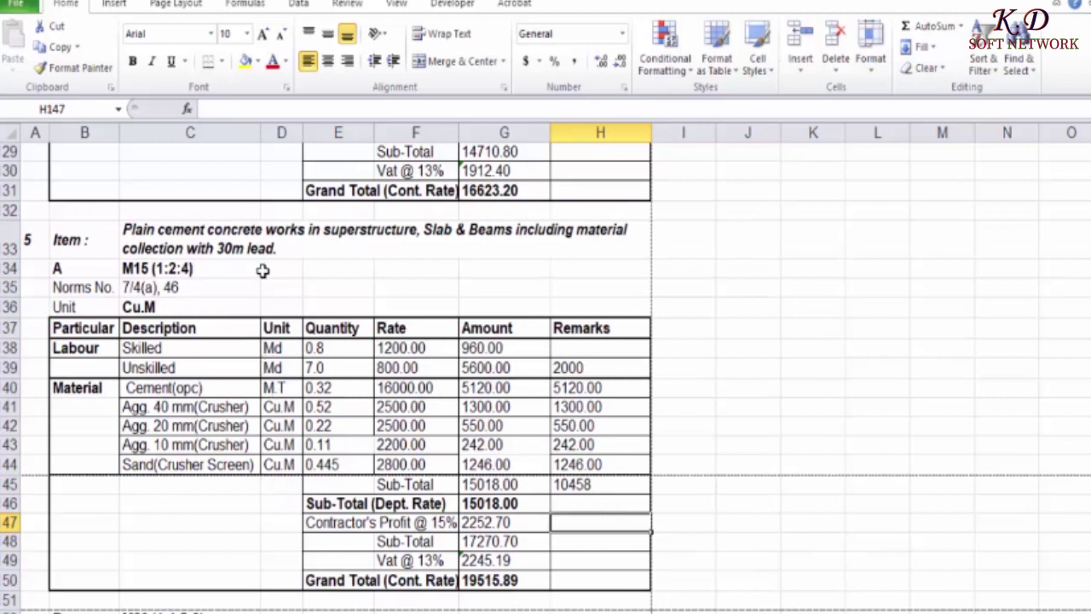
{"action": "scroll", "coordinate": [366, 347], "scroll_direction": "down", "scroll_amount": 1}
{"action": "scroll", "coordinate": [418, 341], "scroll_direction": "down", "scroll_amount": 1}
{"action": "scroll", "coordinate": [443, 341], "scroll_direction": "down", "scroll_amount": 3}
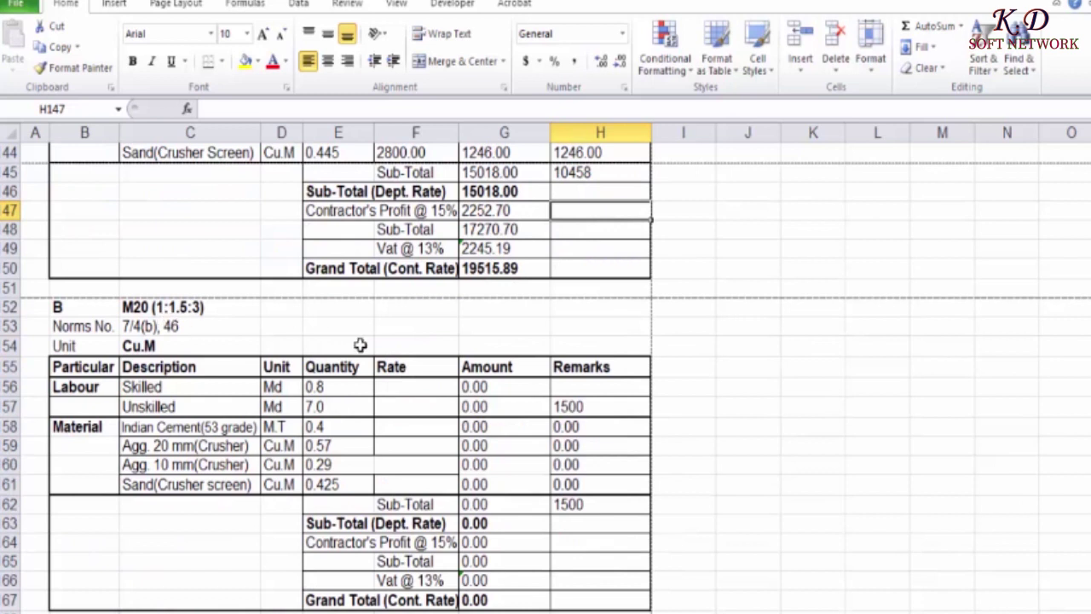
{"action": "scroll", "coordinate": [403, 351], "scroll_direction": "down", "scroll_amount": 1}
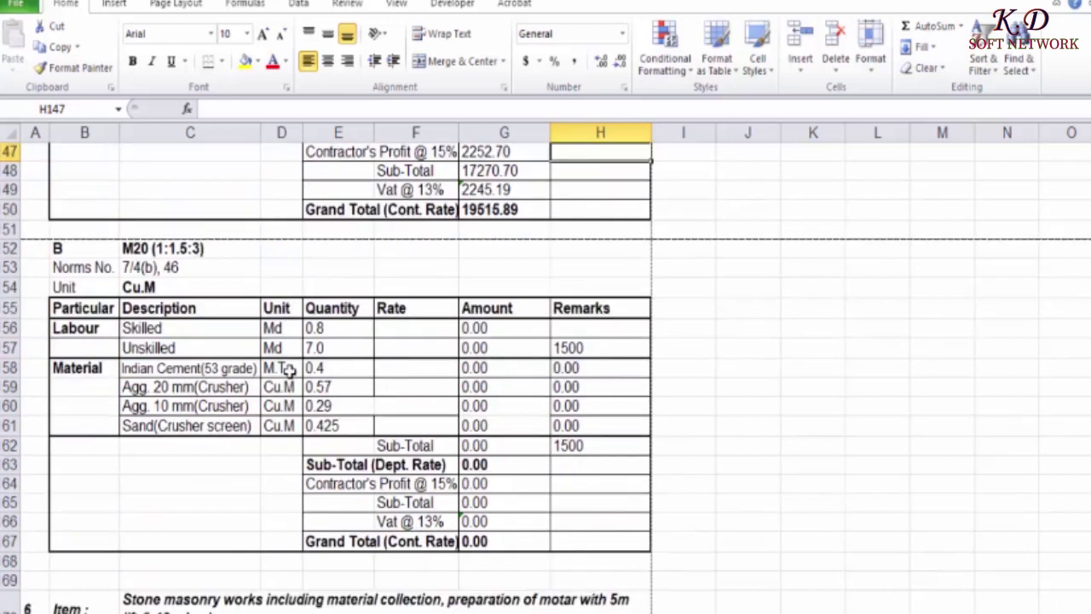
- Select the M20 material quantities and empty Rate cells, then inspect the remarks sub-total formula
{"action": "left_click_drag", "start_coordinate": [336, 369], "coordinate": [341, 425]}
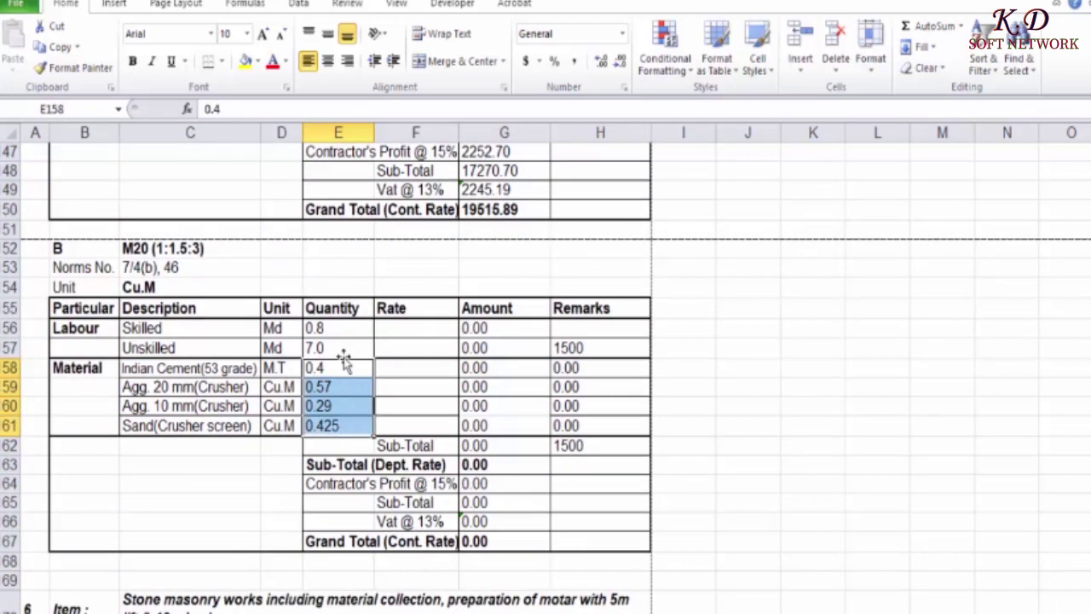
{"action": "mouse_move", "coordinate": [369, 370]}
{"action": "left_mouse_down"}
{"action": "mouse_move", "coordinate": [406, 391]}
{"action": "mouse_move", "coordinate": [360, 371]}
{"action": "mouse_move", "coordinate": [358, 428]}
{"action": "left_mouse_up"}
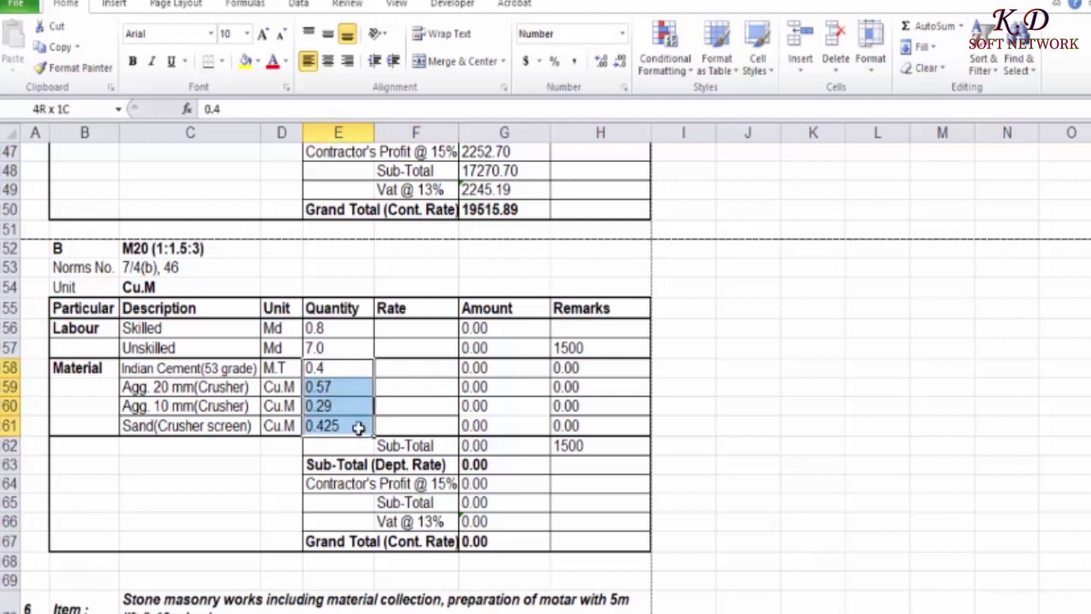
{"action": "left_click", "coordinate": [414, 362]}
{"action": "left_click_drag", "start_coordinate": [413, 323], "coordinate": [419, 426]}
{"action": "left_click", "coordinate": [419, 425]}
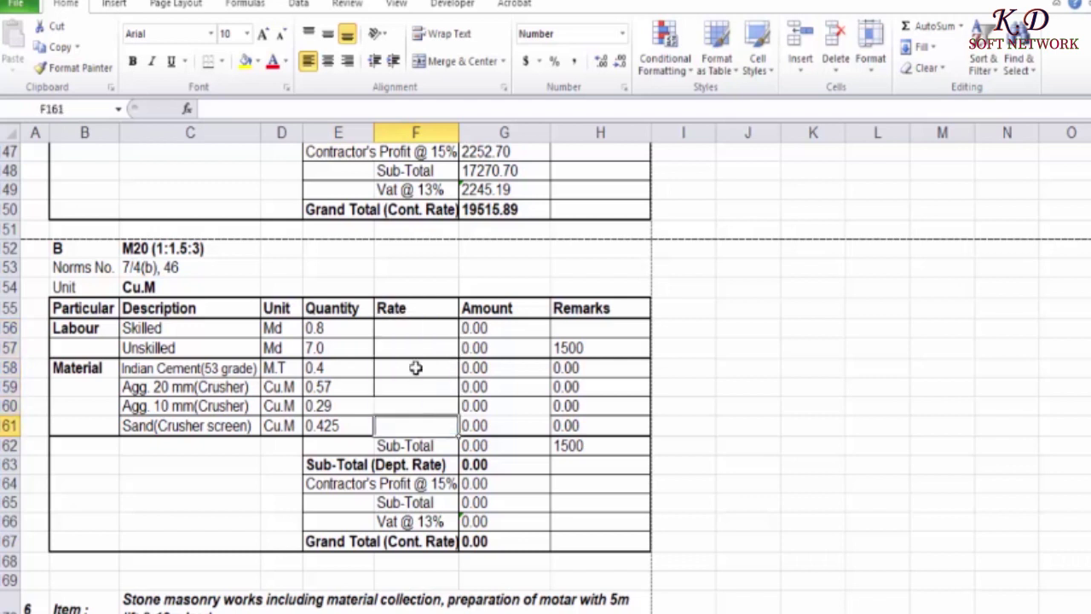
{"action": "left_click_drag", "start_coordinate": [415, 328], "coordinate": [419, 424]}
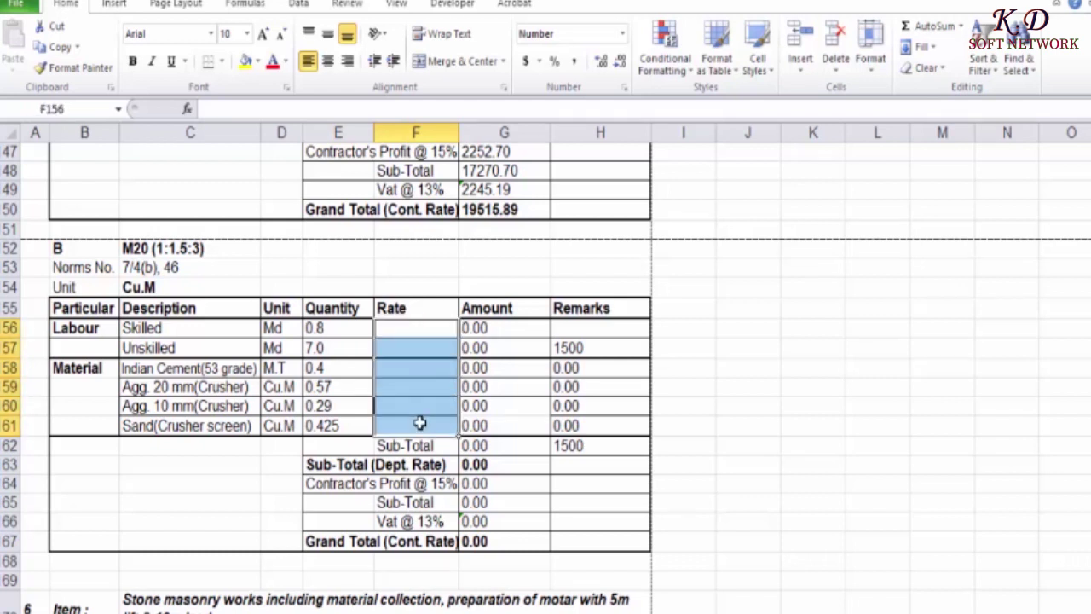
{"action": "left_click", "coordinate": [419, 424]}
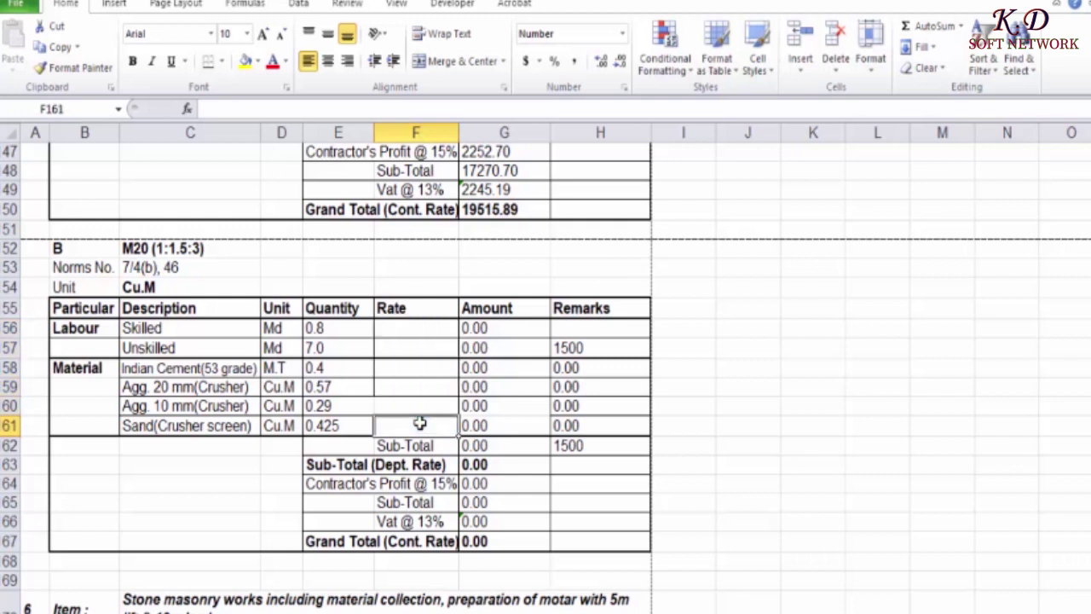
{"action": "left_click", "coordinate": [588, 449]}
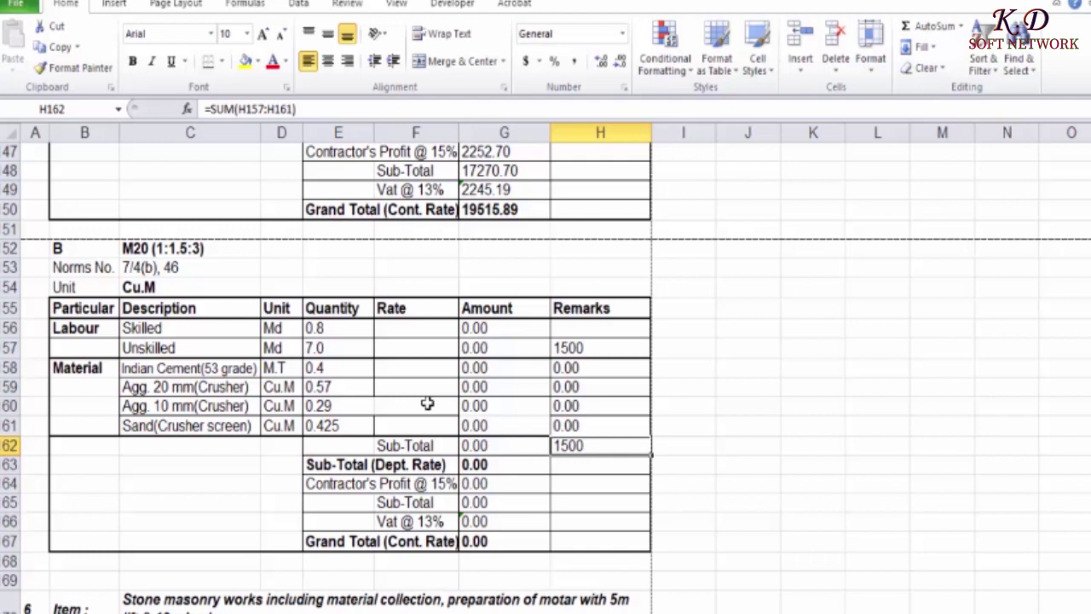
- Scroll to item 6's Random Rubble table and select its Skilled labour Rate cell
{"action": "scroll", "coordinate": [427, 403], "scroll_direction": "down", "scroll_amount": 2}
{"action": "scroll", "coordinate": [427, 403], "scroll_direction": "down", "scroll_amount": 2}
{"action": "scroll", "coordinate": [384, 392], "scroll_direction": "down", "scroll_amount": 2}
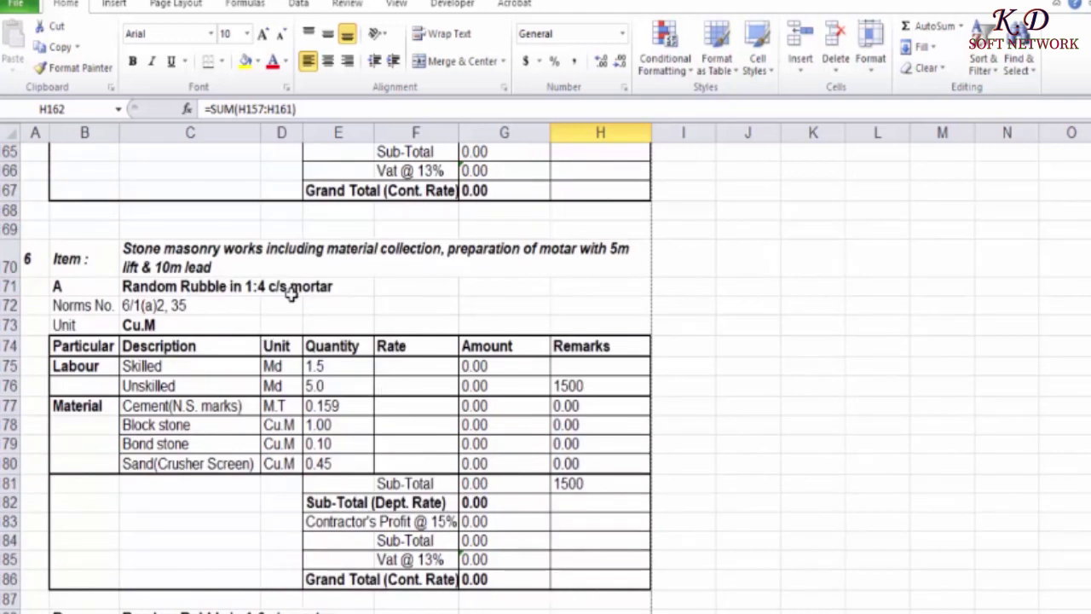
{"action": "scroll", "coordinate": [379, 387], "scroll_direction": "down", "scroll_amount": 1}
{"action": "left_click_drag", "start_coordinate": [353, 346], "coordinate": [353, 404]}
{"action": "left_click", "coordinate": [424, 310]}
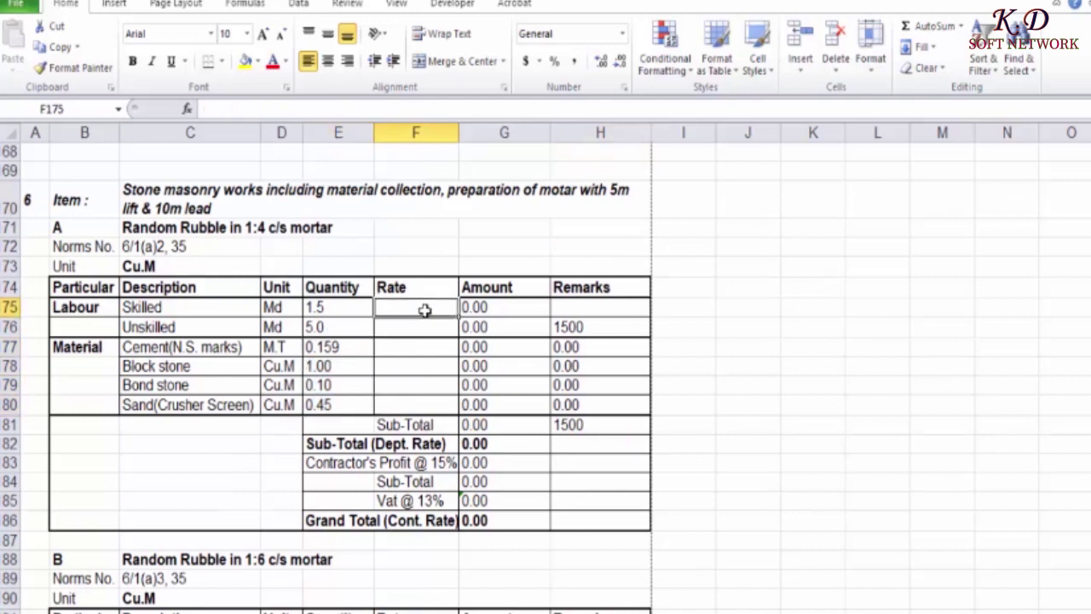
- Enter labour rates of 1200 for skilled and 800 for unskilled, correcting a mistyped entry
{"action": "type", "text": "1"}
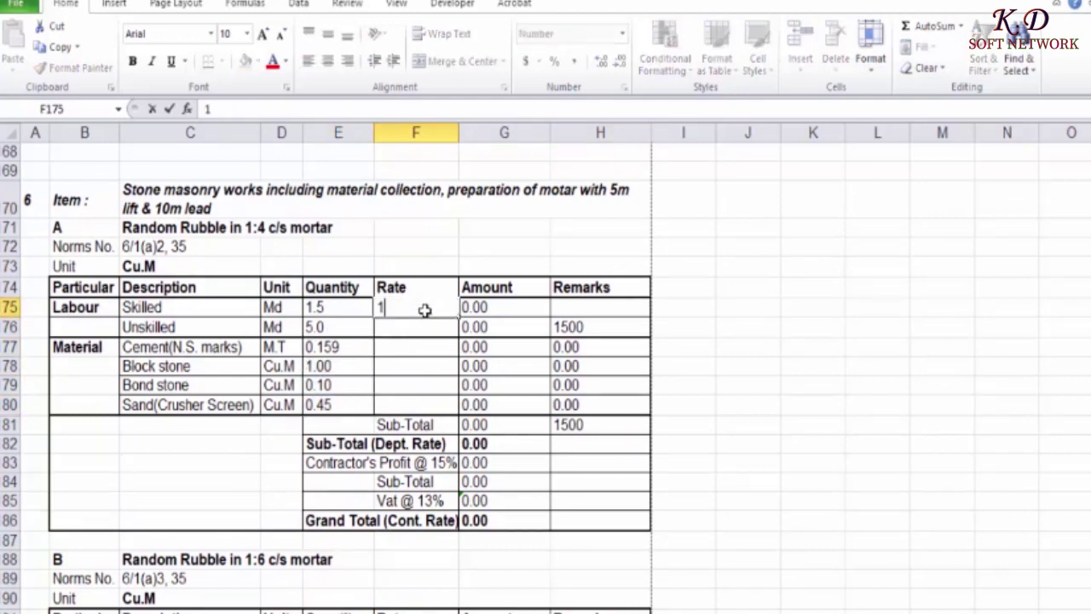
{"action": "type", "text": "00"}
{"action": "key", "text": "BackSpace"}
{"action": "key", "text": "BackSpace"}
{"action": "type", "text": "20"}
{"action": "type", "text": "0"}
{"action": "key", "text": "Return"}
{"action": "type", "text": "800"}
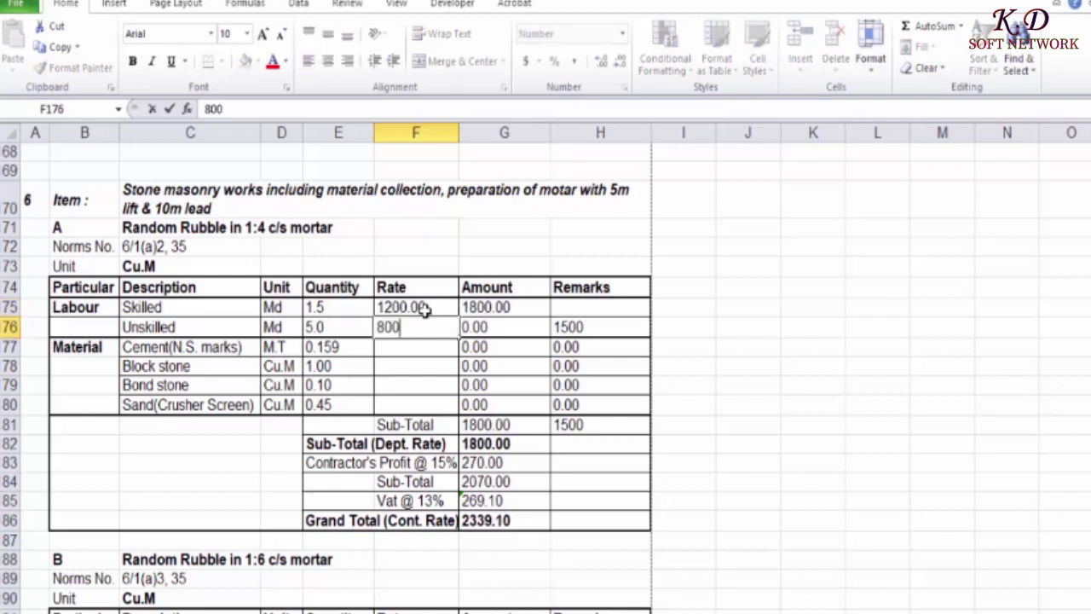
{"action": "key", "text": "Return"}
- Enter the cement rate 16000 and the Block stone rate 2500
{"action": "type", "text": "16000"}
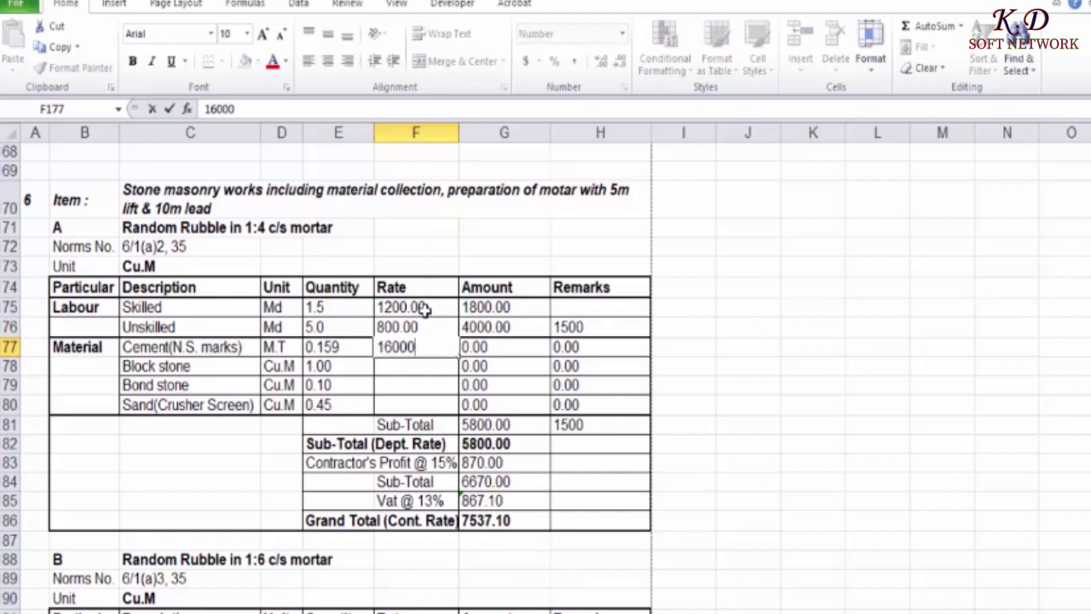
{"action": "key", "text": "Return"}
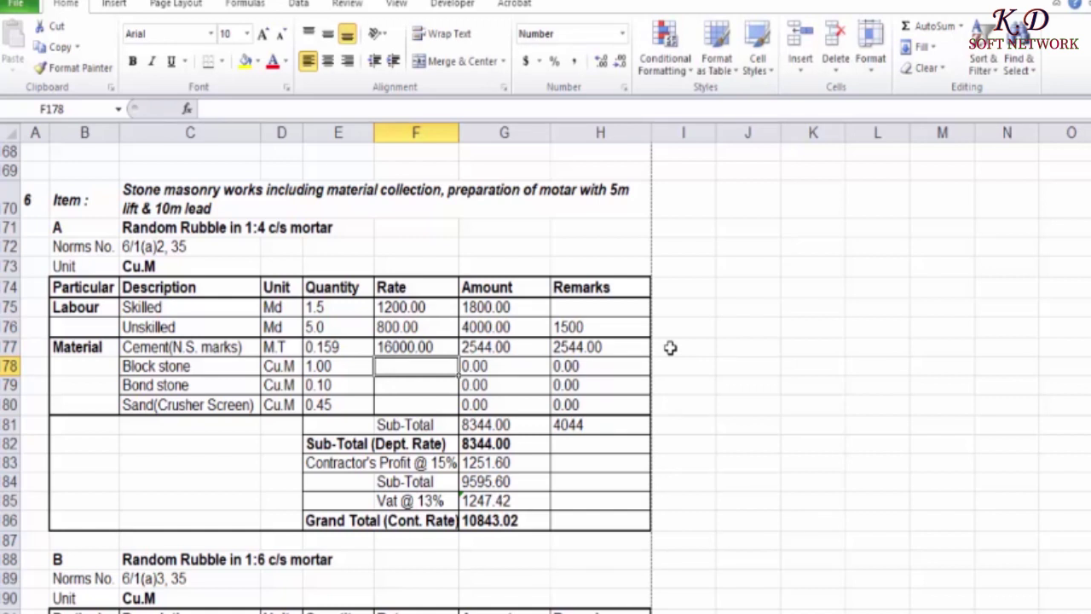
{"action": "left_click", "coordinate": [433, 344]}
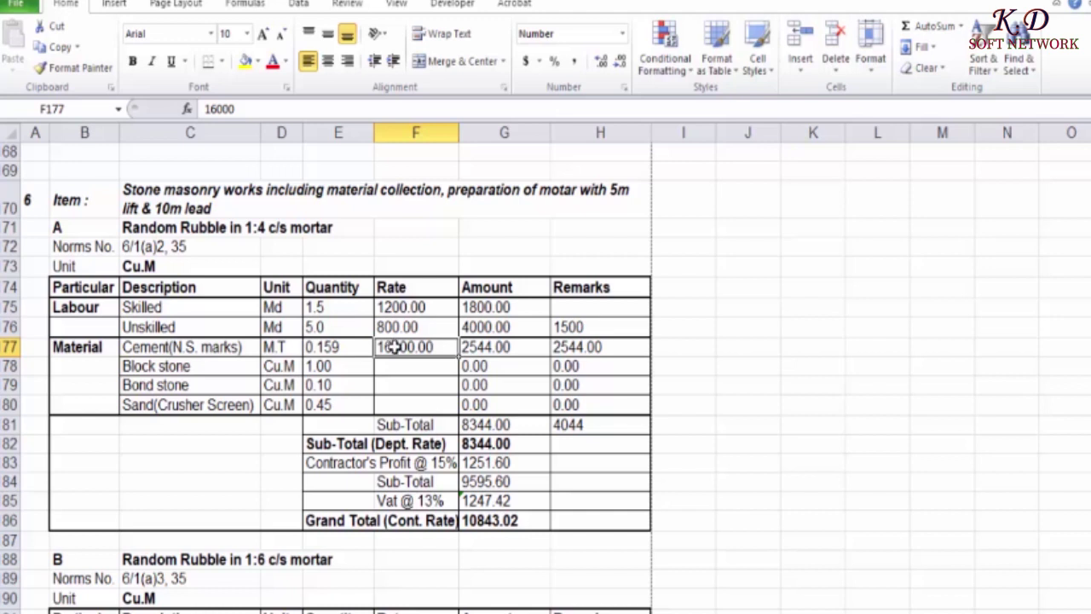
{"action": "left_click", "coordinate": [400, 365]}
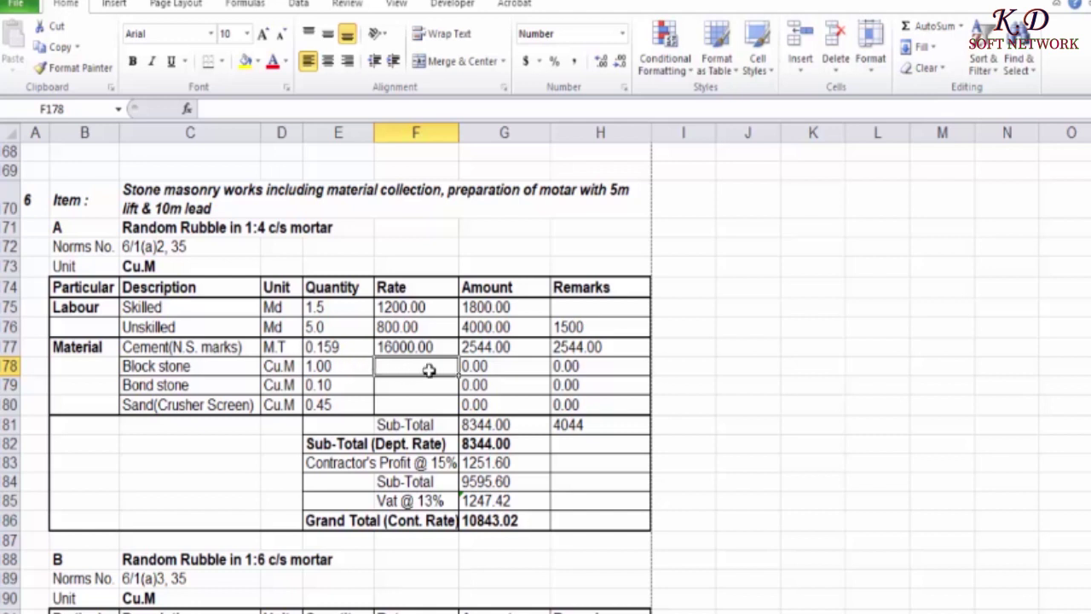
{"action": "type", "text": "2500"}
{"action": "key", "text": "Return"}
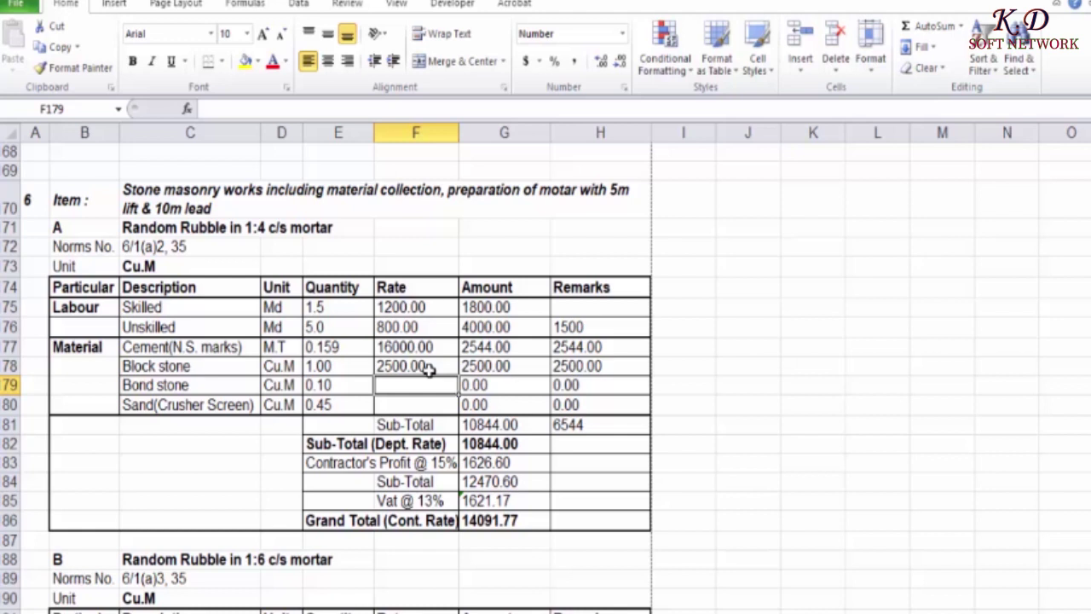
{"action": "left_click", "coordinate": [429, 366]}
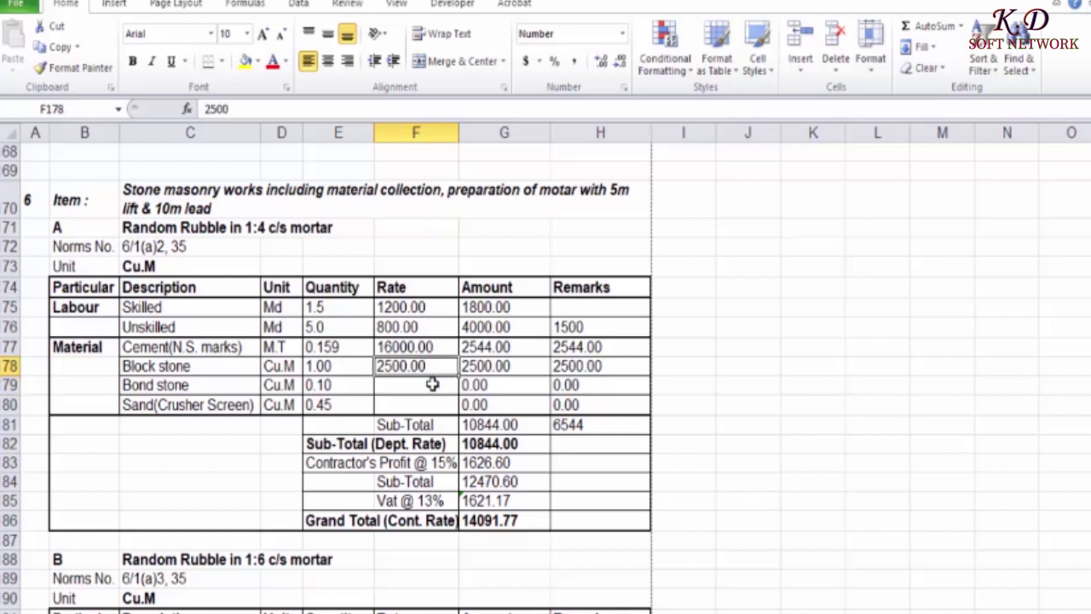
- Enter the Bond stone rate 2500 and sand rate 2800, then check the remarks sub-total
{"action": "left_click", "coordinate": [416, 385]}
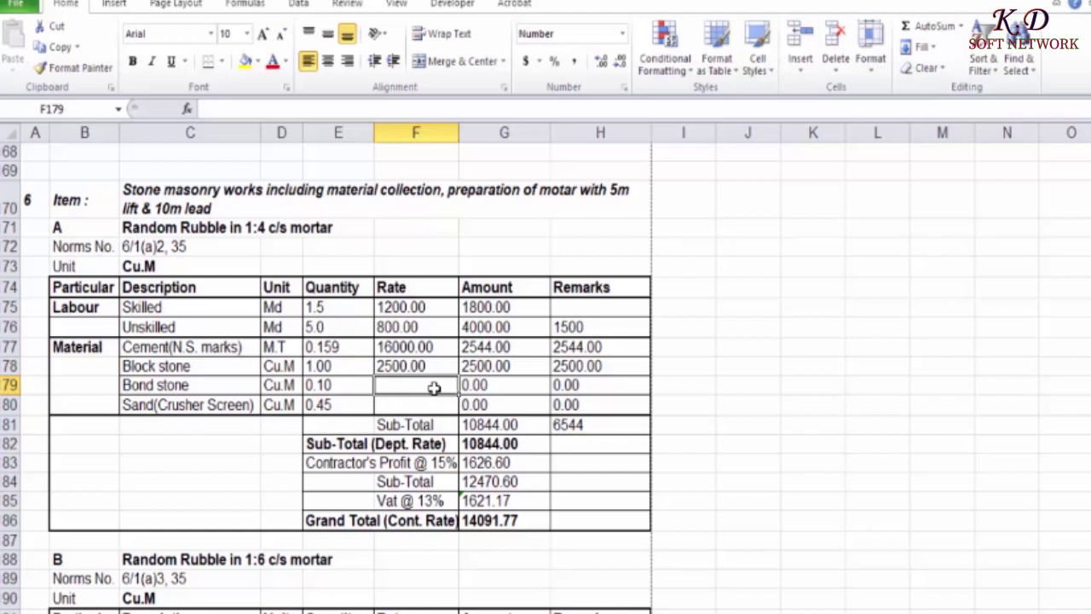
{"action": "type", "text": "2500"}
{"action": "key", "text": "Return"}
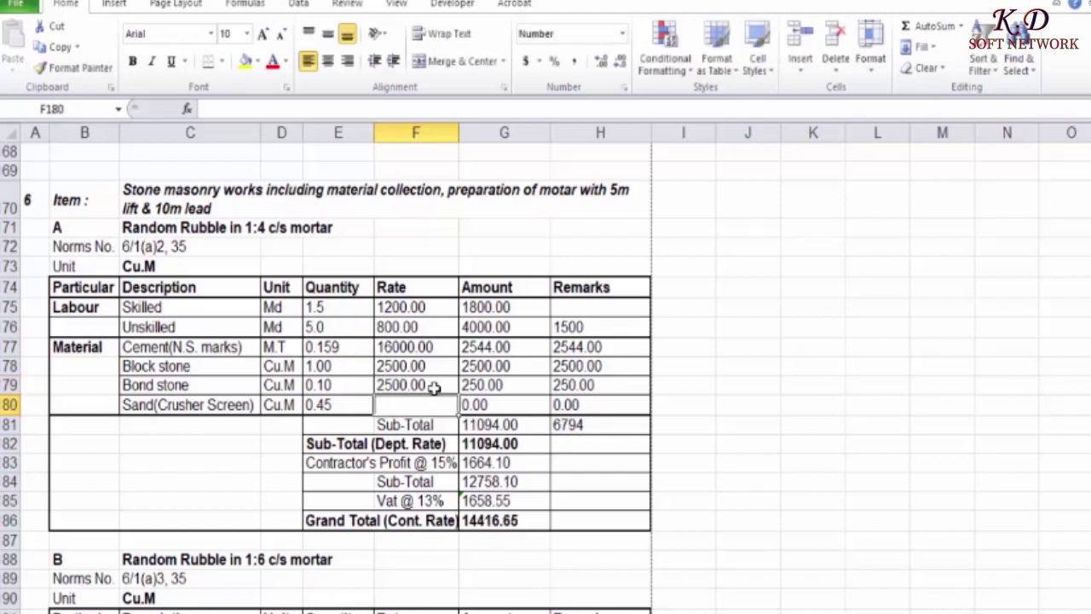
{"action": "type", "text": "2800"}
{"action": "key", "text": "Return"}
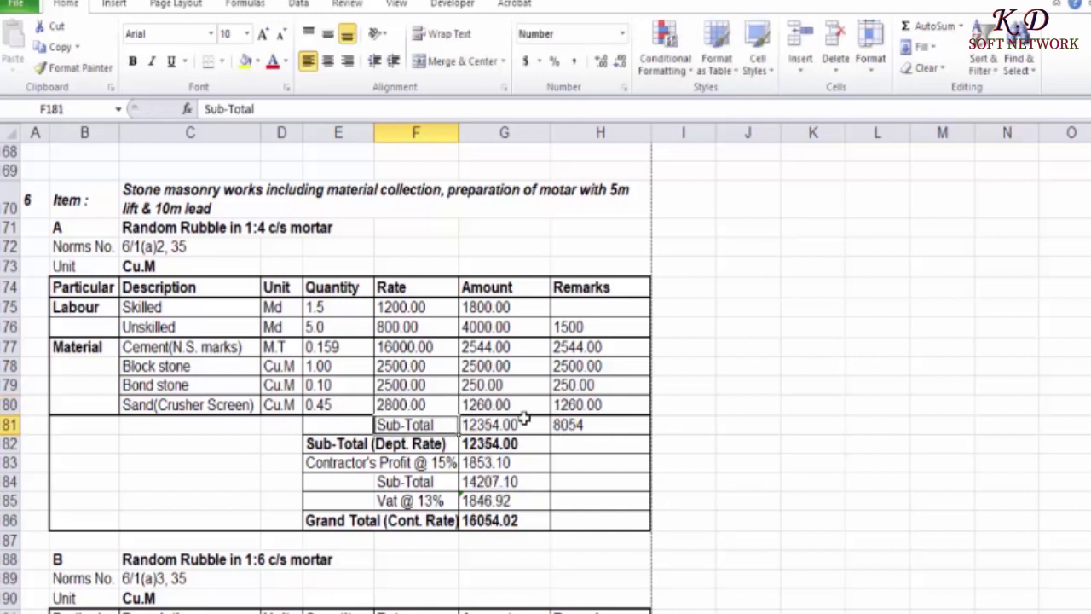
{"action": "left_click", "coordinate": [589, 426]}
- Change the Unskilled labour remark from 1500 to 1800 and check the remarks sub-total
{"action": "left_click", "coordinate": [580, 326]}
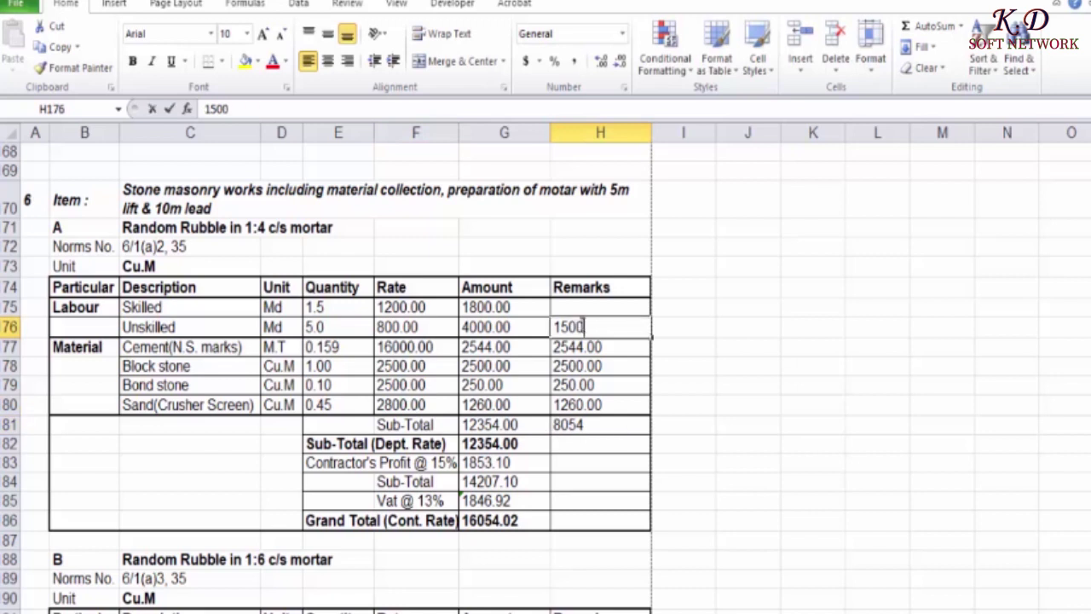
{"action": "double_click", "coordinate": [566, 327]}
{"action": "type", "text": "8"}
{"action": "key", "text": "Return"}
{"action": "left_click", "coordinate": [587, 424]}
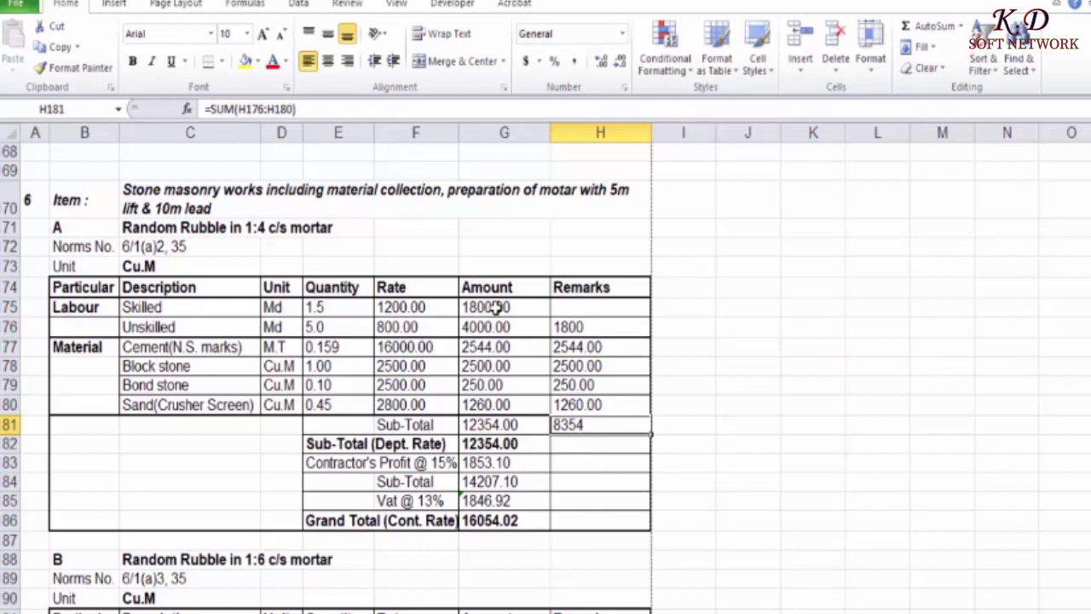
- Verify the labour amount formulas, remark values and the quantities-rates-amounts block
{"action": "left_click", "coordinate": [600, 329]}
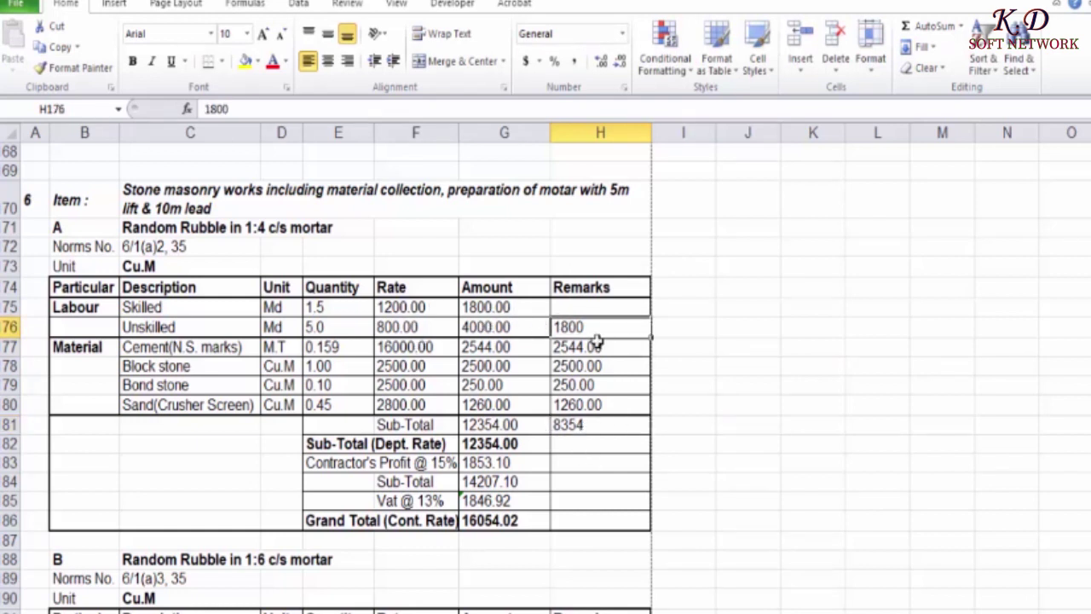
{"action": "left_click_drag", "start_coordinate": [490, 307], "coordinate": [499, 328]}
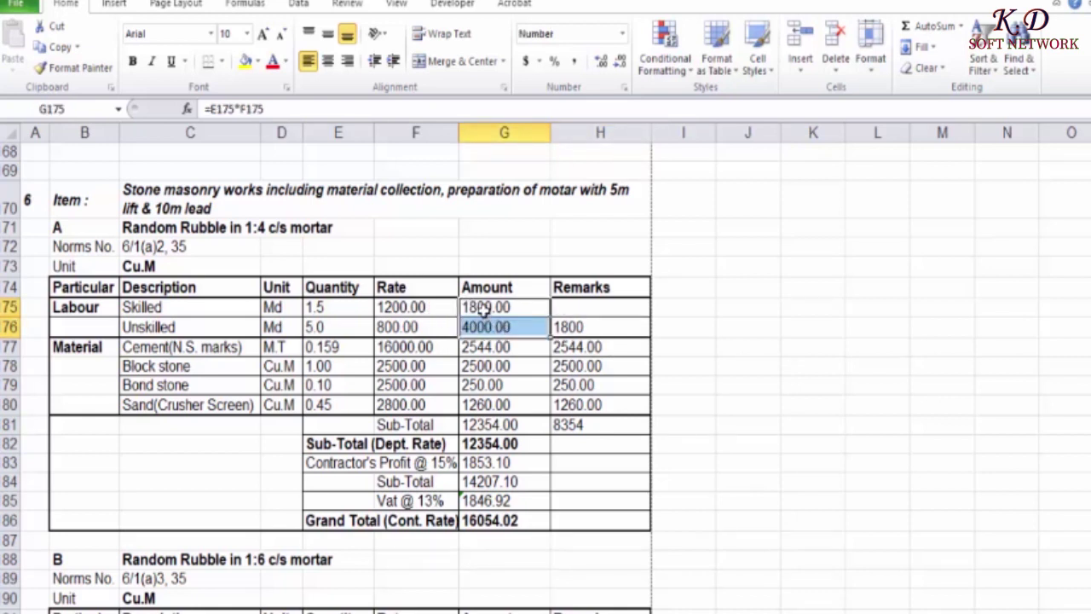
{"action": "left_click", "coordinate": [516, 329]}
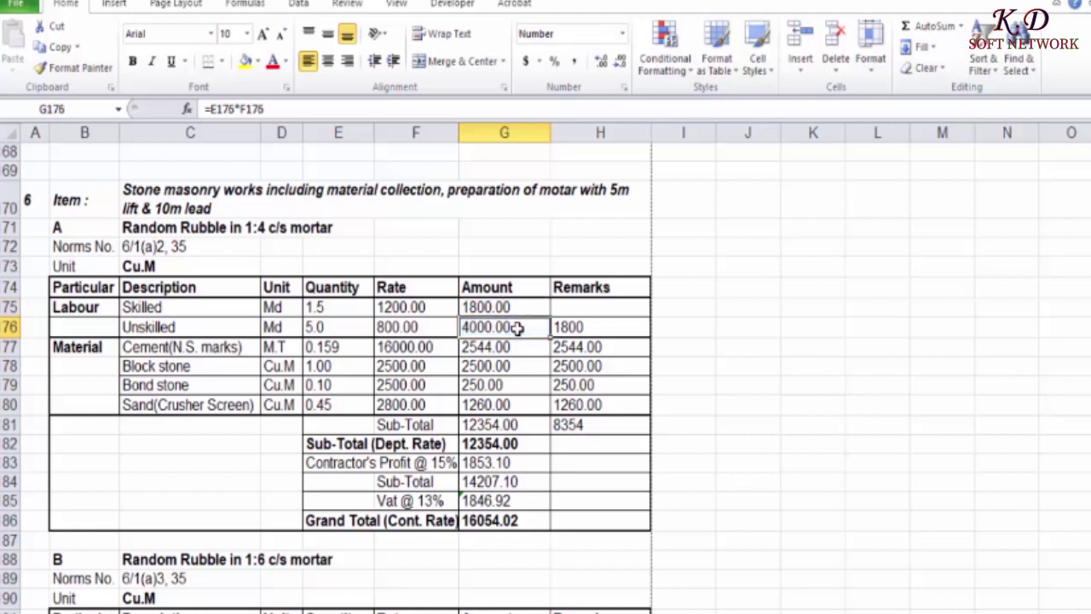
{"action": "left_click_drag", "start_coordinate": [504, 307], "coordinate": [506, 328]}
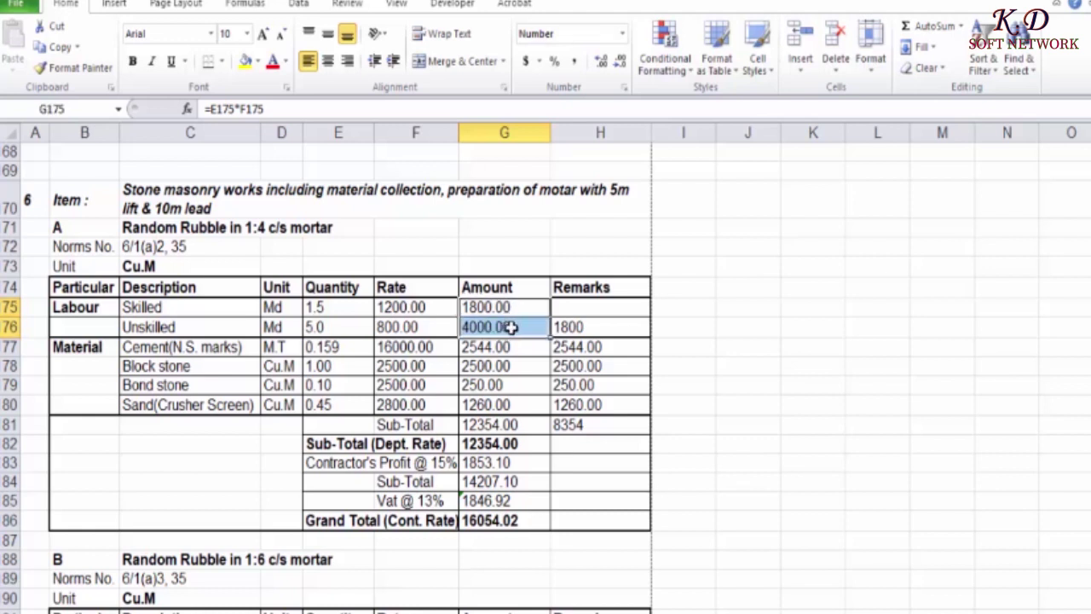
{"action": "left_click", "coordinate": [590, 328]}
{"action": "left_click_drag", "start_coordinate": [586, 327], "coordinate": [590, 406]}
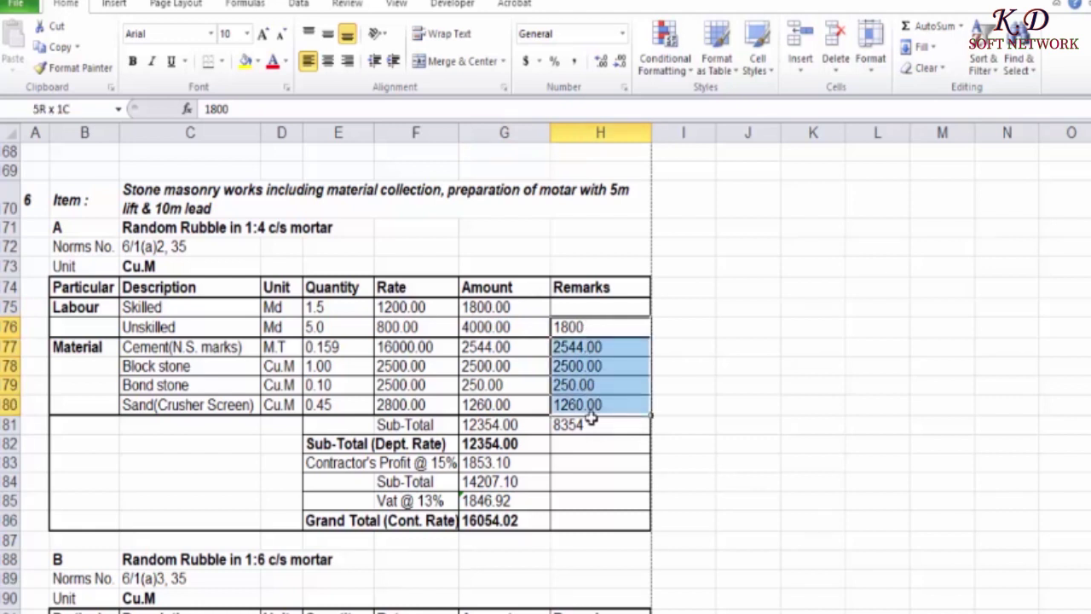
{"action": "left_click", "coordinate": [581, 449]}
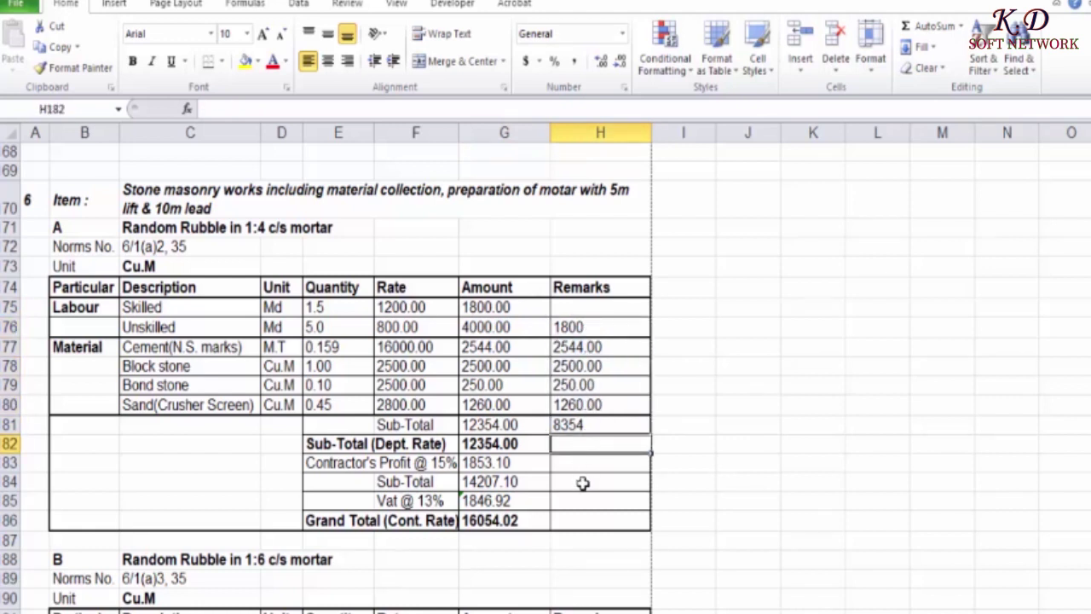
{"action": "left_click_drag", "start_coordinate": [340, 309], "coordinate": [489, 436]}
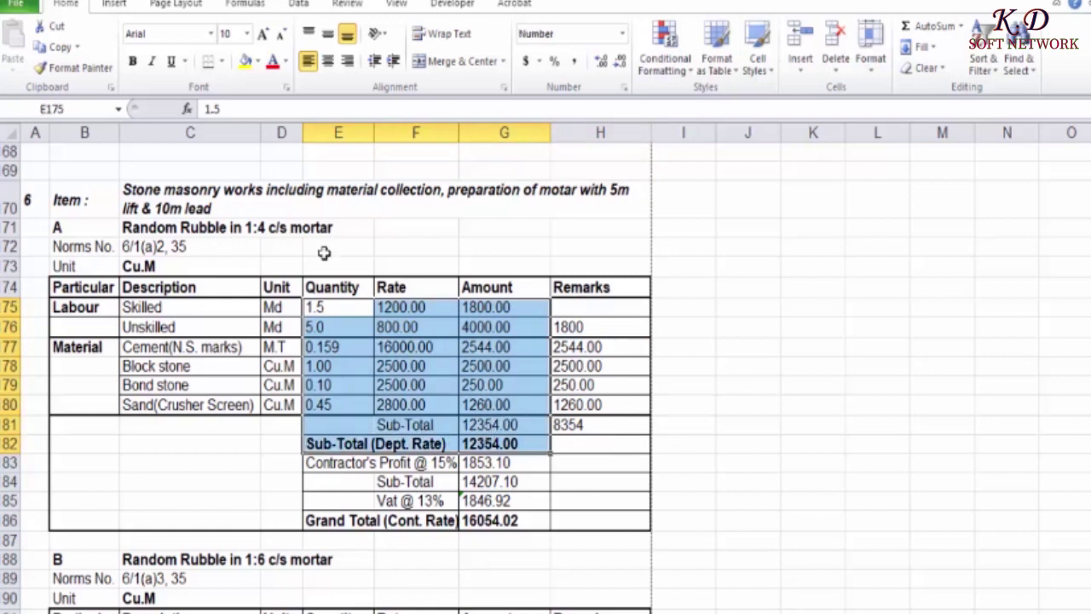
{"action": "left_click", "coordinate": [406, 333]}
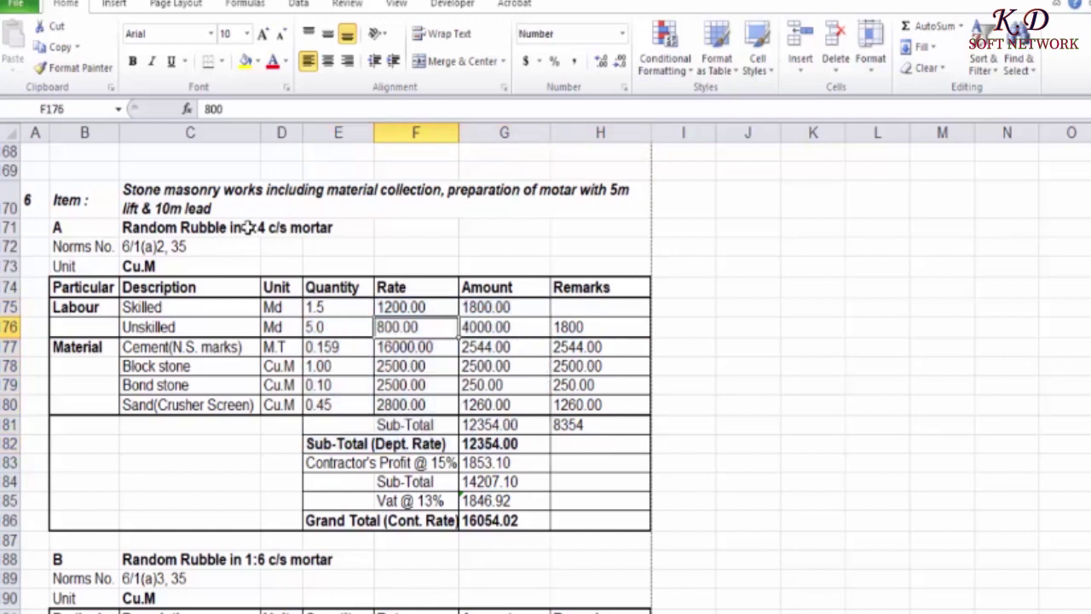
{"action": "scroll", "coordinate": [461, 358], "scroll_direction": "down", "scroll_amount": 2}
{"action": "scroll", "coordinate": [436, 389], "scroll_direction": "down", "scroll_amount": 2}
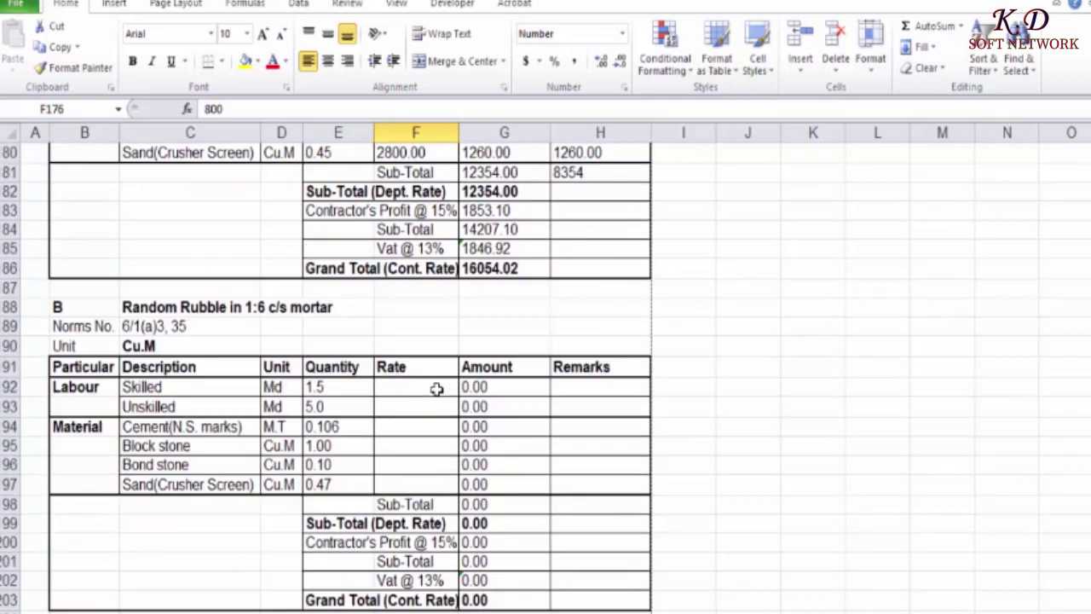
{"action": "left_click_drag", "start_coordinate": [170, 430], "coordinate": [414, 484]}
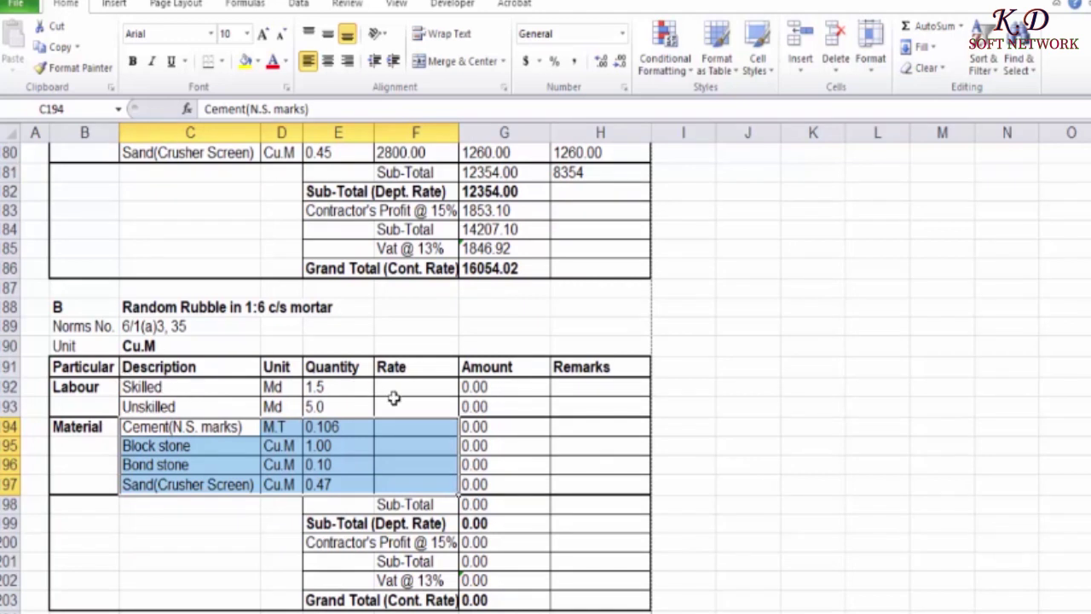
{"action": "left_click", "coordinate": [484, 427]}
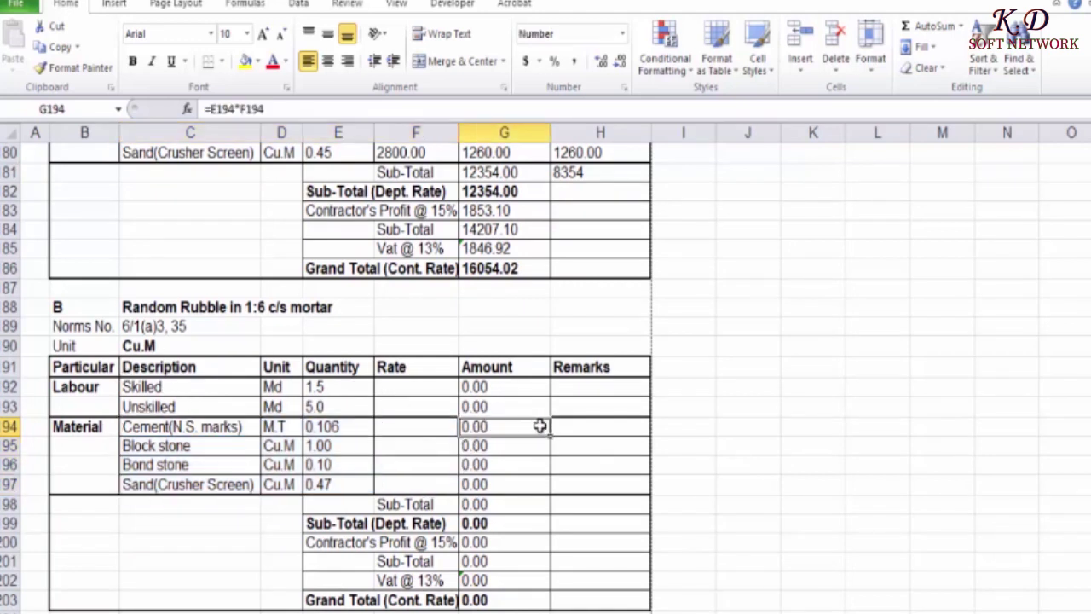
{"action": "scroll", "coordinate": [563, 394], "scroll_direction": "up", "scroll_amount": 2}
{"action": "scroll", "coordinate": [561, 358], "scroll_direction": "up", "scroll_amount": 2}
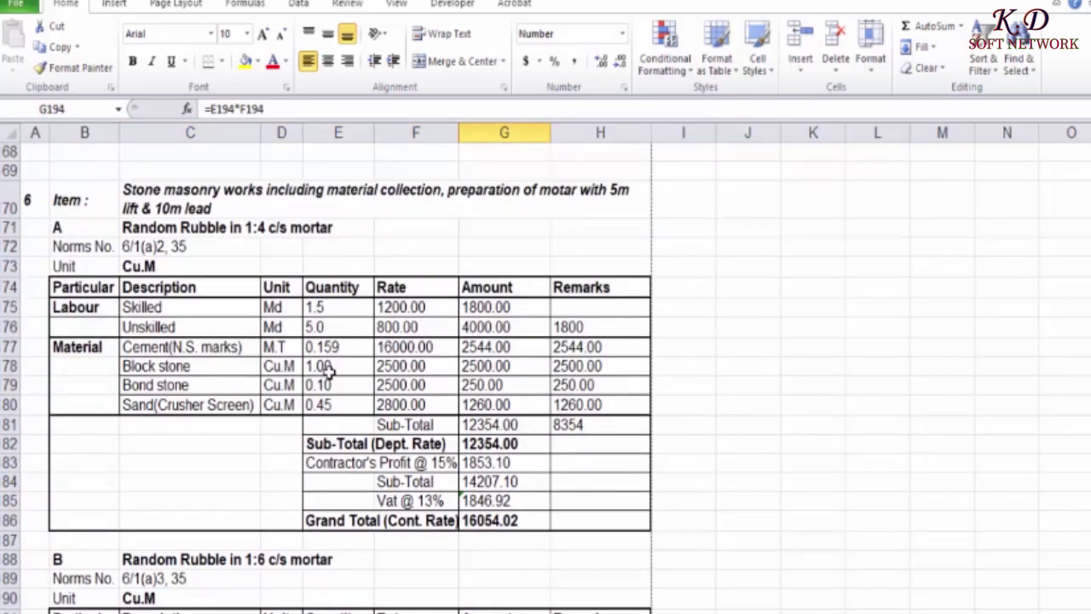
{"action": "scroll", "coordinate": [328, 368], "scroll_direction": "down", "scroll_amount": 3}
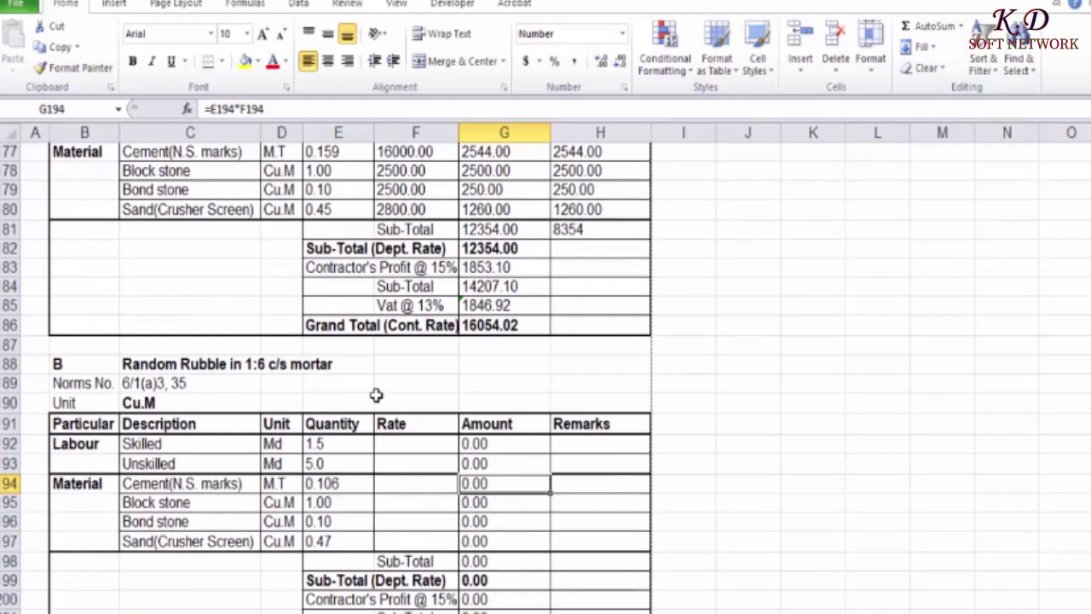
{"action": "scroll", "coordinate": [388, 383], "scroll_direction": "down", "scroll_amount": 2}
{"action": "scroll", "coordinate": [388, 383], "scroll_direction": "down", "scroll_amount": 1}
{"action": "scroll", "coordinate": [388, 383], "scroll_direction": "down", "scroll_amount": 1}
{"action": "scroll", "coordinate": [388, 383], "scroll_direction": "down", "scroll_amount": 2}
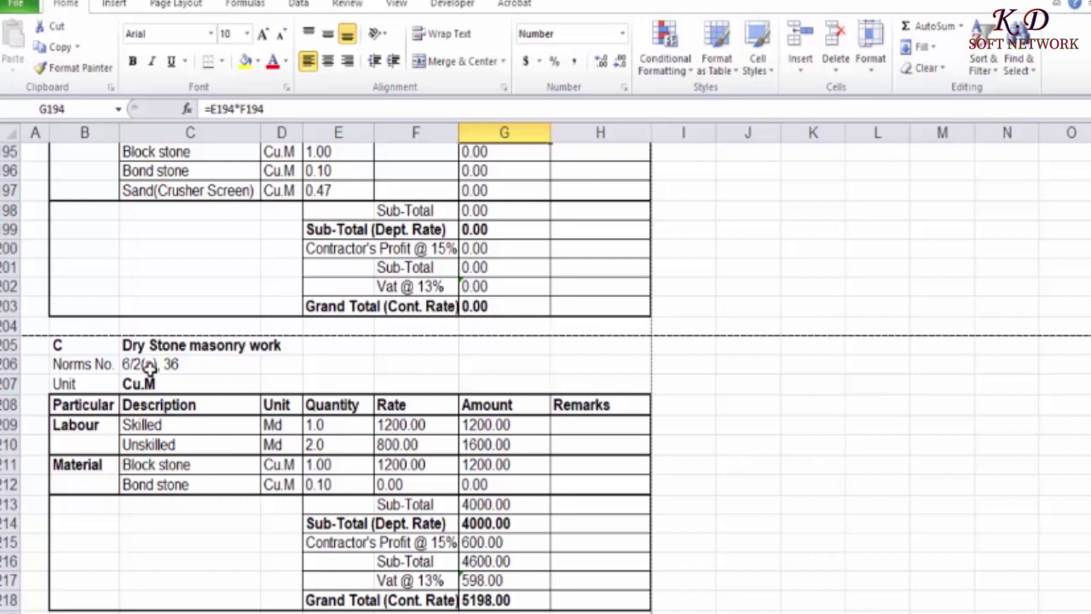
{"action": "scroll", "coordinate": [412, 418], "scroll_direction": "down", "scroll_amount": 1}
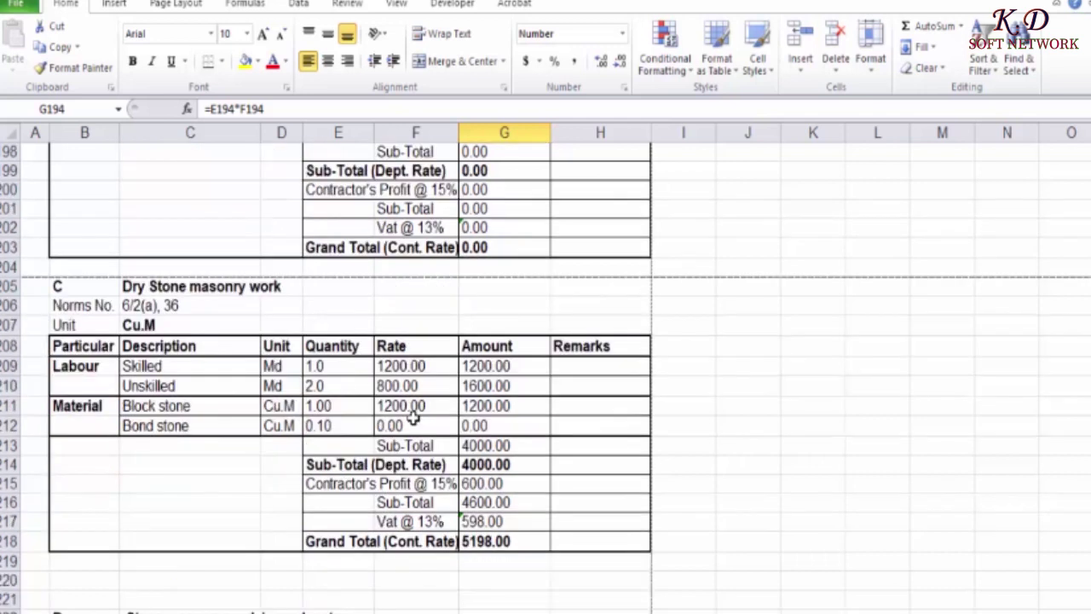
{"action": "scroll", "coordinate": [415, 418], "scroll_direction": "down", "scroll_amount": 1}
{"action": "scroll", "coordinate": [361, 350], "scroll_direction": "up", "scroll_amount": 1}
{"action": "left_click", "coordinate": [413, 424]}
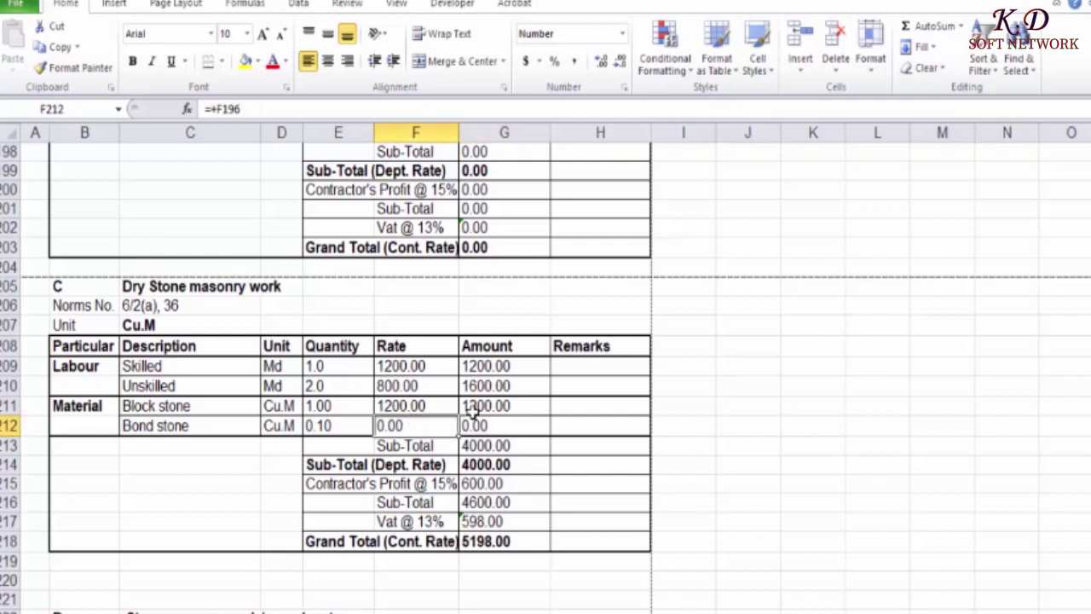
{"action": "scroll", "coordinate": [426, 426], "scroll_direction": "down", "scroll_amount": 2}
{"action": "scroll", "coordinate": [372, 415], "scroll_direction": "down", "scroll_amount": 1}
{"action": "scroll", "coordinate": [371, 415], "scroll_direction": "down", "scroll_amount": 2}
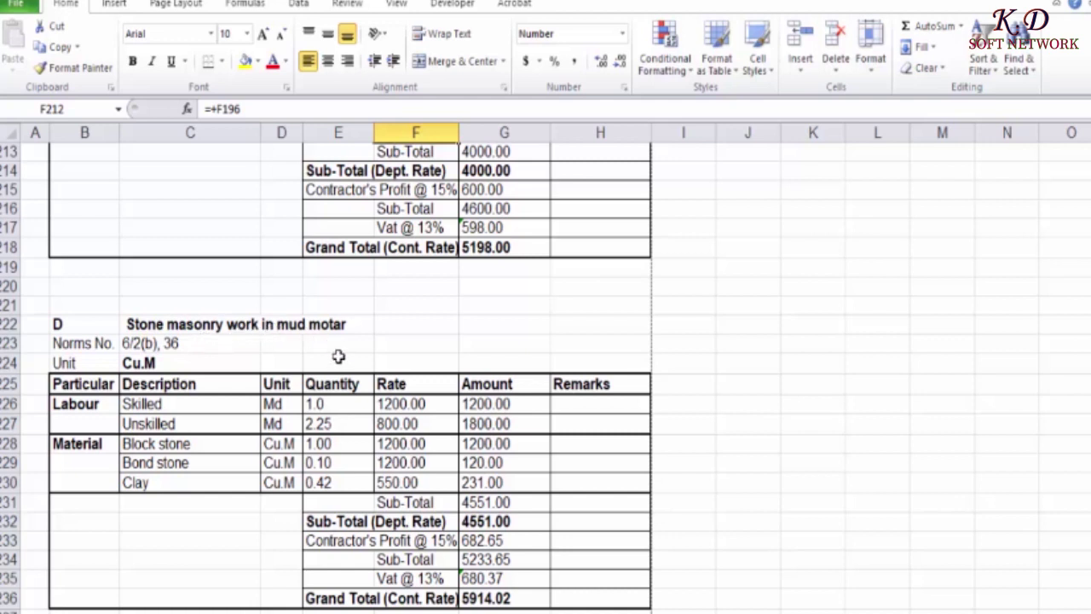
{"action": "scroll", "coordinate": [444, 422], "scroll_direction": "down", "scroll_amount": 1}
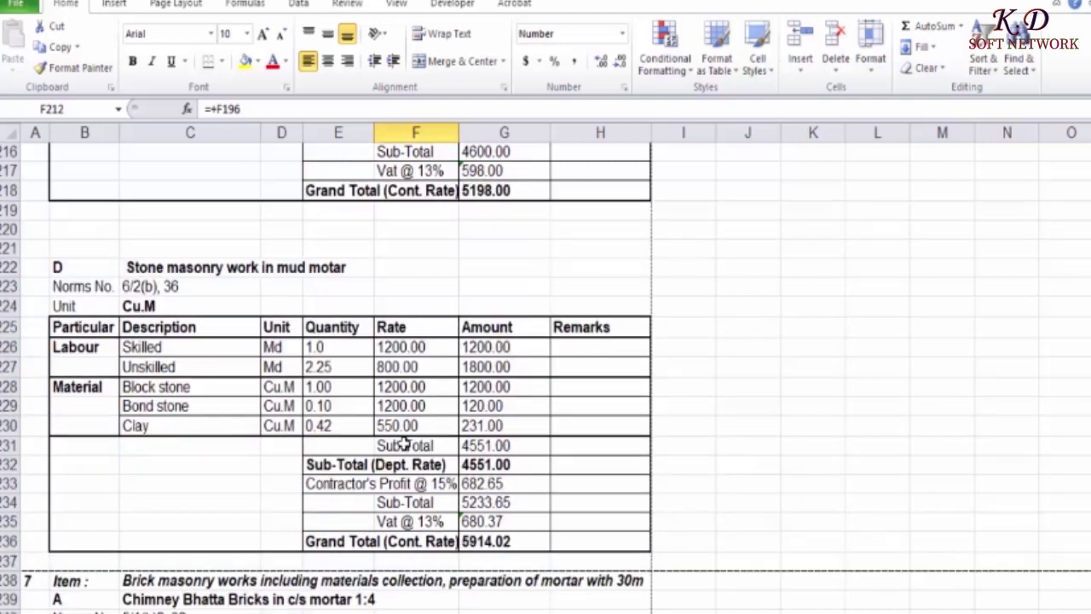
{"action": "left_click", "coordinate": [407, 427]}
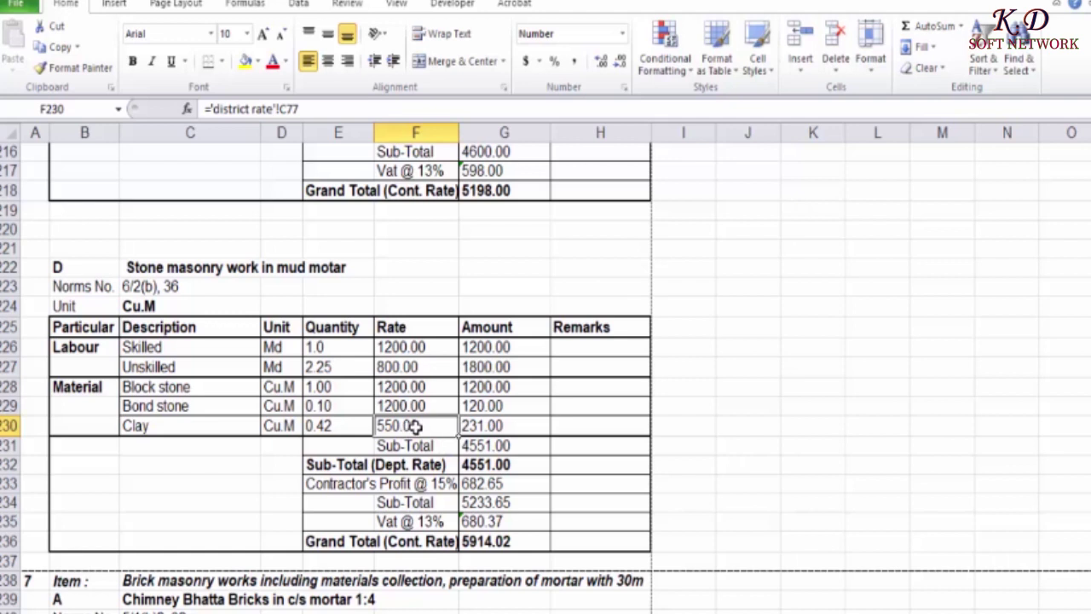
{"action": "left_click", "coordinate": [499, 542]}
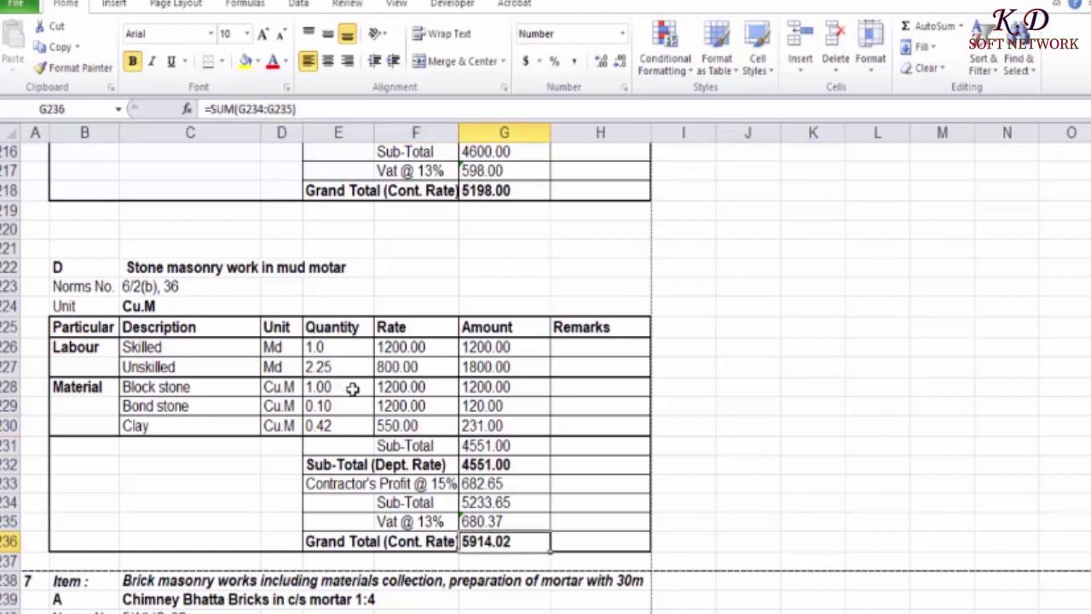
{"action": "scroll", "coordinate": [561, 452], "scroll_direction": "down", "scroll_amount": 1}
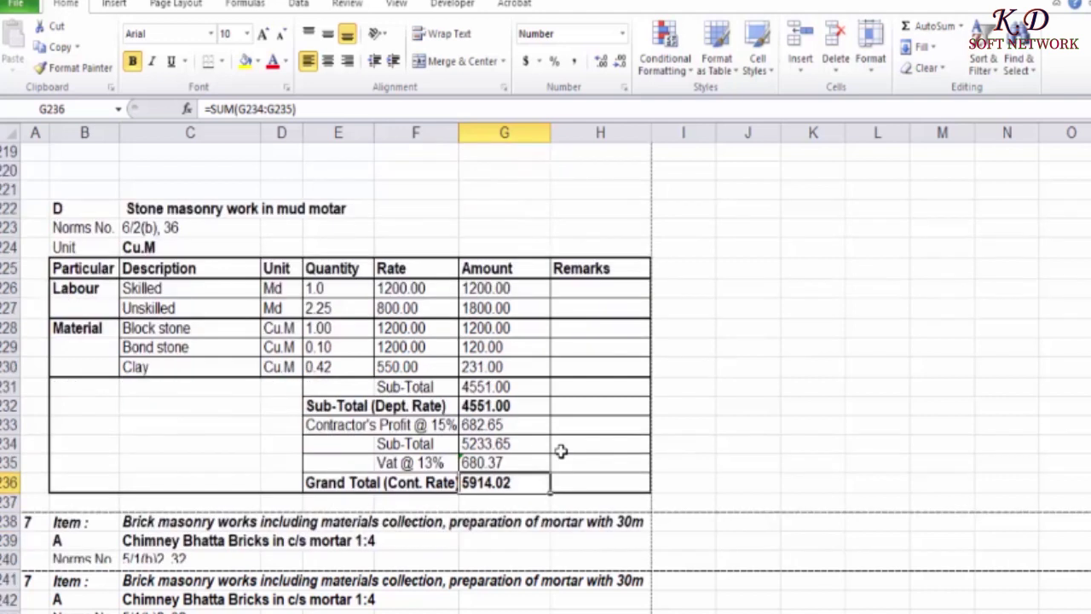
{"action": "scroll", "coordinate": [561, 452], "scroll_direction": "down", "scroll_amount": 3}
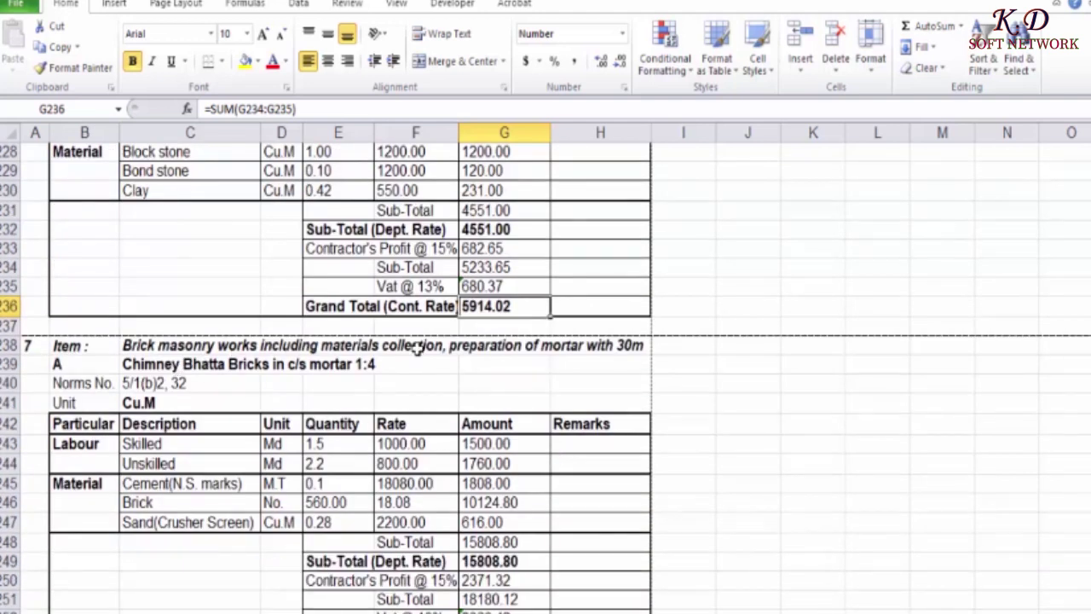
{"action": "left_click", "coordinate": [313, 503]}
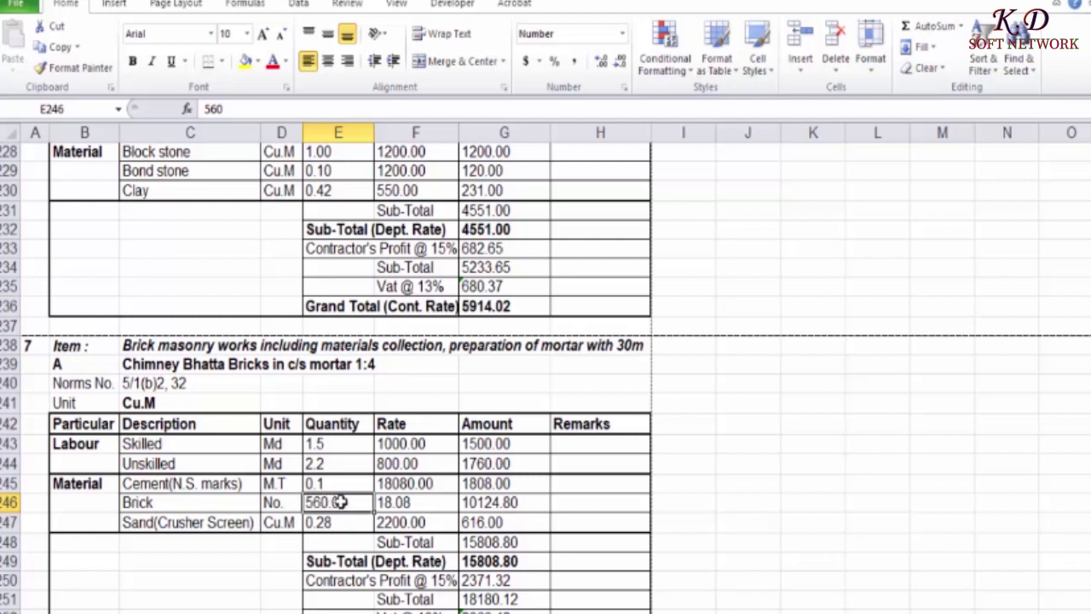
{"action": "left_click_drag", "start_coordinate": [407, 440], "coordinate": [407, 523]}
{"action": "left_click", "coordinate": [410, 484]}
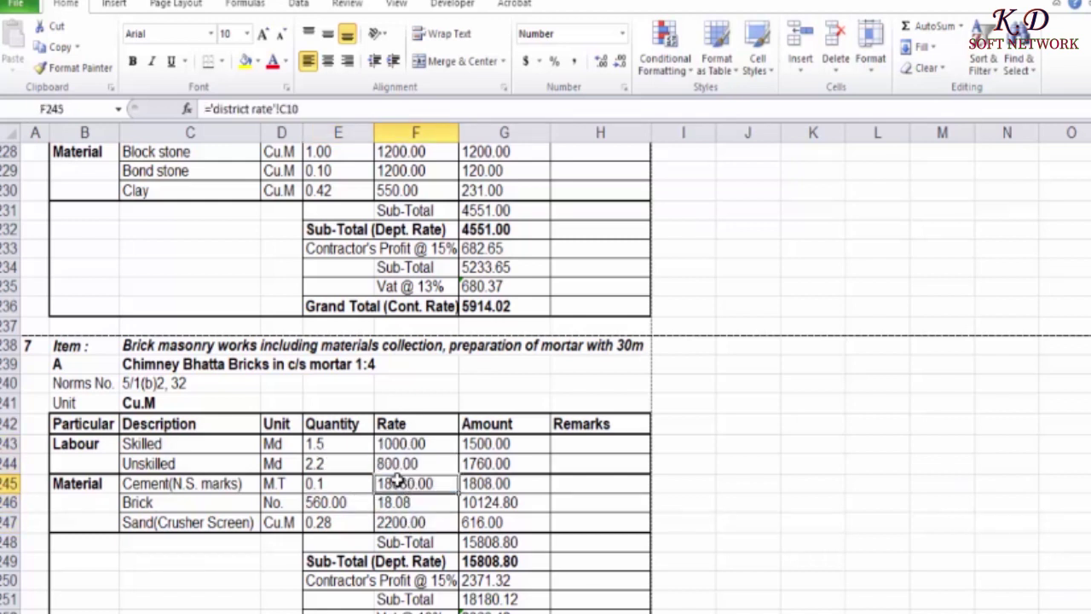
{"action": "left_click", "coordinate": [338, 503]}
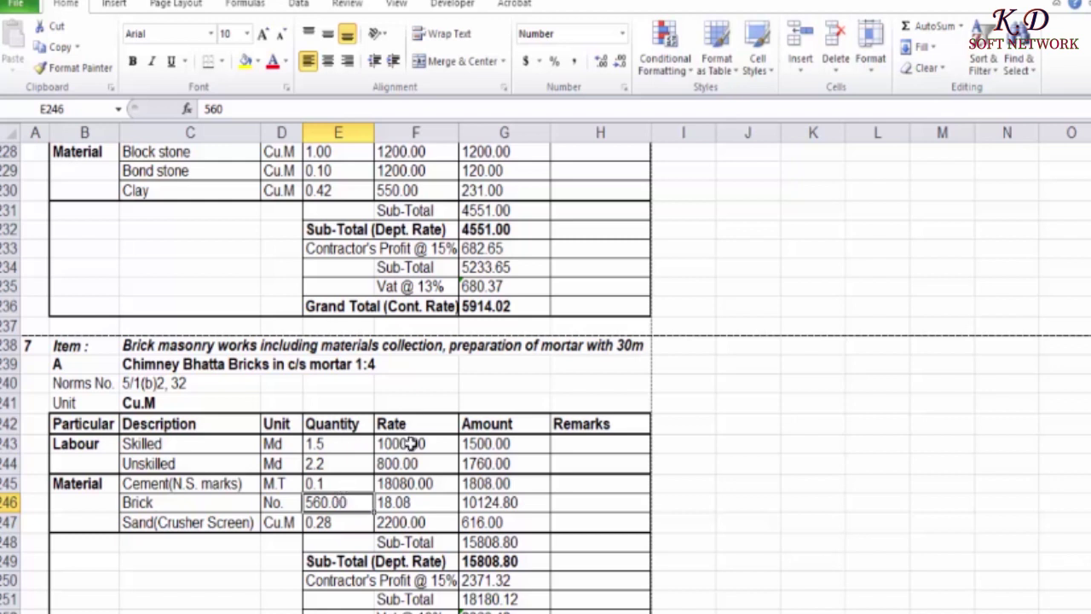
{"action": "left_click_drag", "start_coordinate": [413, 442], "coordinate": [413, 523]}
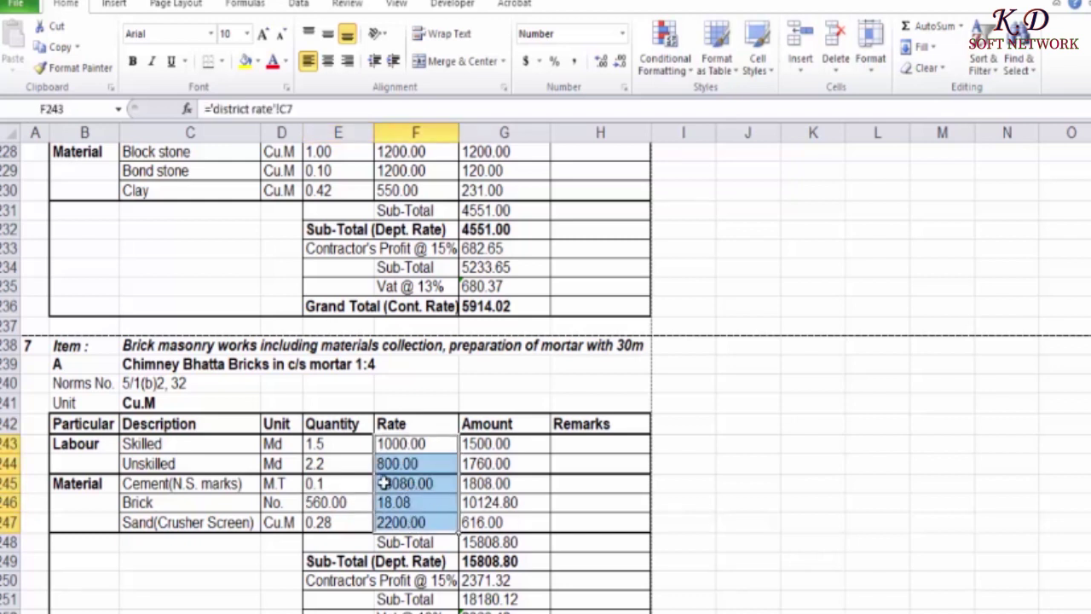
{"action": "left_click", "coordinate": [404, 464]}
{"action": "scroll", "coordinate": [460, 528], "scroll_direction": "down", "scroll_amount": 1}
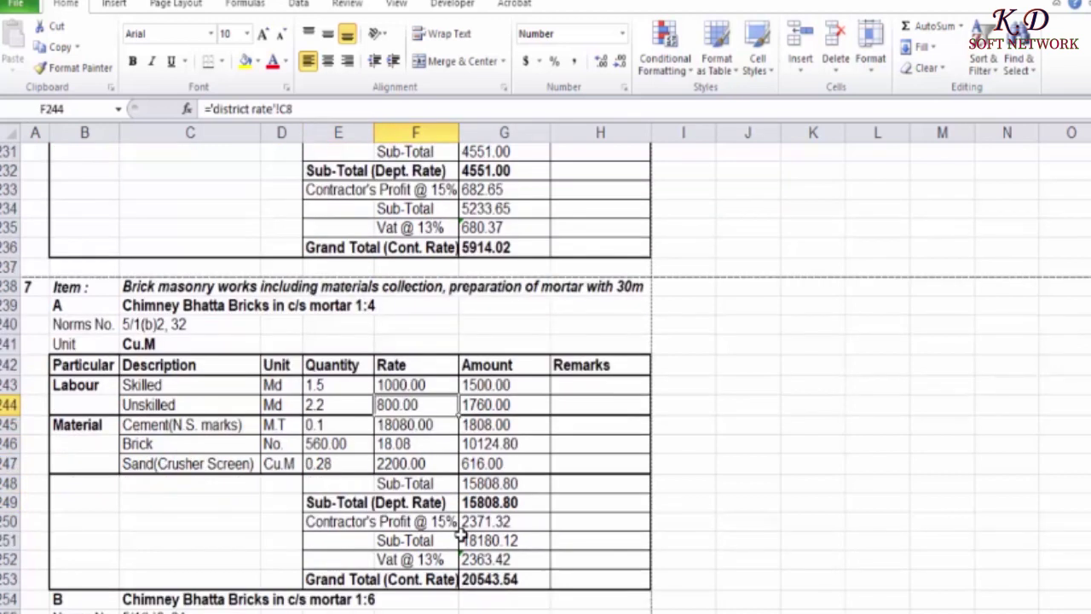
{"action": "scroll", "coordinate": [460, 520], "scroll_direction": "down", "scroll_amount": 1}
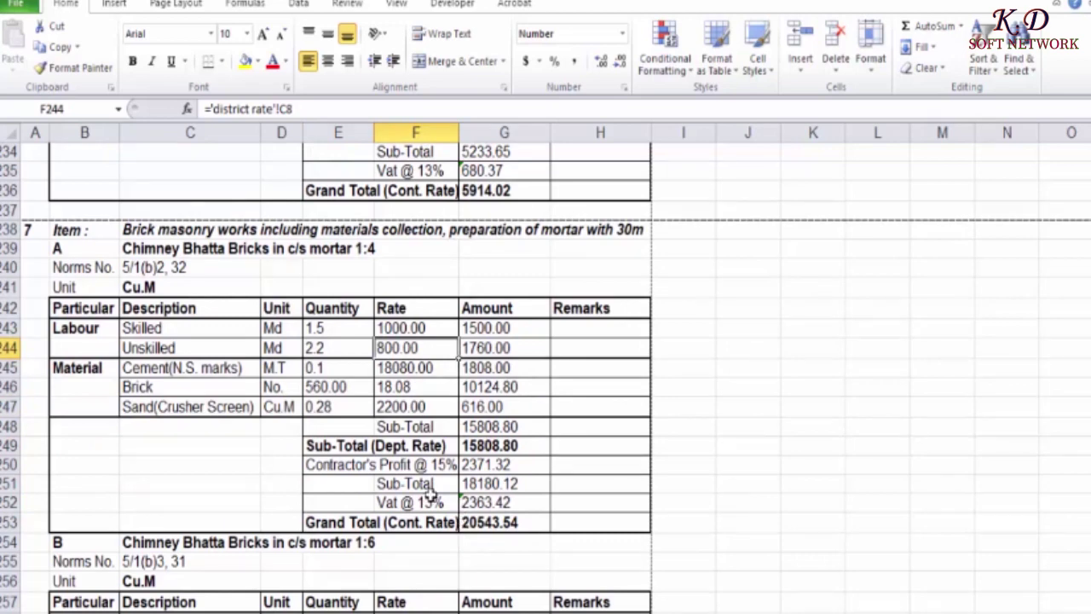
{"action": "scroll", "coordinate": [430, 493], "scroll_direction": "down", "scroll_amount": 1}
{"action": "scroll", "coordinate": [430, 495], "scroll_direction": "up", "scroll_amount": 2}
{"action": "scroll", "coordinate": [430, 494], "scroll_direction": "up", "scroll_amount": 2}
{"action": "scroll", "coordinate": [430, 494], "scroll_direction": "up", "scroll_amount": 3}
{"action": "scroll", "coordinate": [431, 494], "scroll_direction": "up", "scroll_amount": 2}
{"action": "scroll", "coordinate": [431, 495], "scroll_direction": "up", "scroll_amount": 10}
{"action": "scroll", "coordinate": [430, 494], "scroll_direction": "up", "scroll_amount": 4}
{"action": "scroll", "coordinate": [430, 494], "scroll_direction": "up", "scroll_amount": 3}
{"action": "scroll", "coordinate": [430, 492], "scroll_direction": "up", "scroll_amount": 3}
{"action": "scroll", "coordinate": [431, 492], "scroll_direction": "up", "scroll_amount": 5}
{"action": "scroll", "coordinate": [431, 493], "scroll_direction": "up", "scroll_amount": 5}
{"action": "scroll", "coordinate": [431, 492], "scroll_direction": "up", "scroll_amount": 5}
{"action": "scroll", "coordinate": [430, 494], "scroll_direction": "up", "scroll_amount": 4}
{"action": "scroll", "coordinate": [431, 494], "scroll_direction": "up", "scroll_amount": 1}
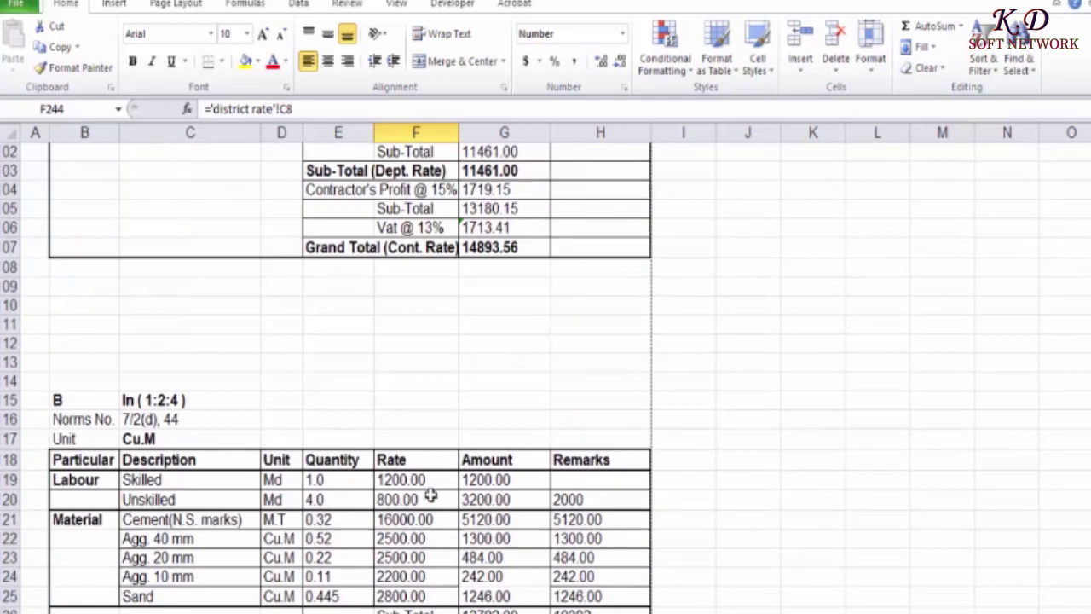
{"action": "scroll", "coordinate": [430, 495], "scroll_direction": "up", "scroll_amount": 4}
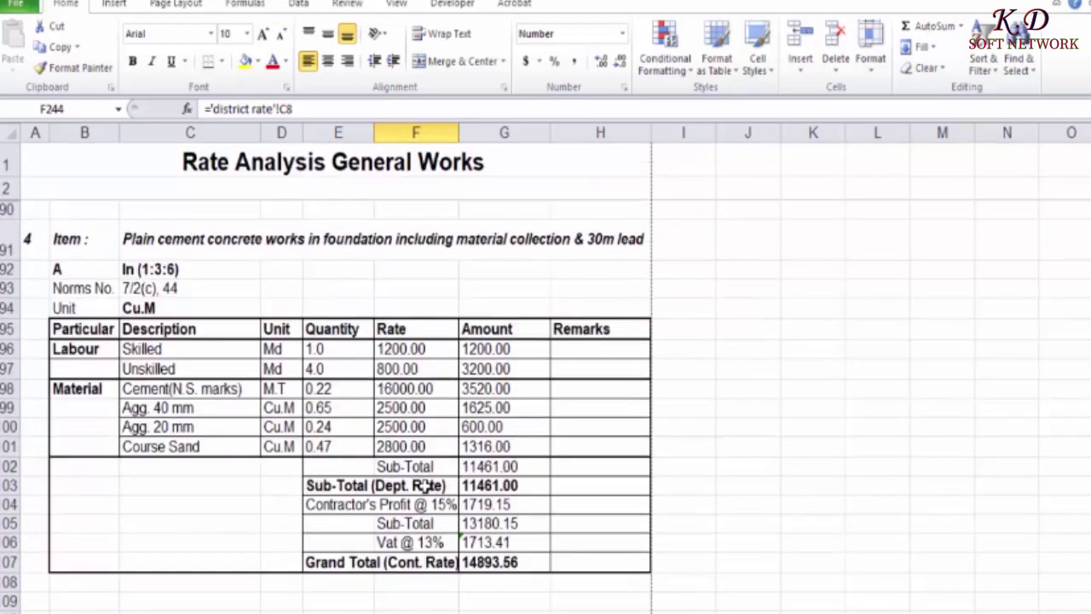
{"action": "scroll", "coordinate": [427, 484], "scroll_direction": "down", "scroll_amount": 4}
{"action": "scroll", "coordinate": [422, 426], "scroll_direction": "down", "scroll_amount": 1}
{"action": "scroll", "coordinate": [422, 418], "scroll_direction": "down", "scroll_amount": 2}
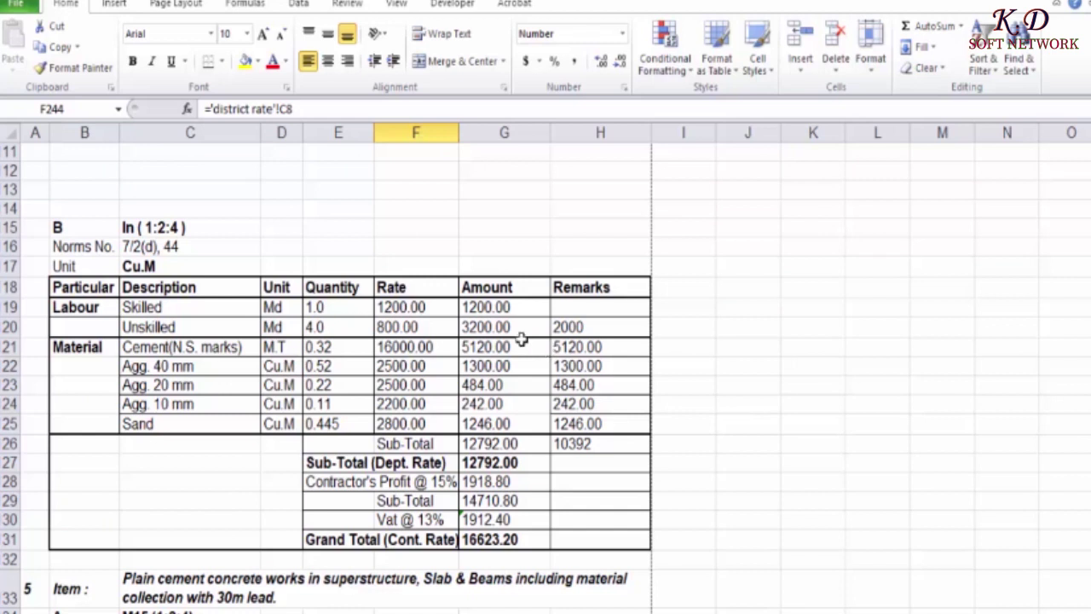
{"action": "scroll", "coordinate": [522, 340], "scroll_direction": "down", "scroll_amount": 2}
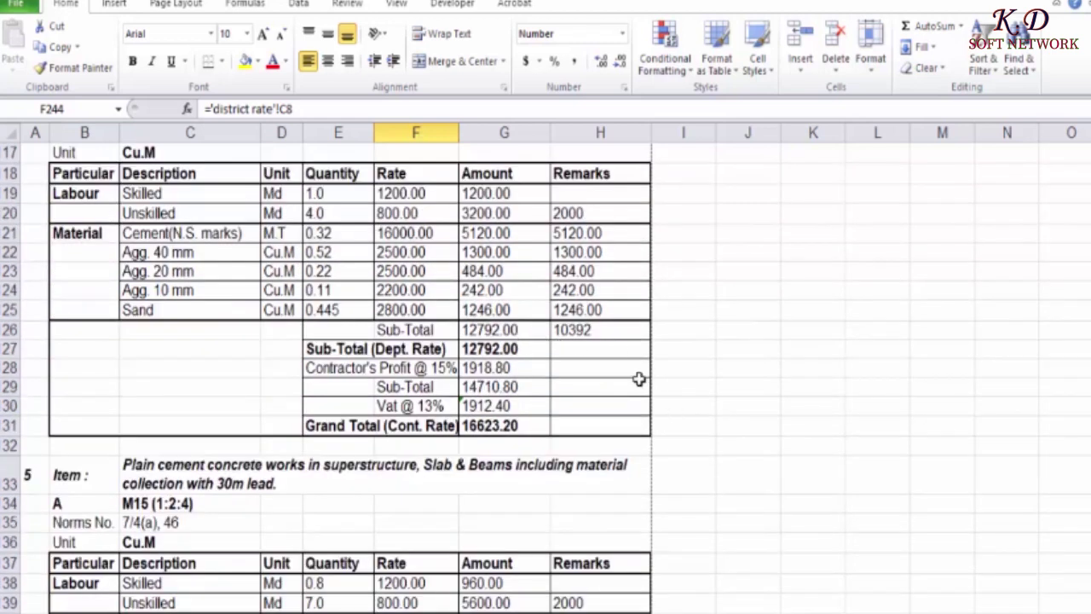
{"action": "scroll", "coordinate": [577, 361], "scroll_direction": "up", "scroll_amount": 2}
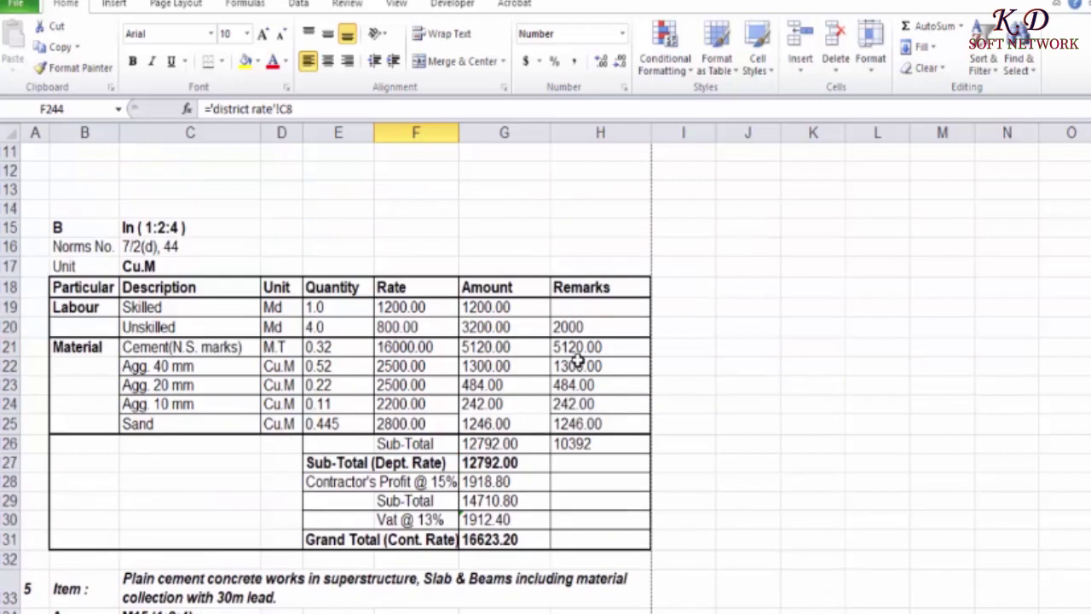
{"action": "left_click", "coordinate": [684, 335]}
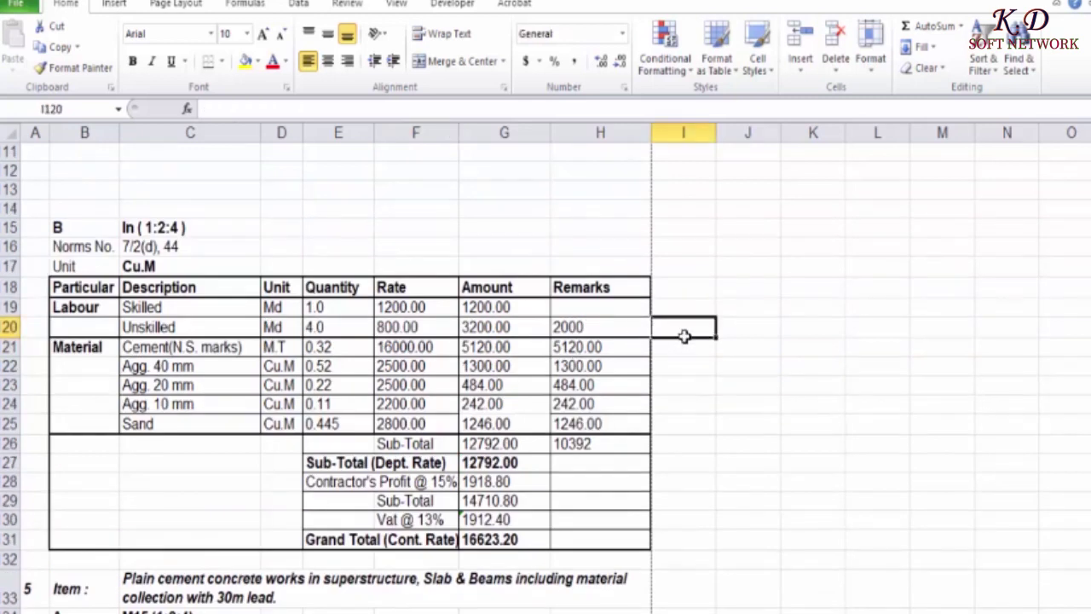